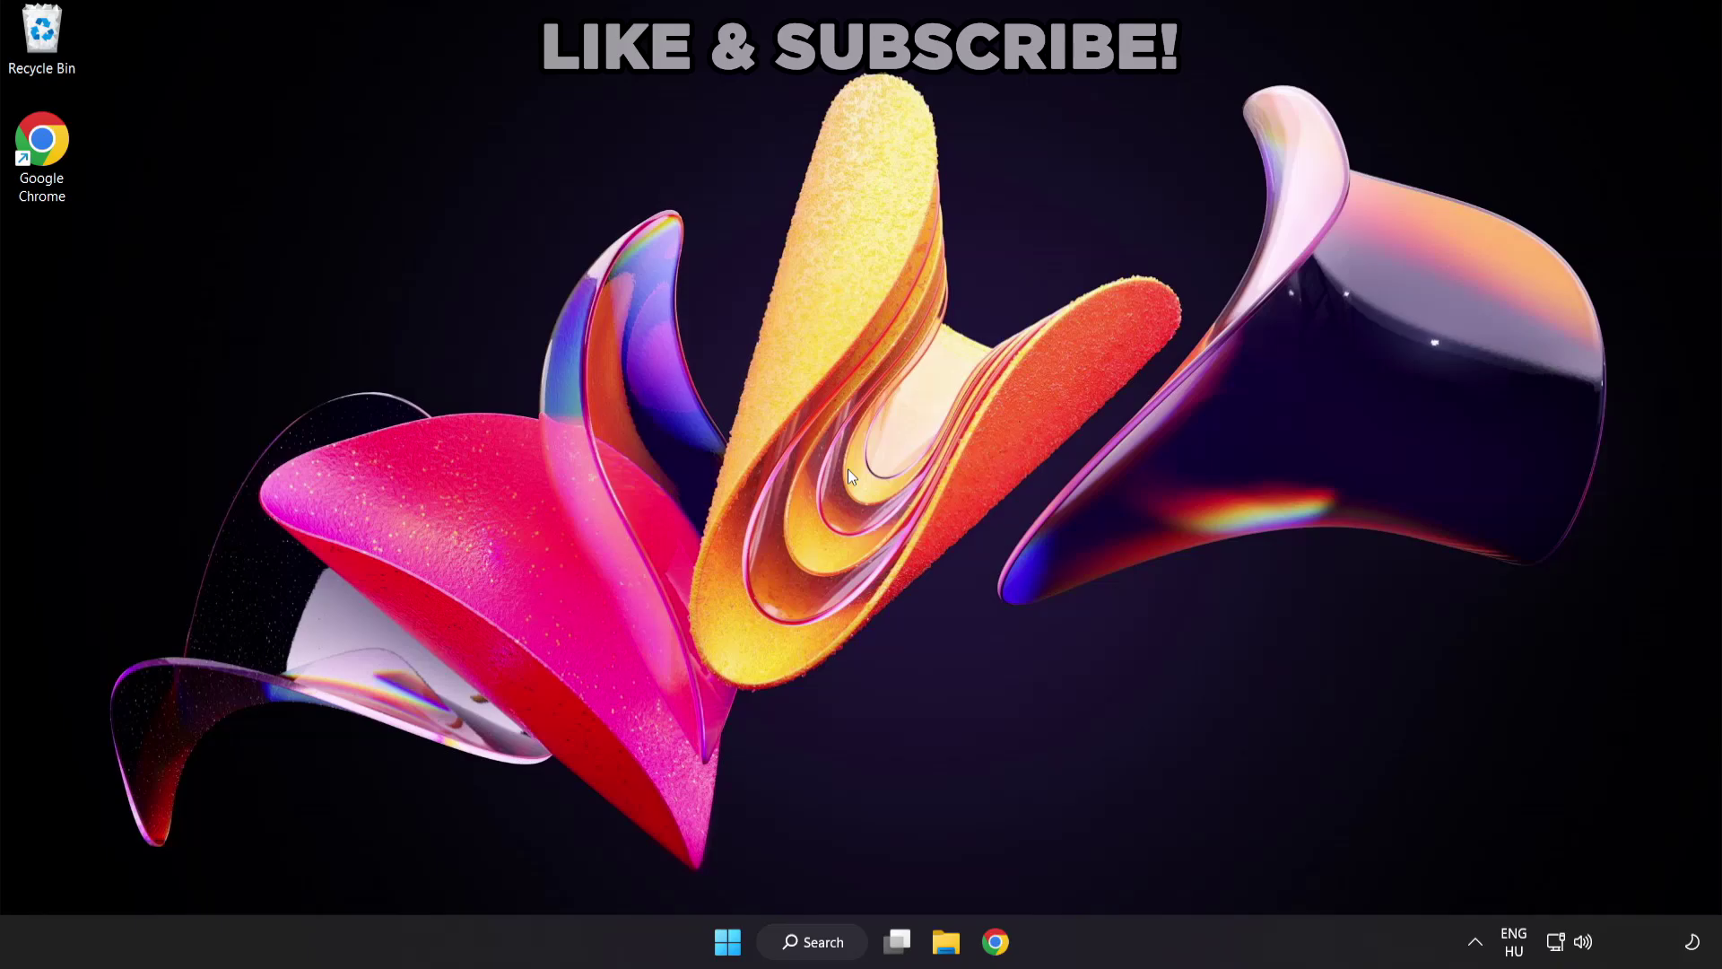
Search Windows for 'device manager'.
click(832, 951)
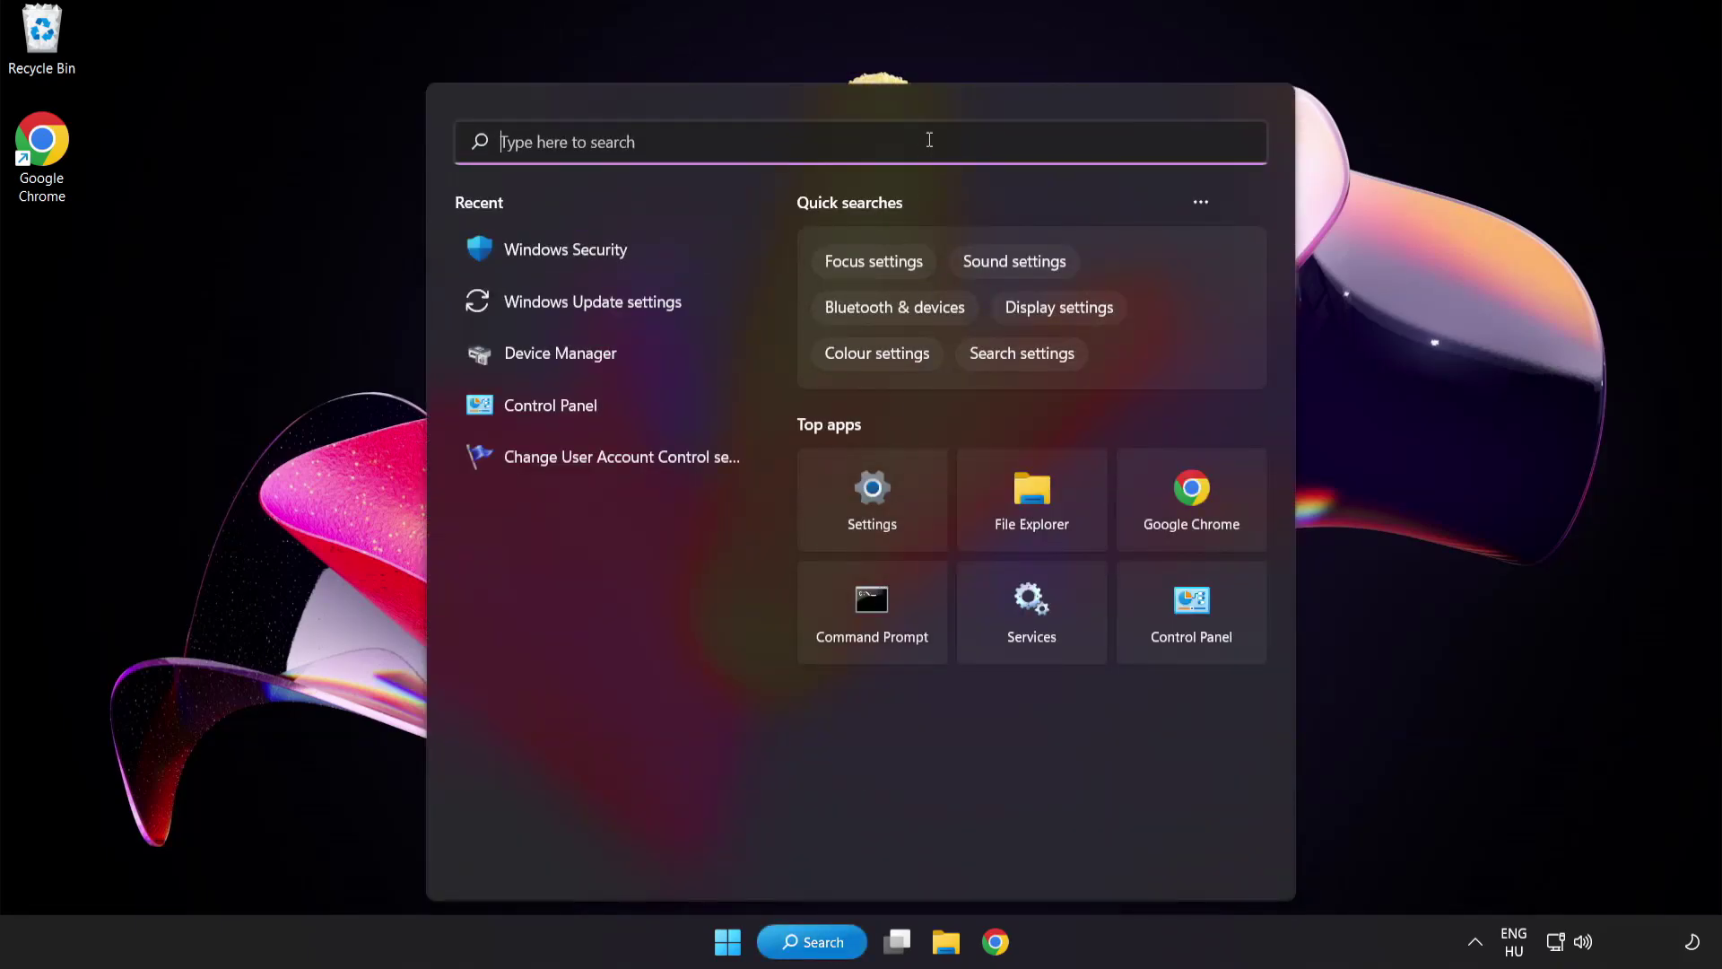
text(device manag)
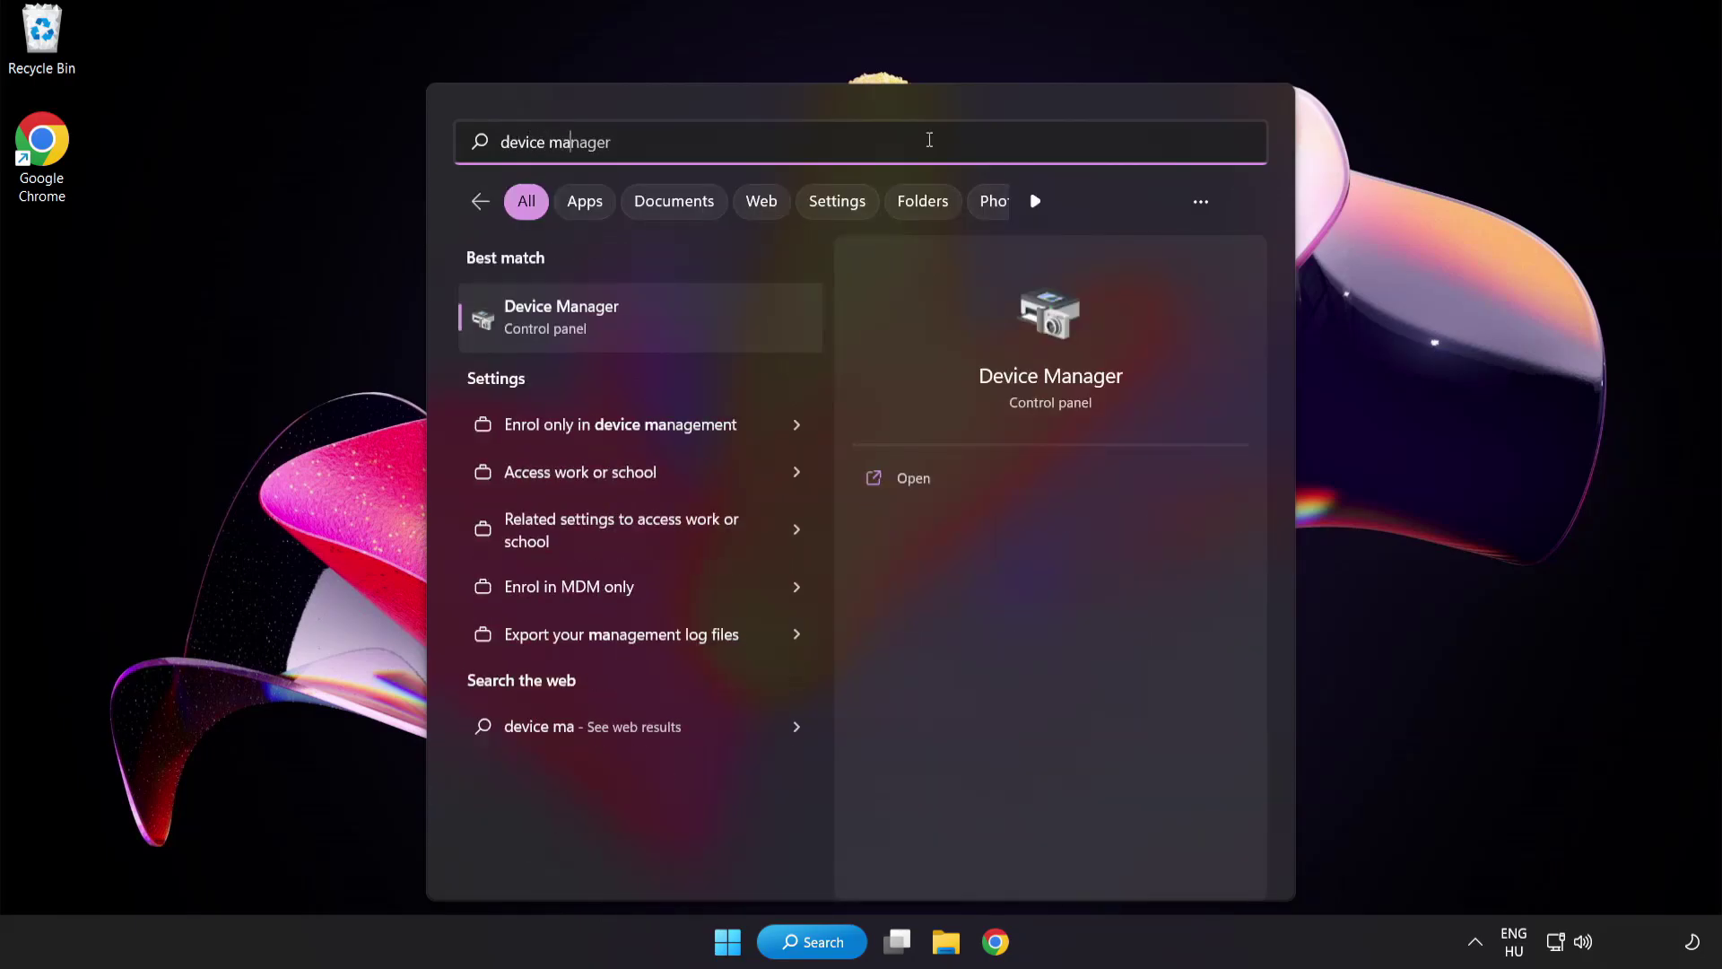
text(er)
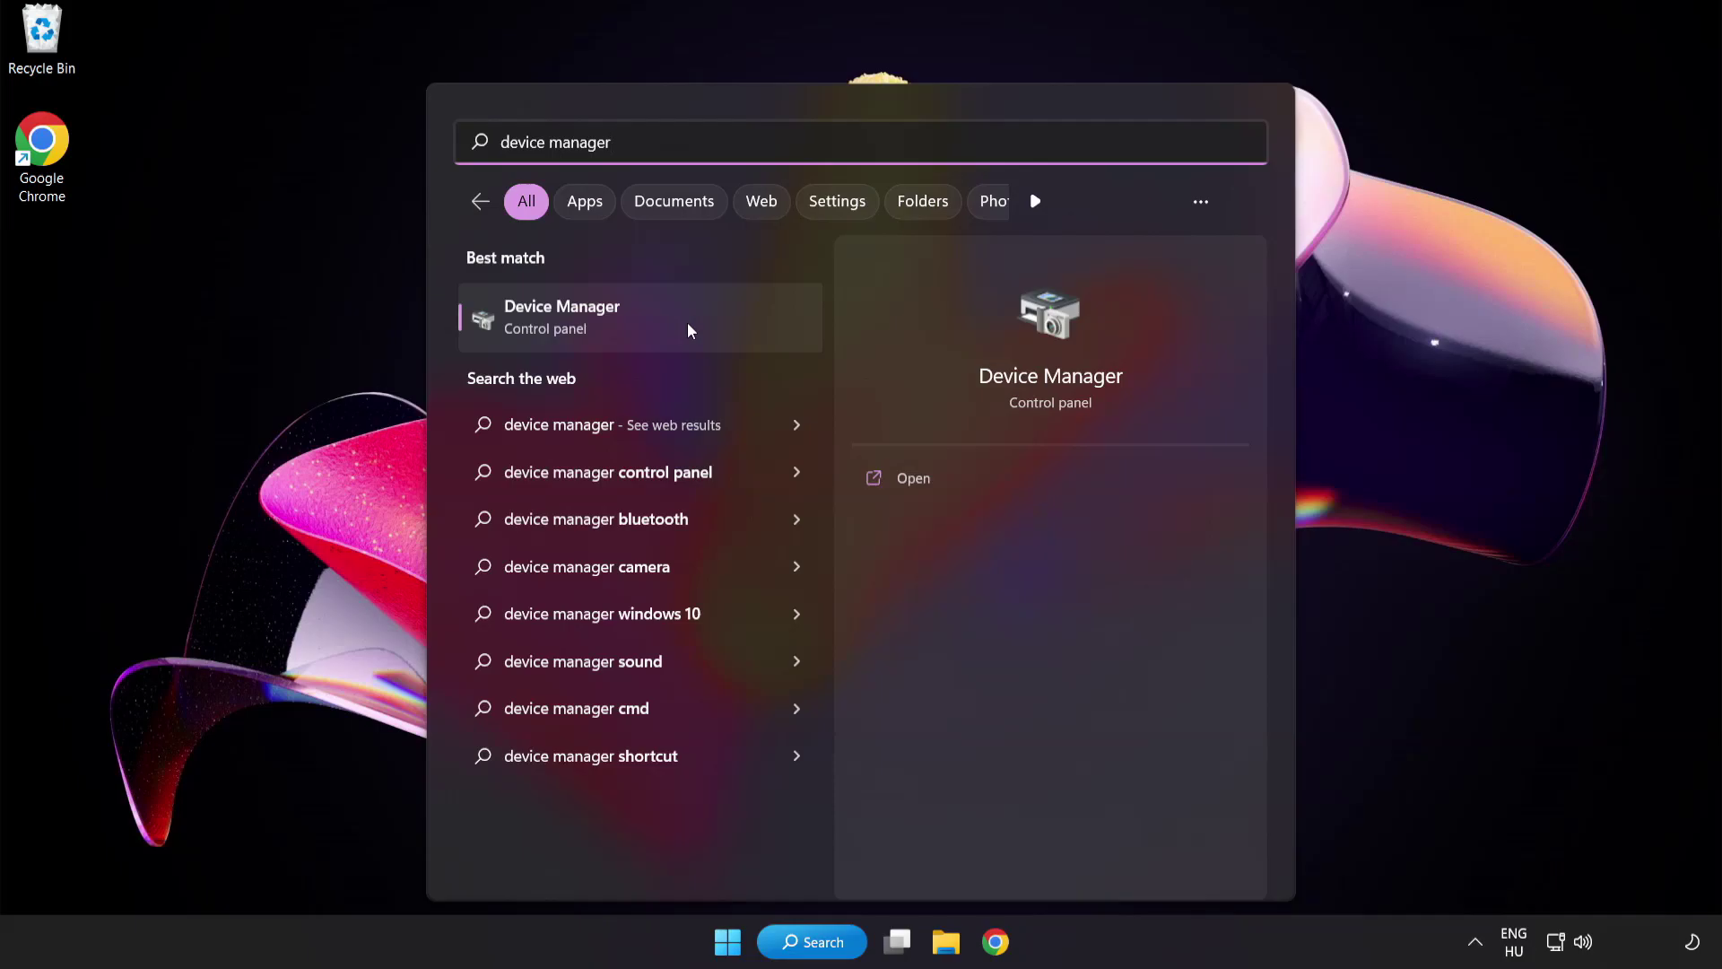
Open Device Manager and expand the Display adapters category.
click(689, 329)
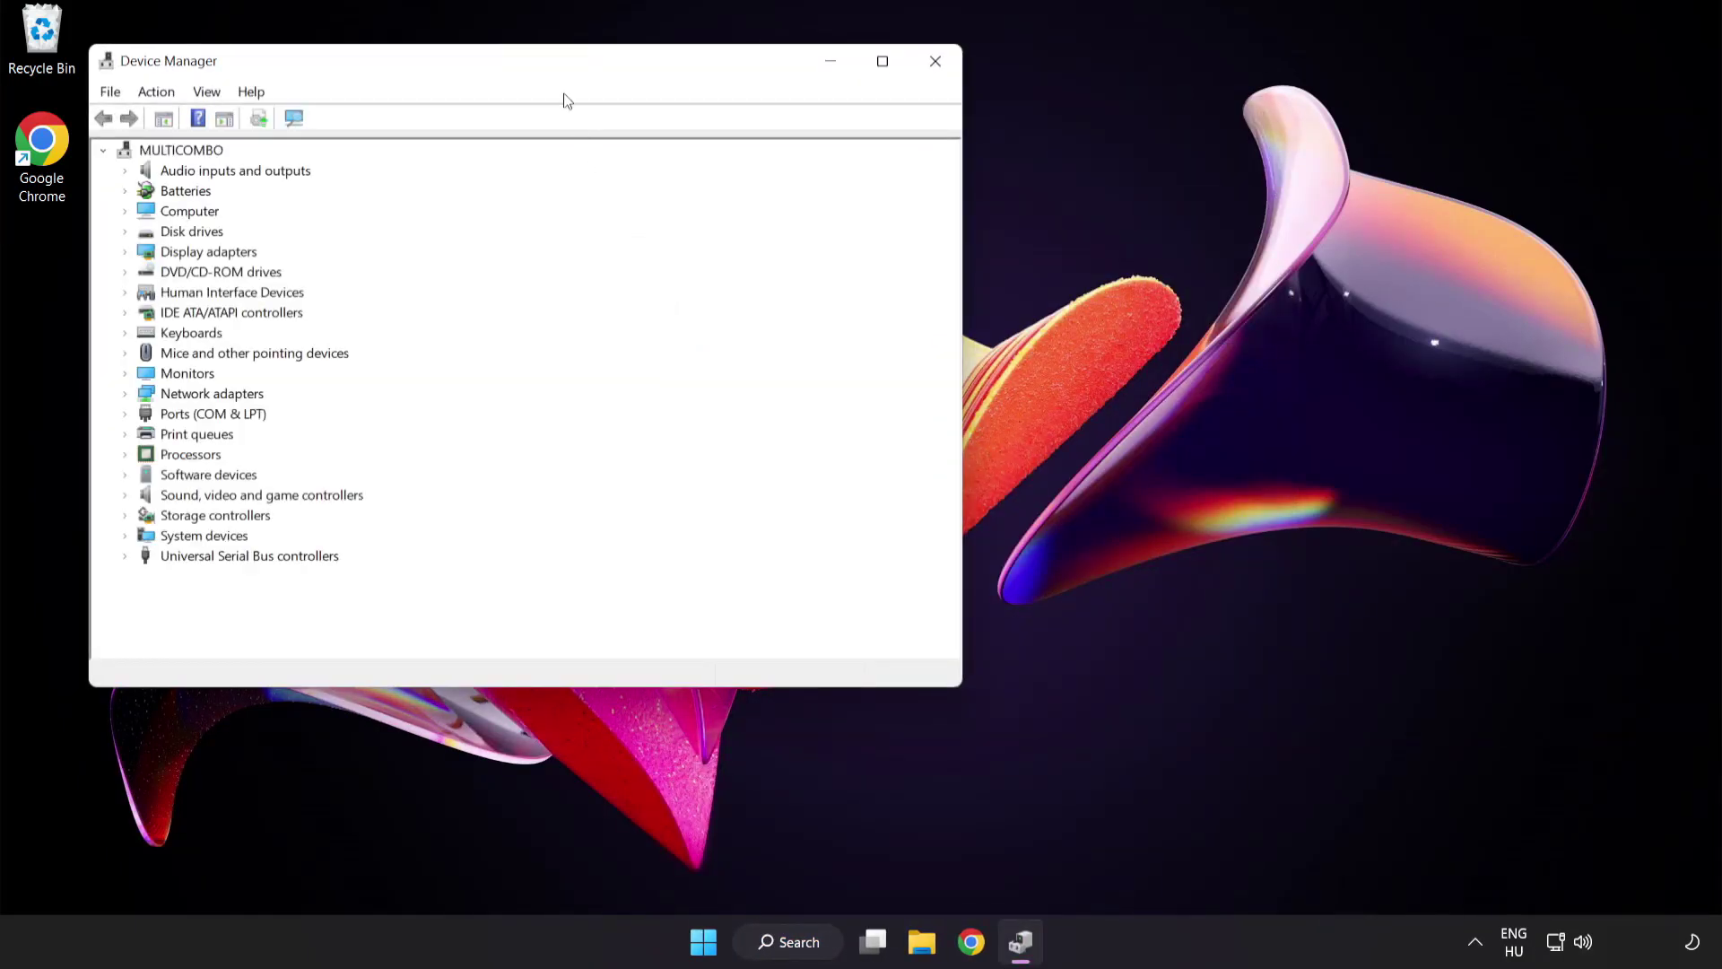
drag(550, 62, 845, 180)
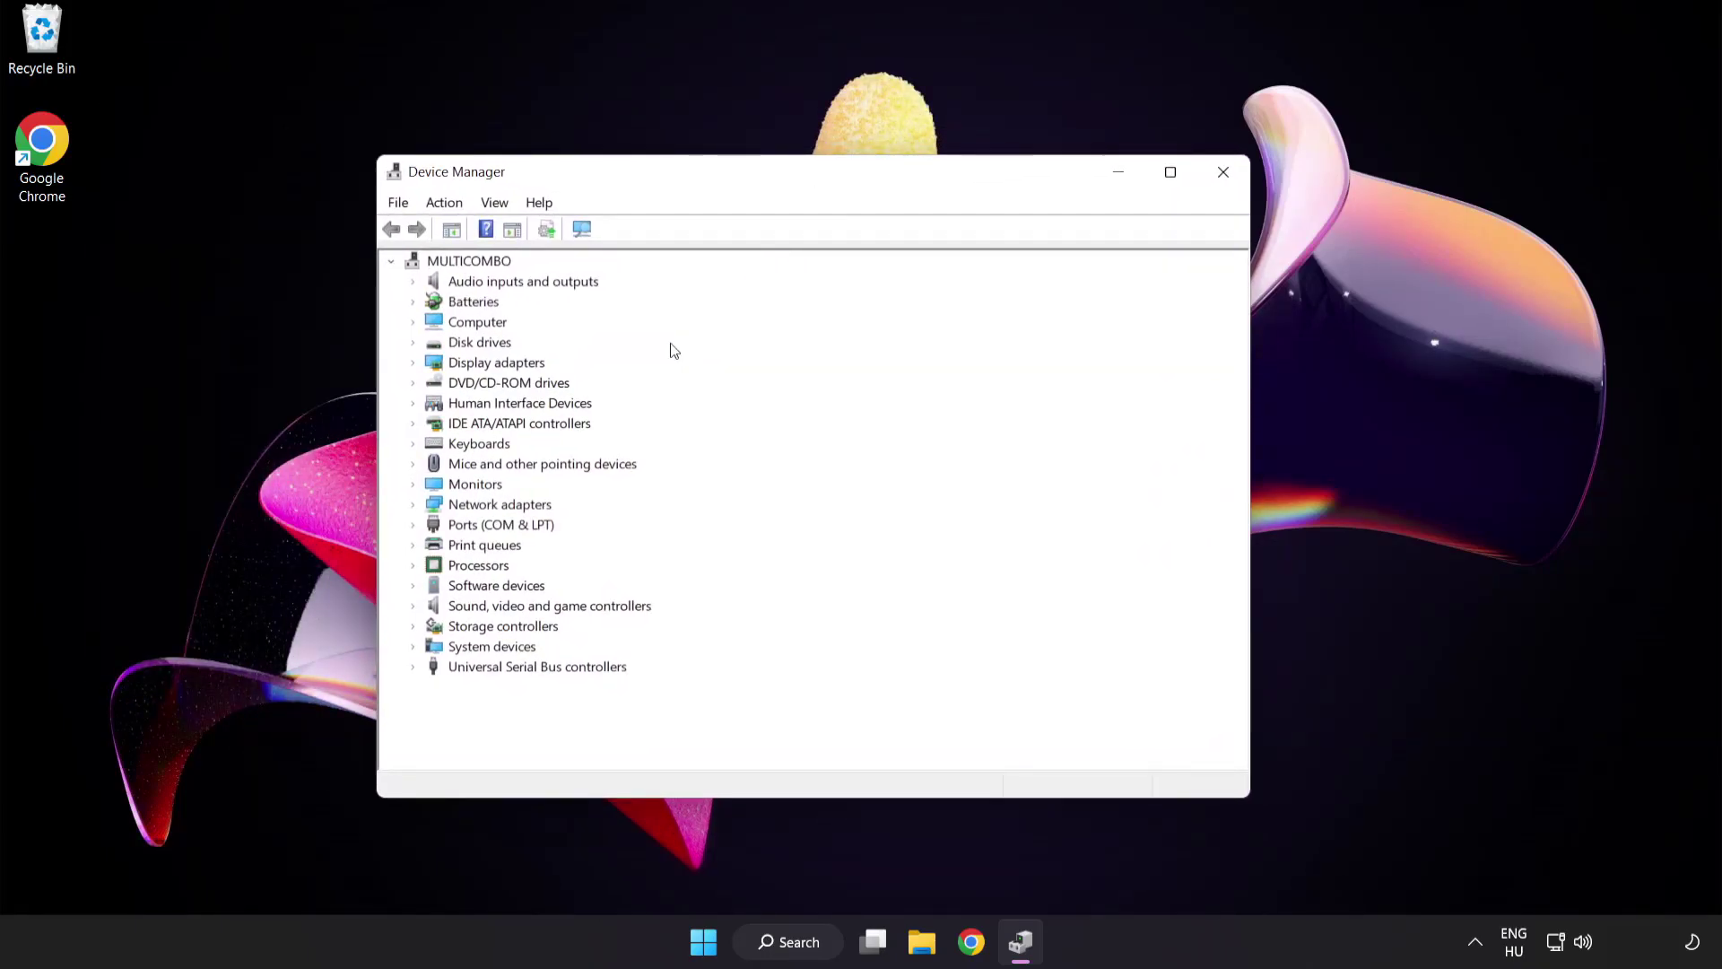
click(533, 368)
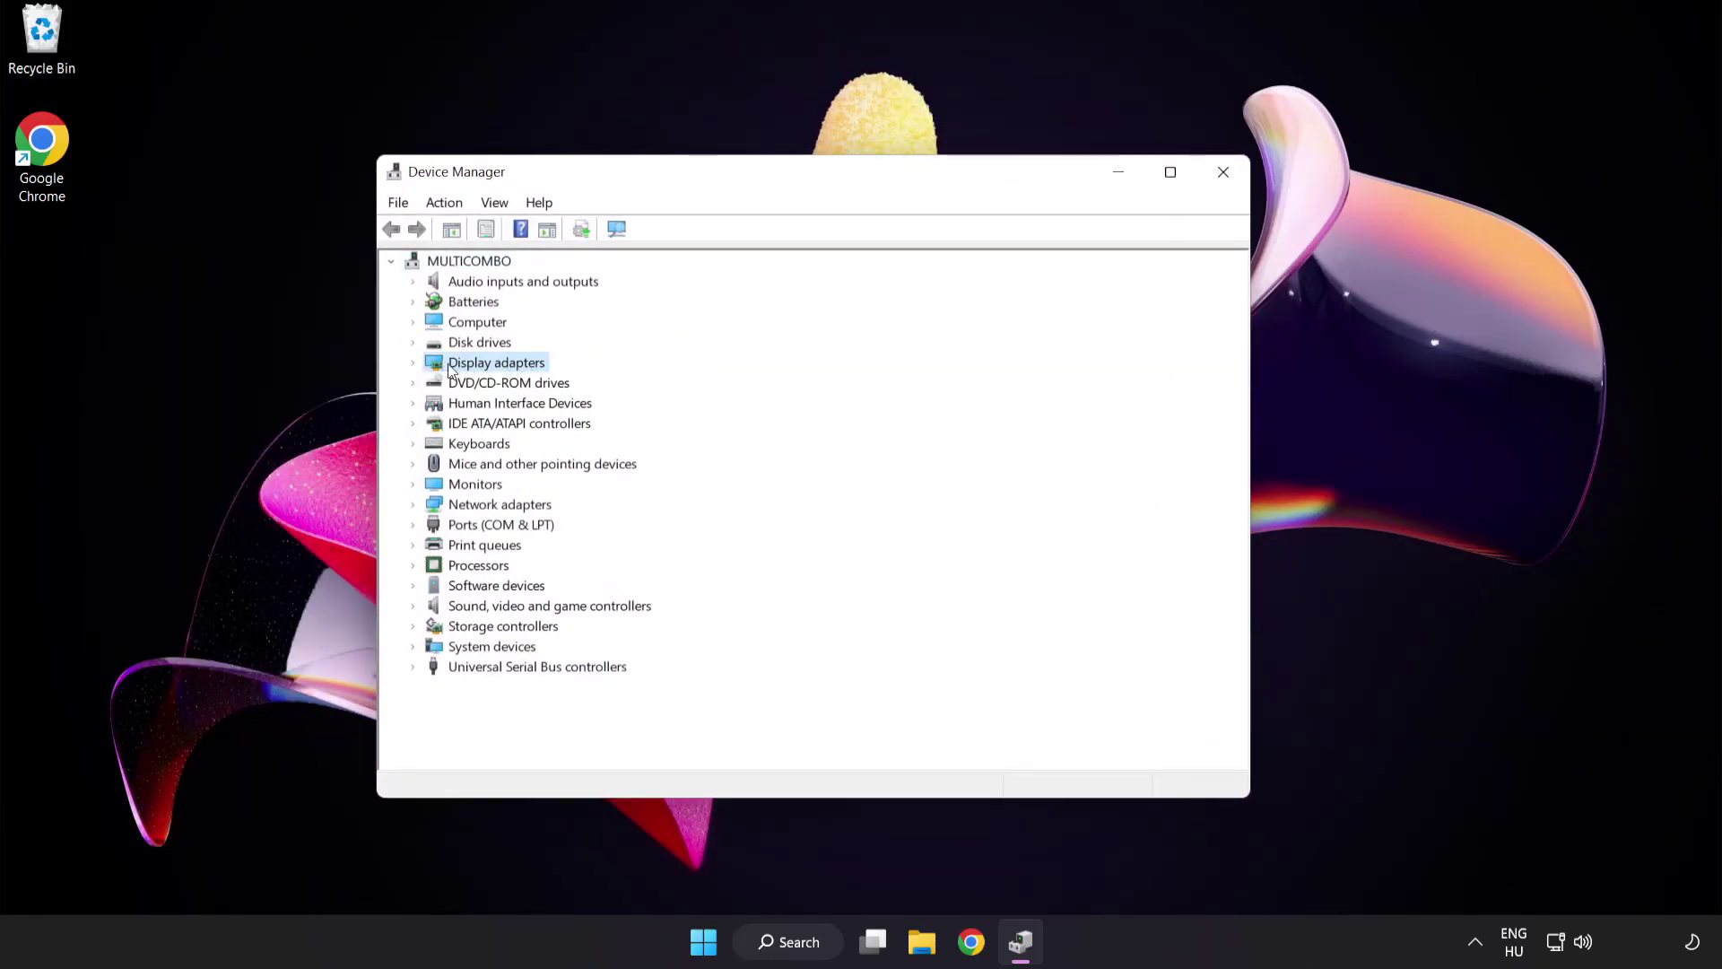
click(413, 363)
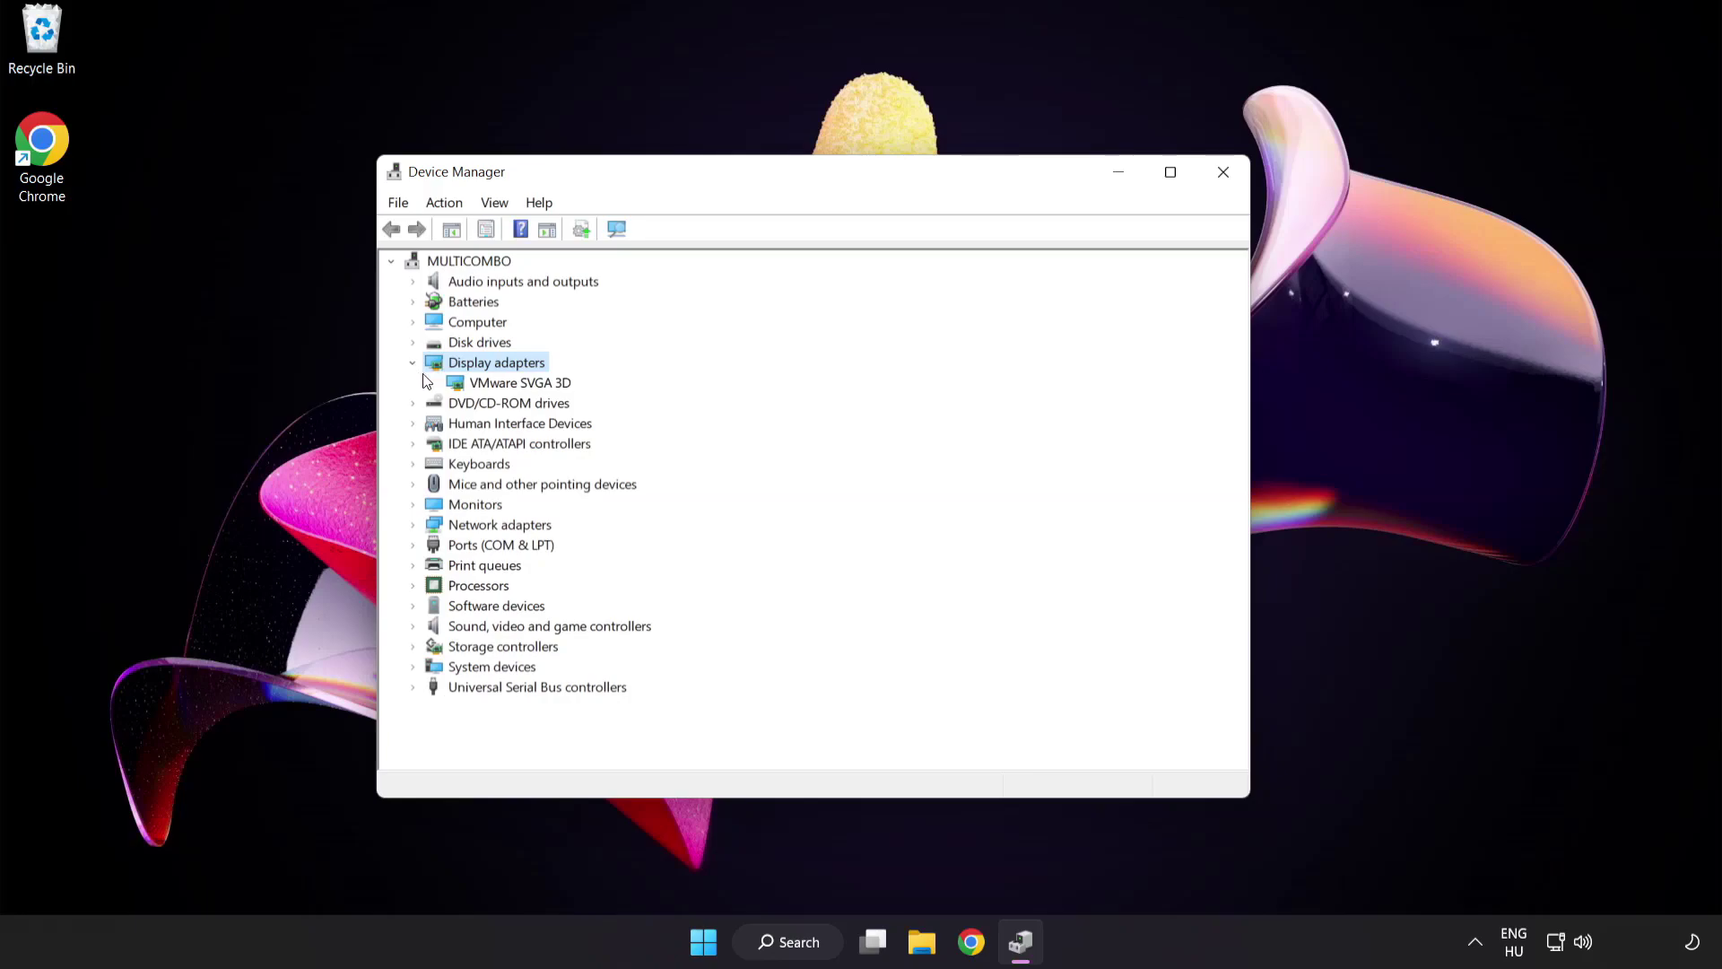
Search automatically for a VMware SVGA 3D driver, confirming the best one is already installed.
click(455, 388)
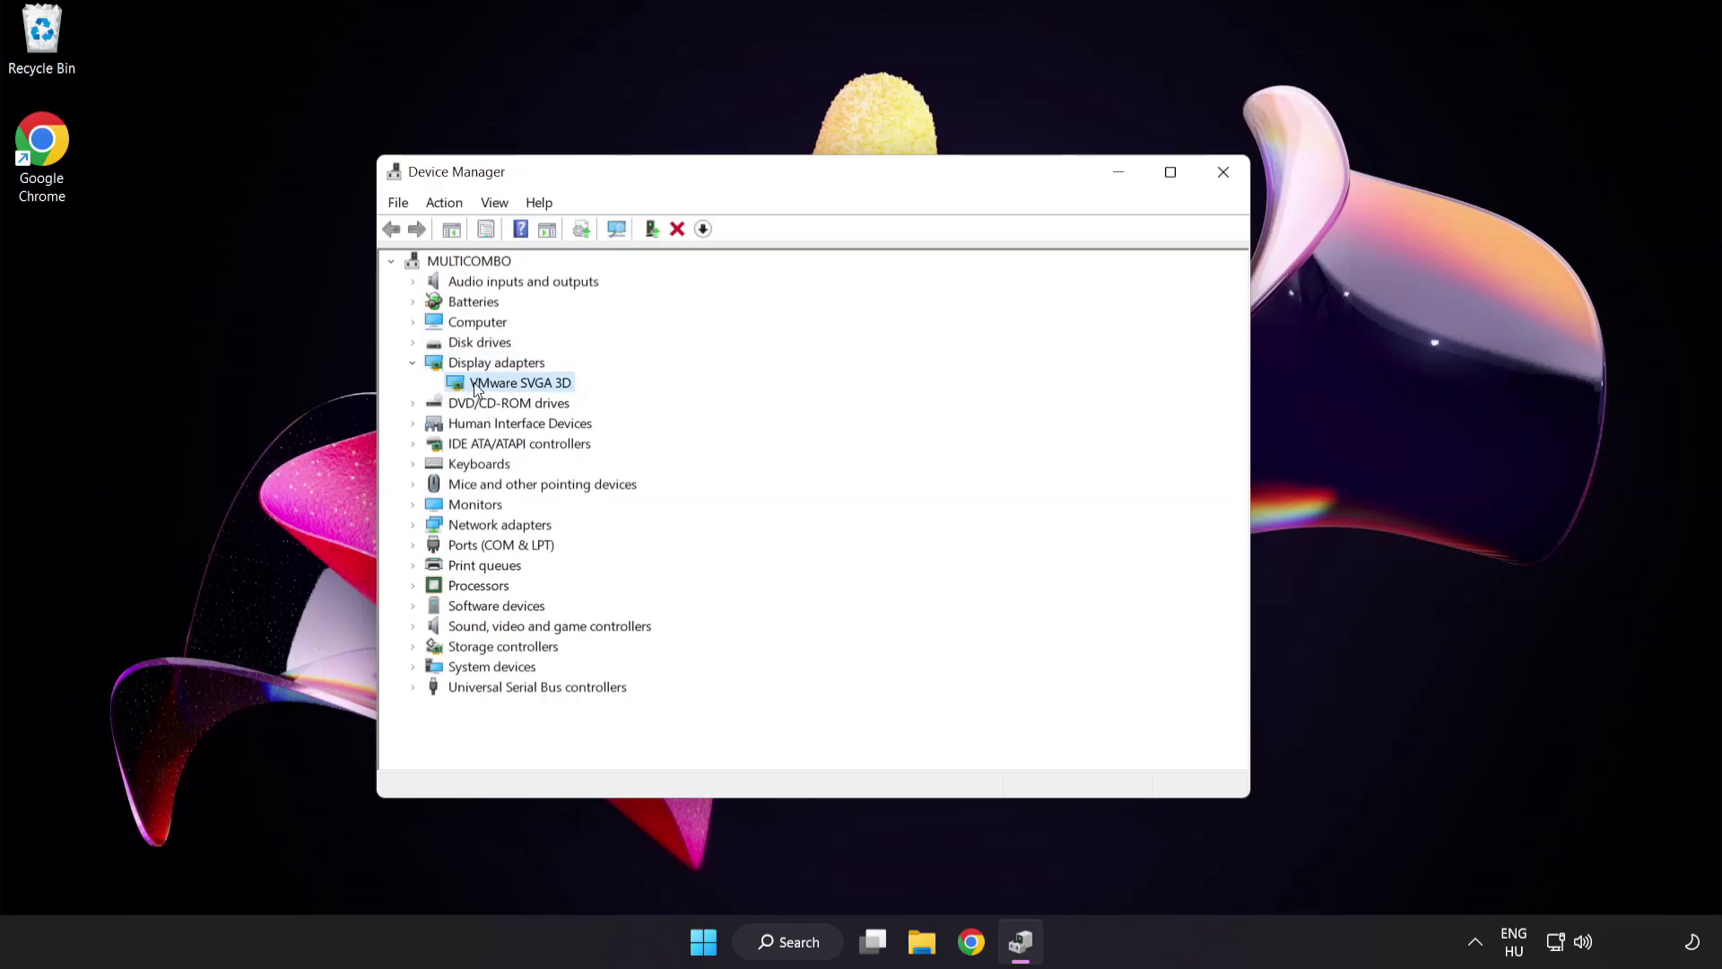
right_click(508, 389)
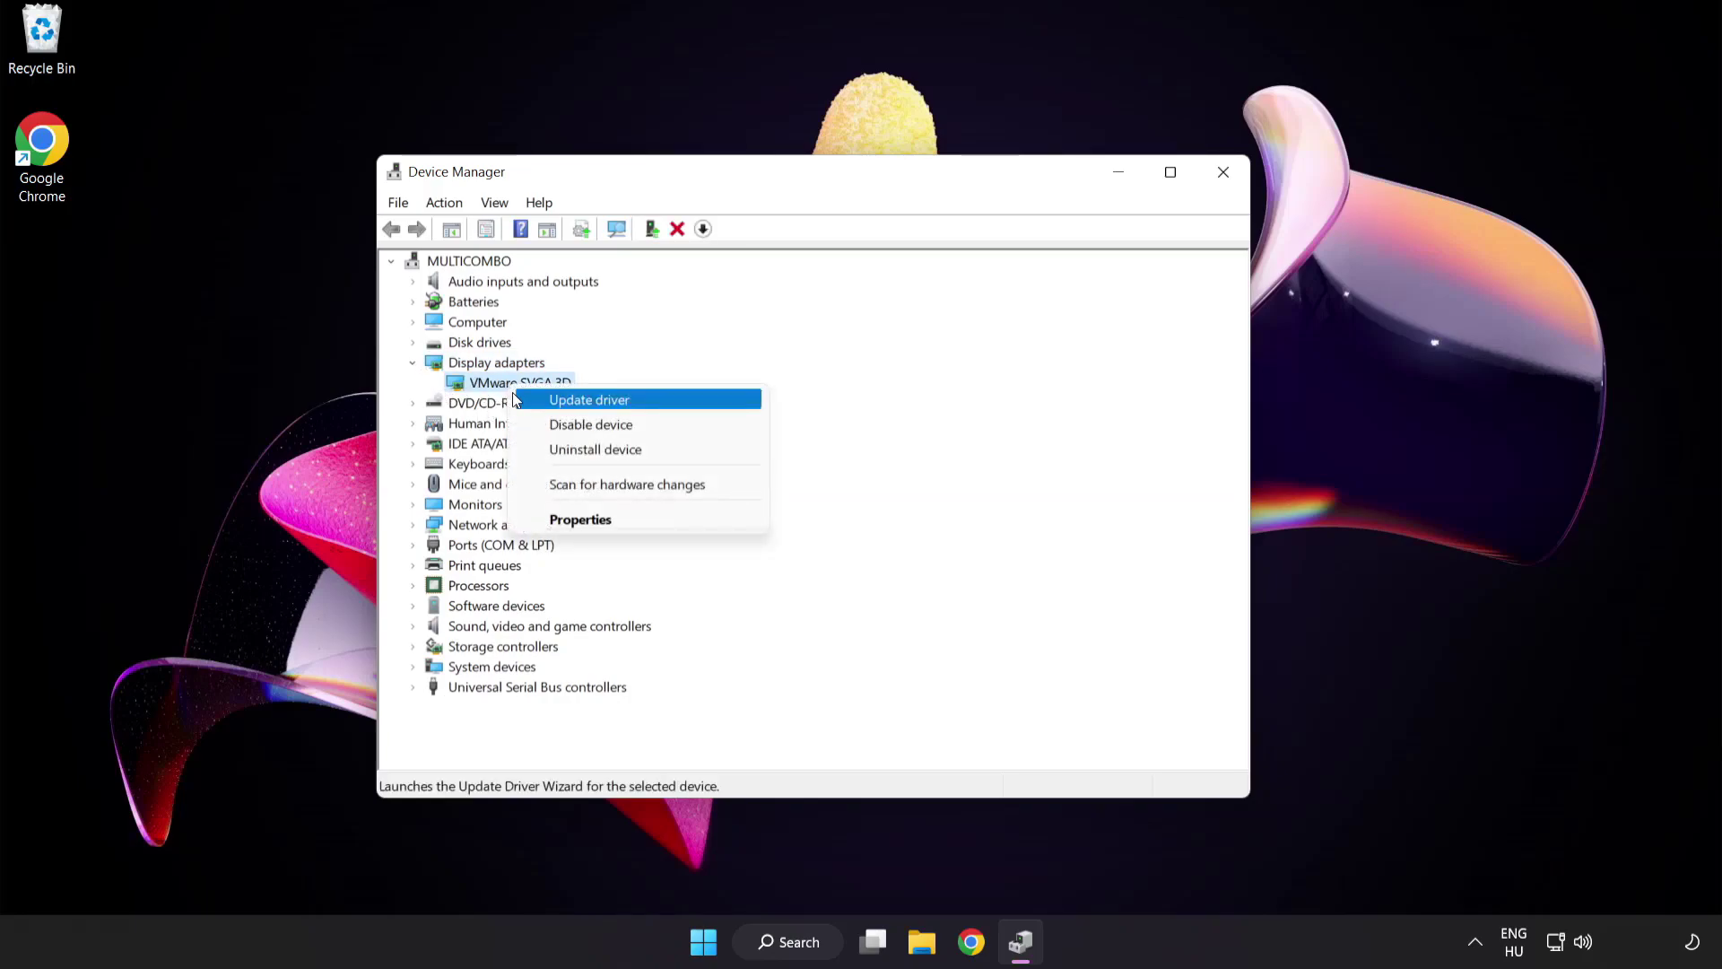
click(669, 401)
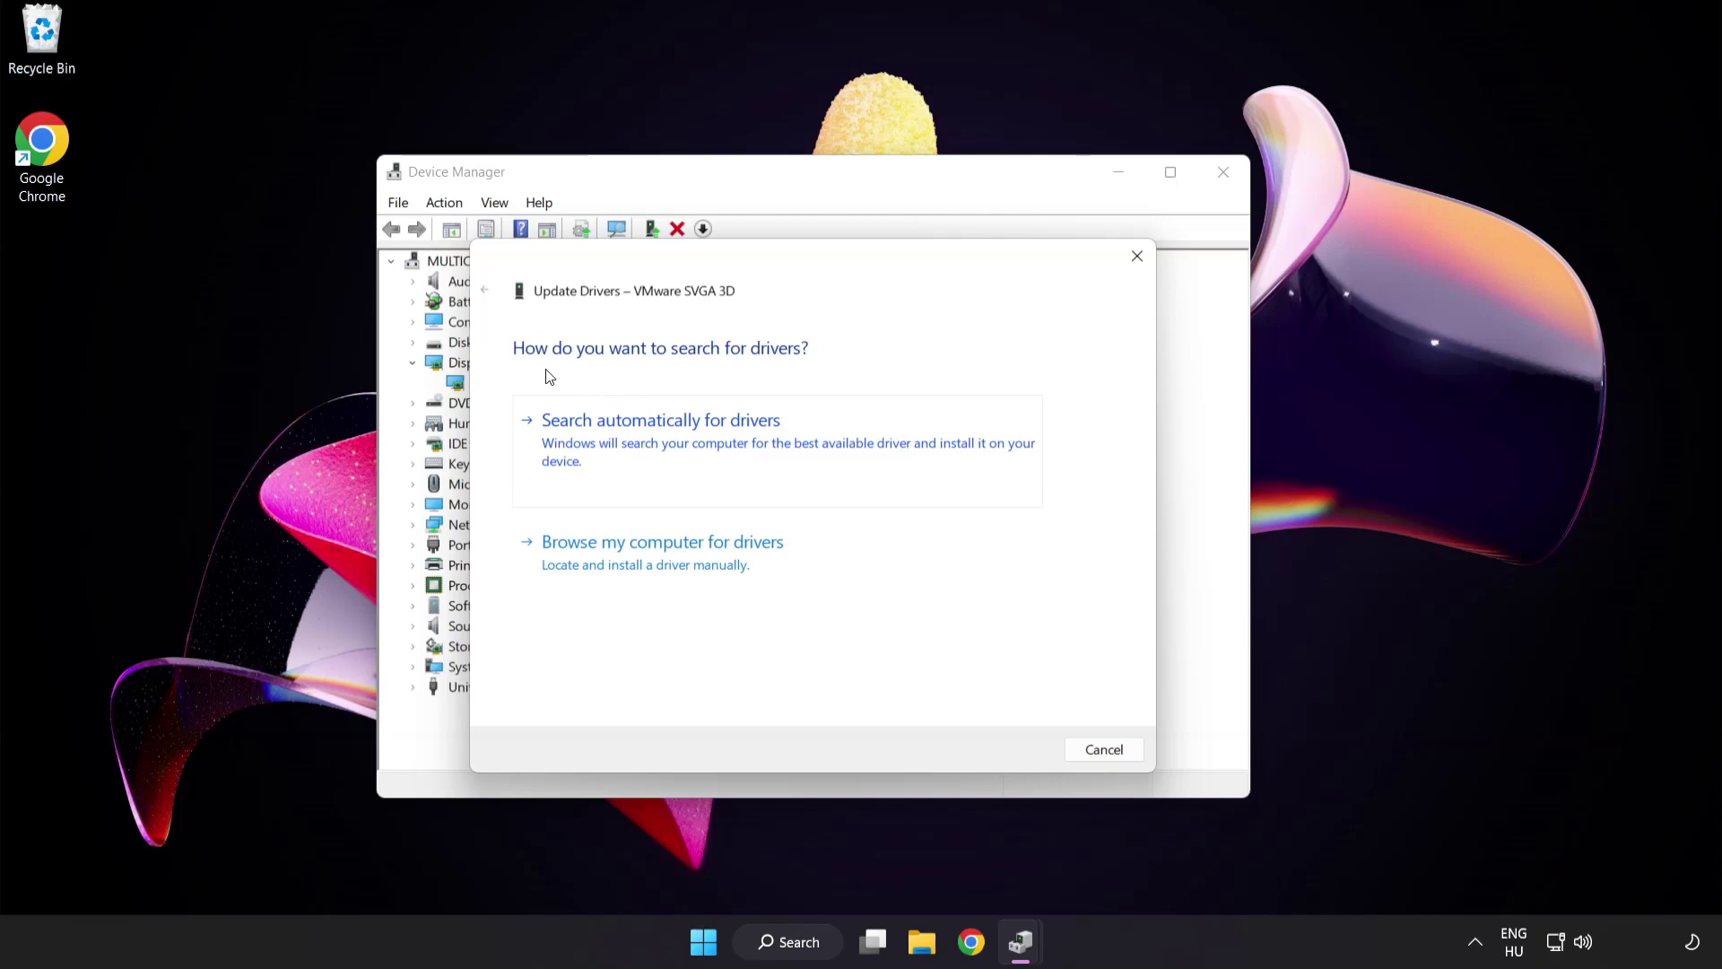
click(752, 446)
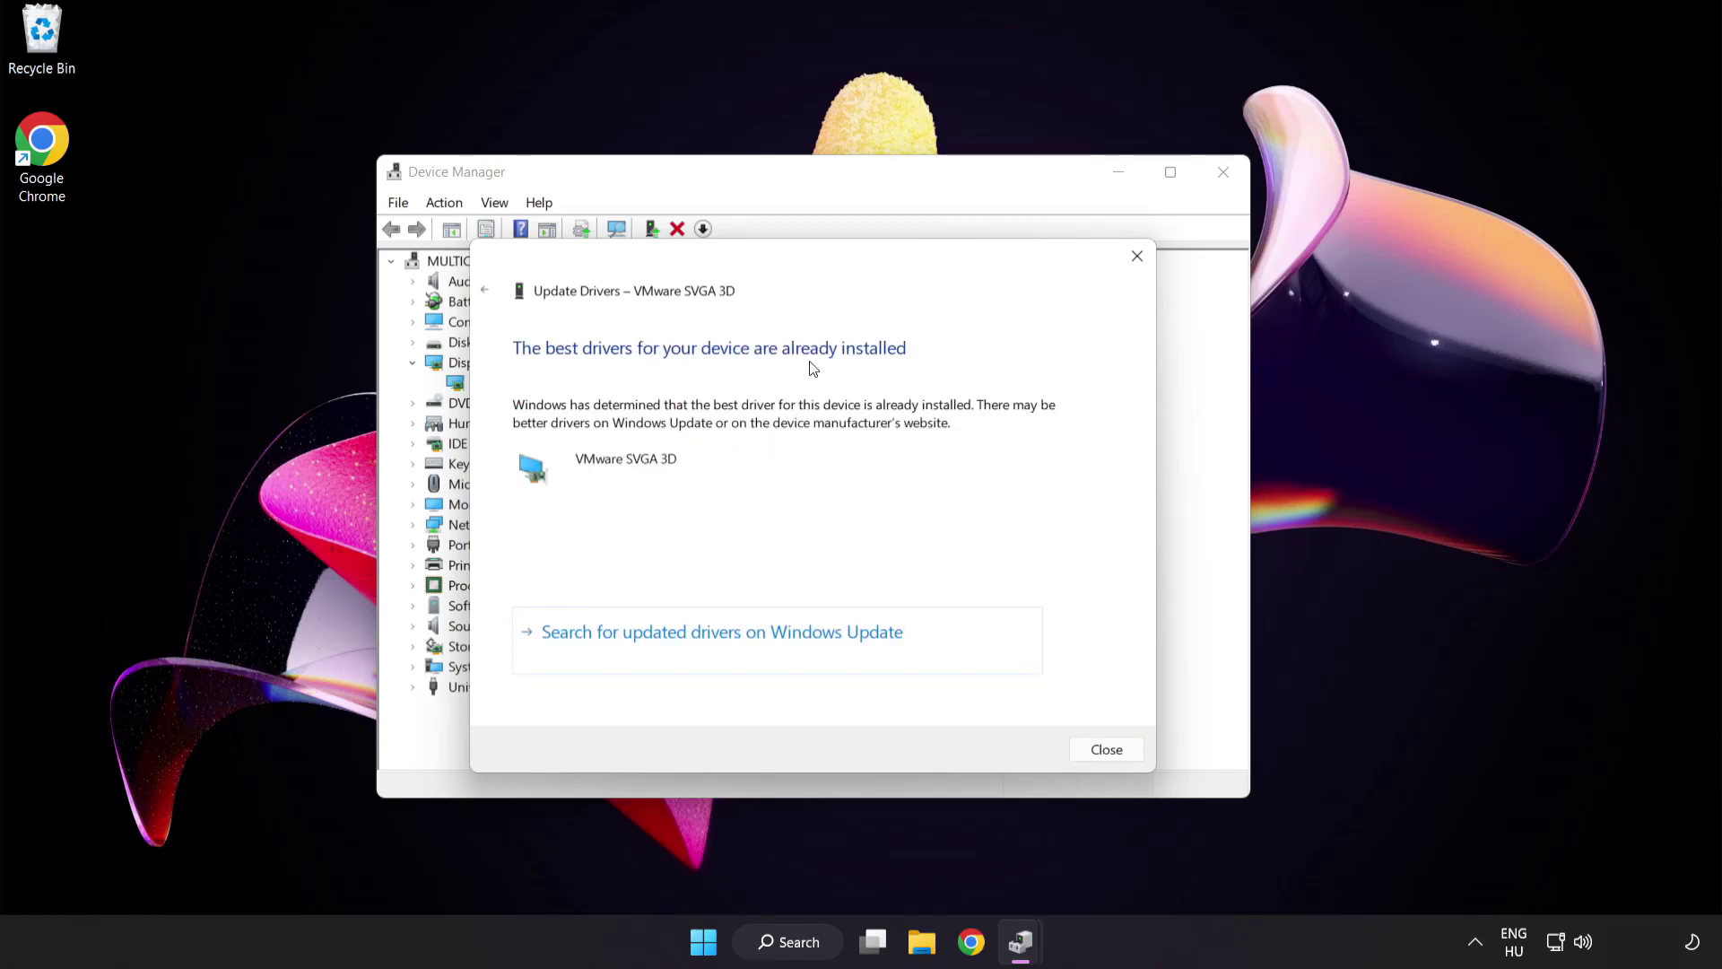
click(1103, 755)
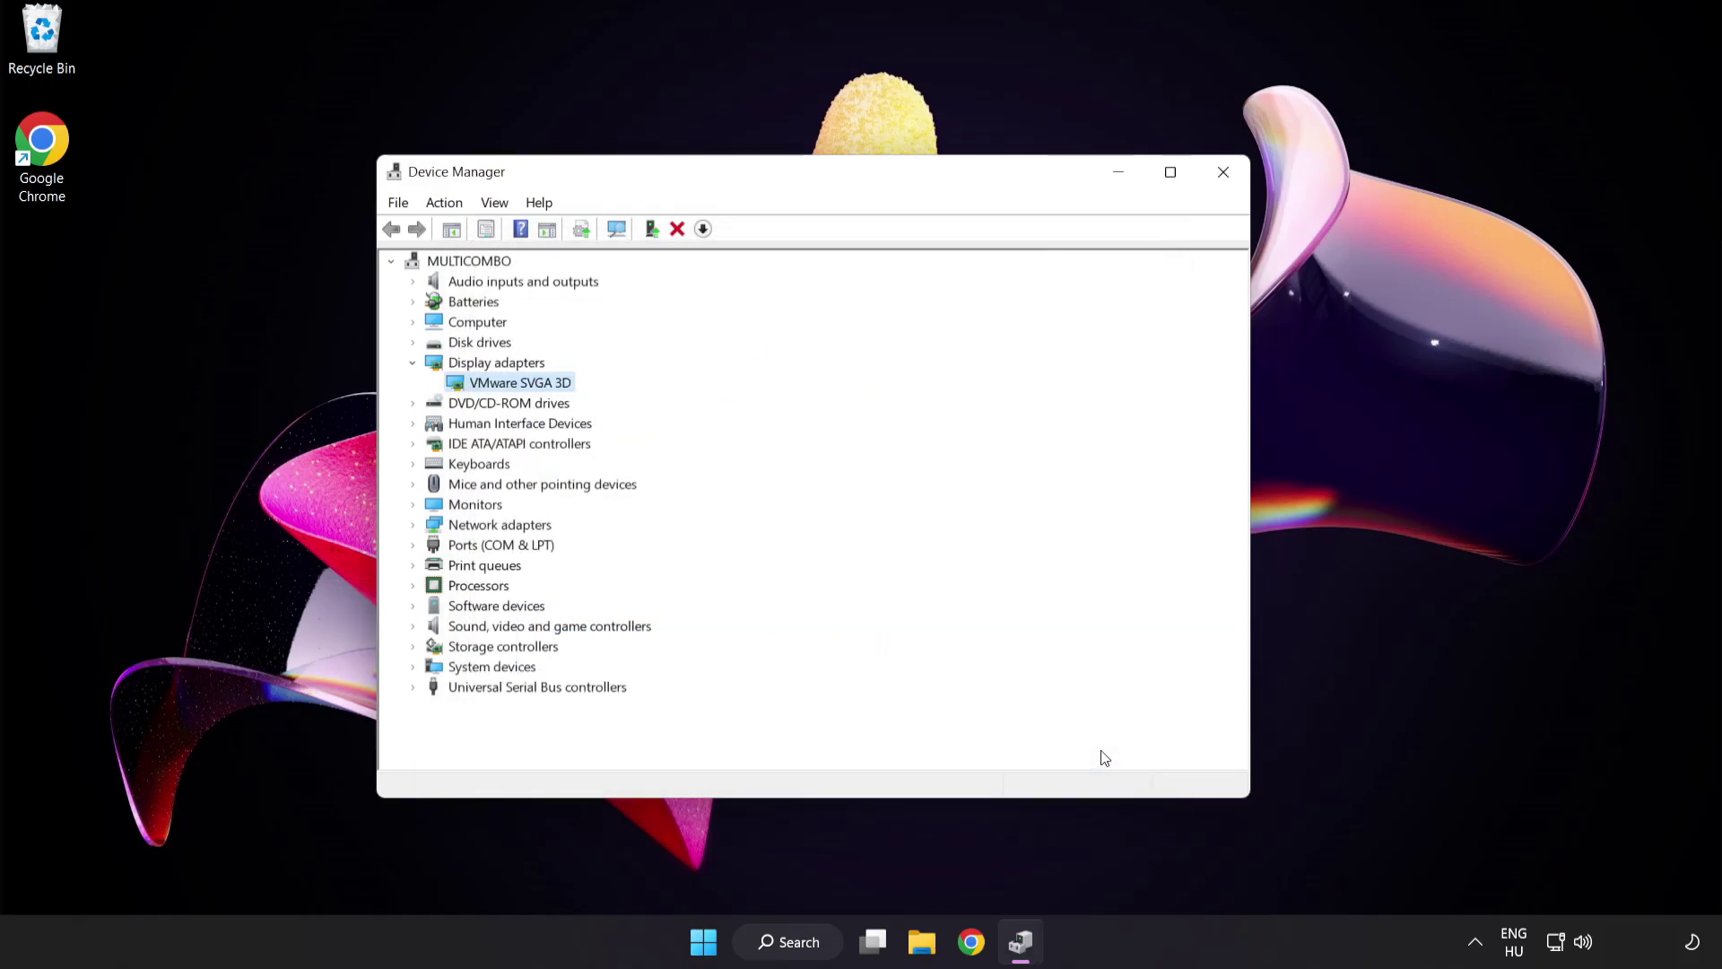
Close Device Manager and search Windows for 'update'.
click(1223, 173)
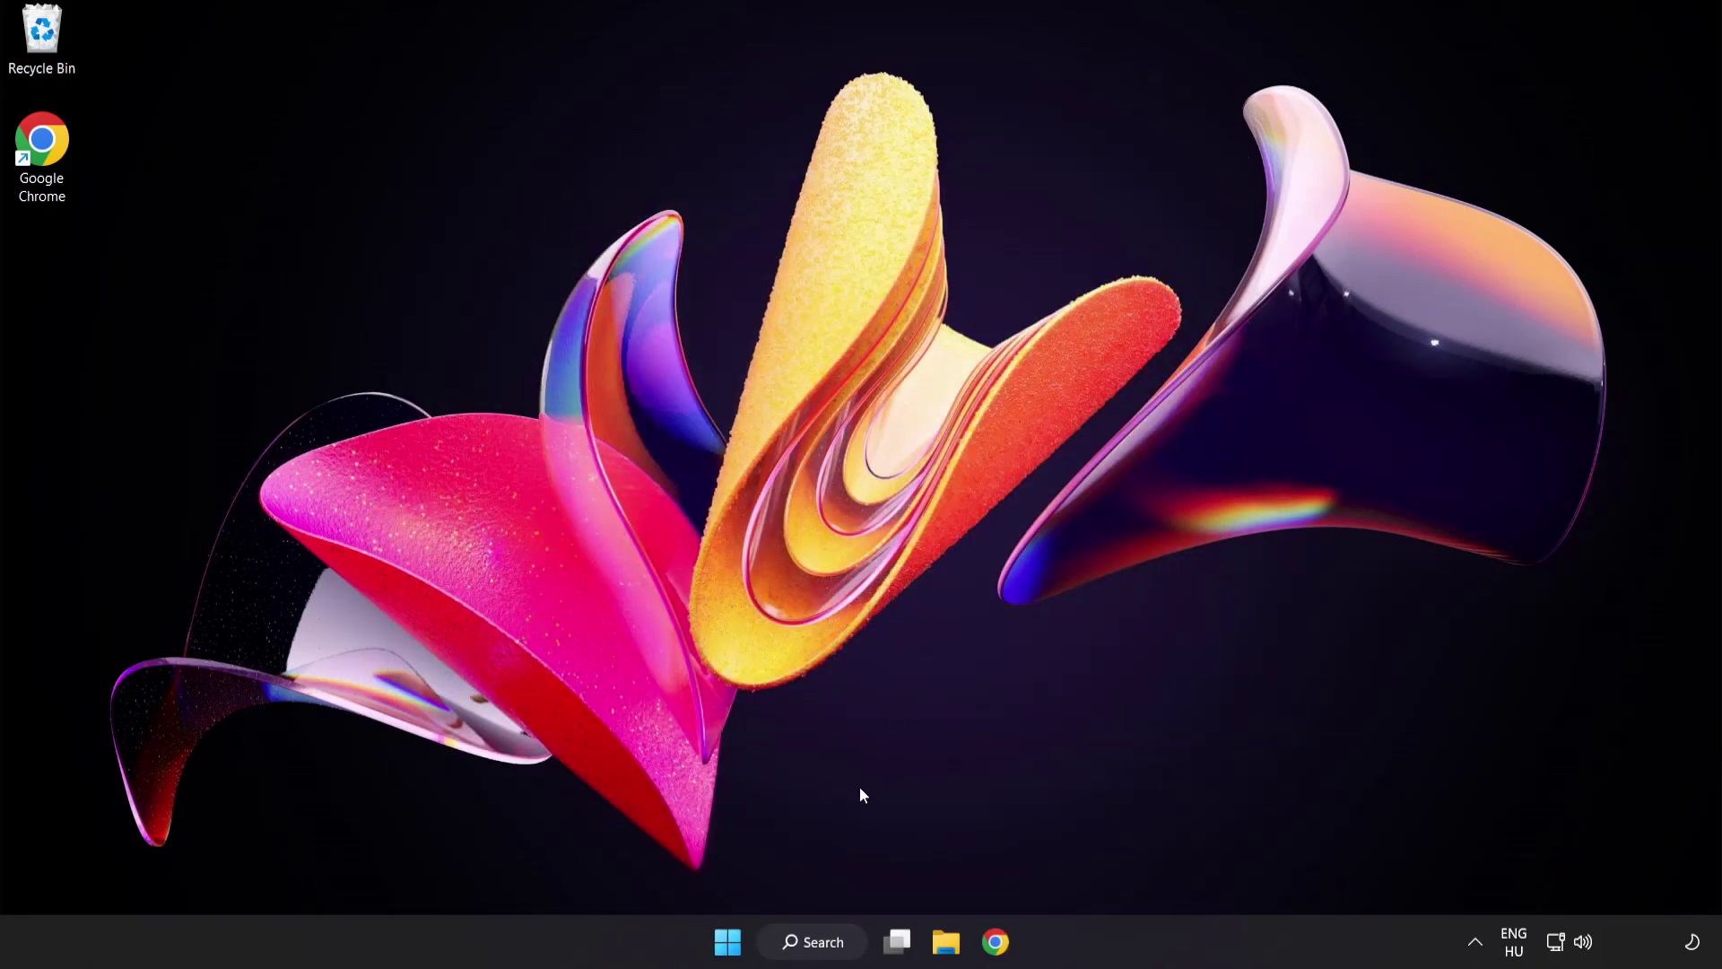
click(834, 951)
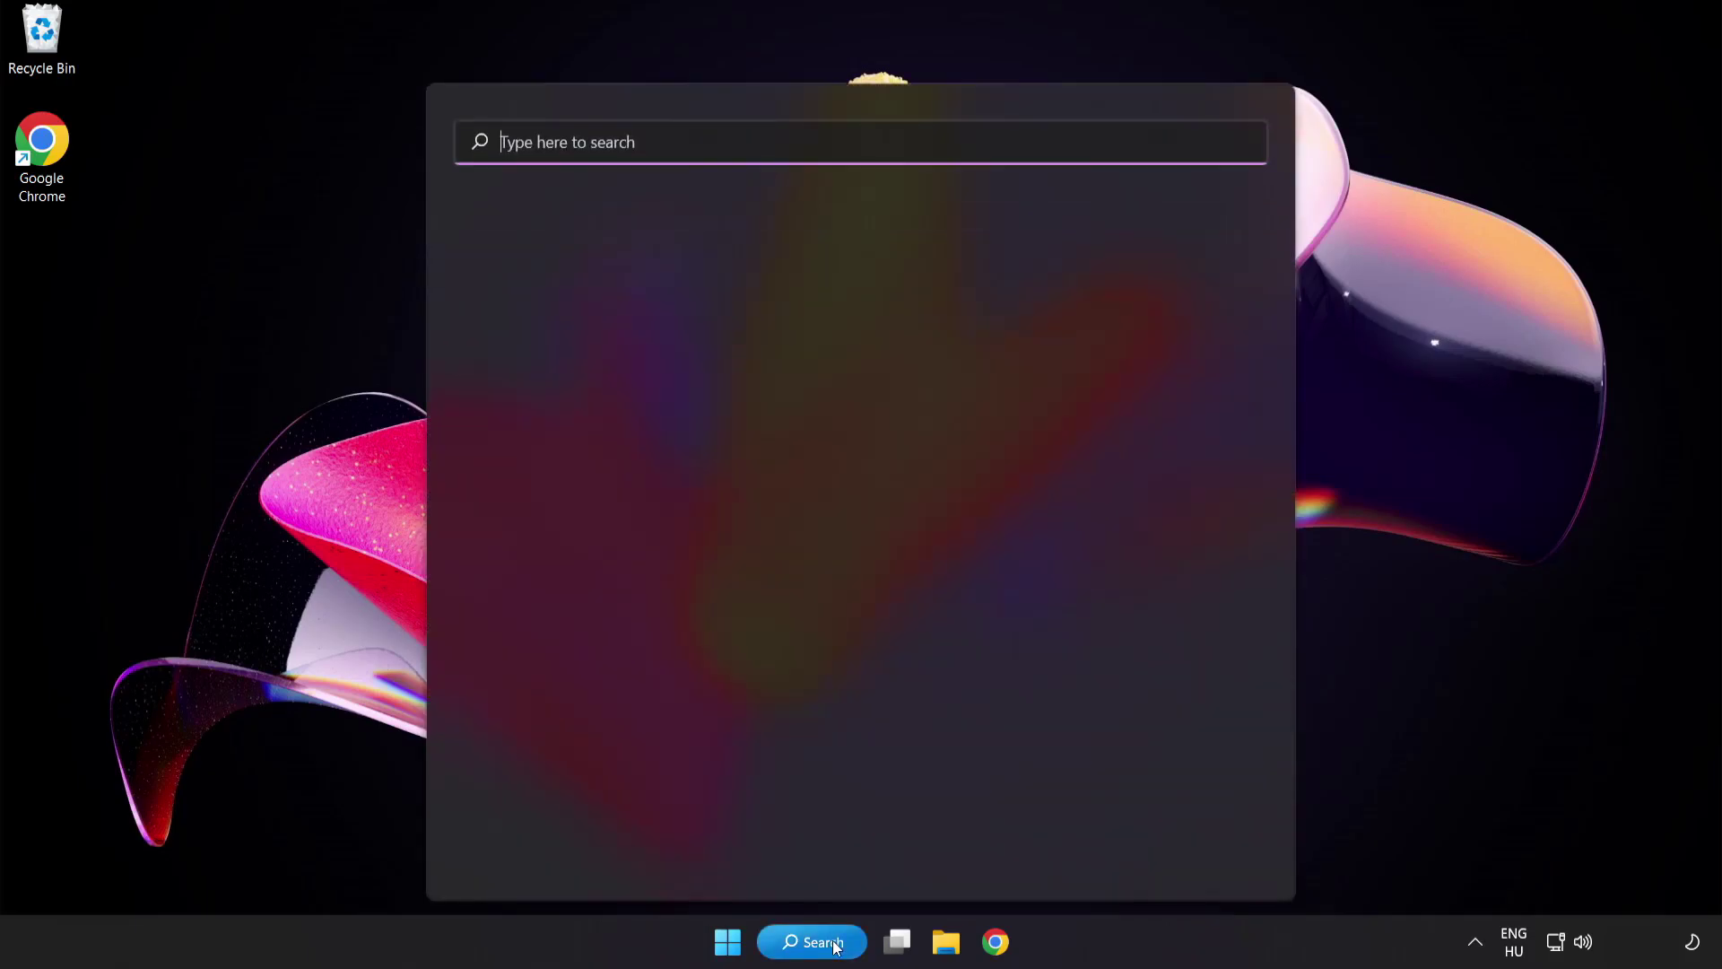
text(update)
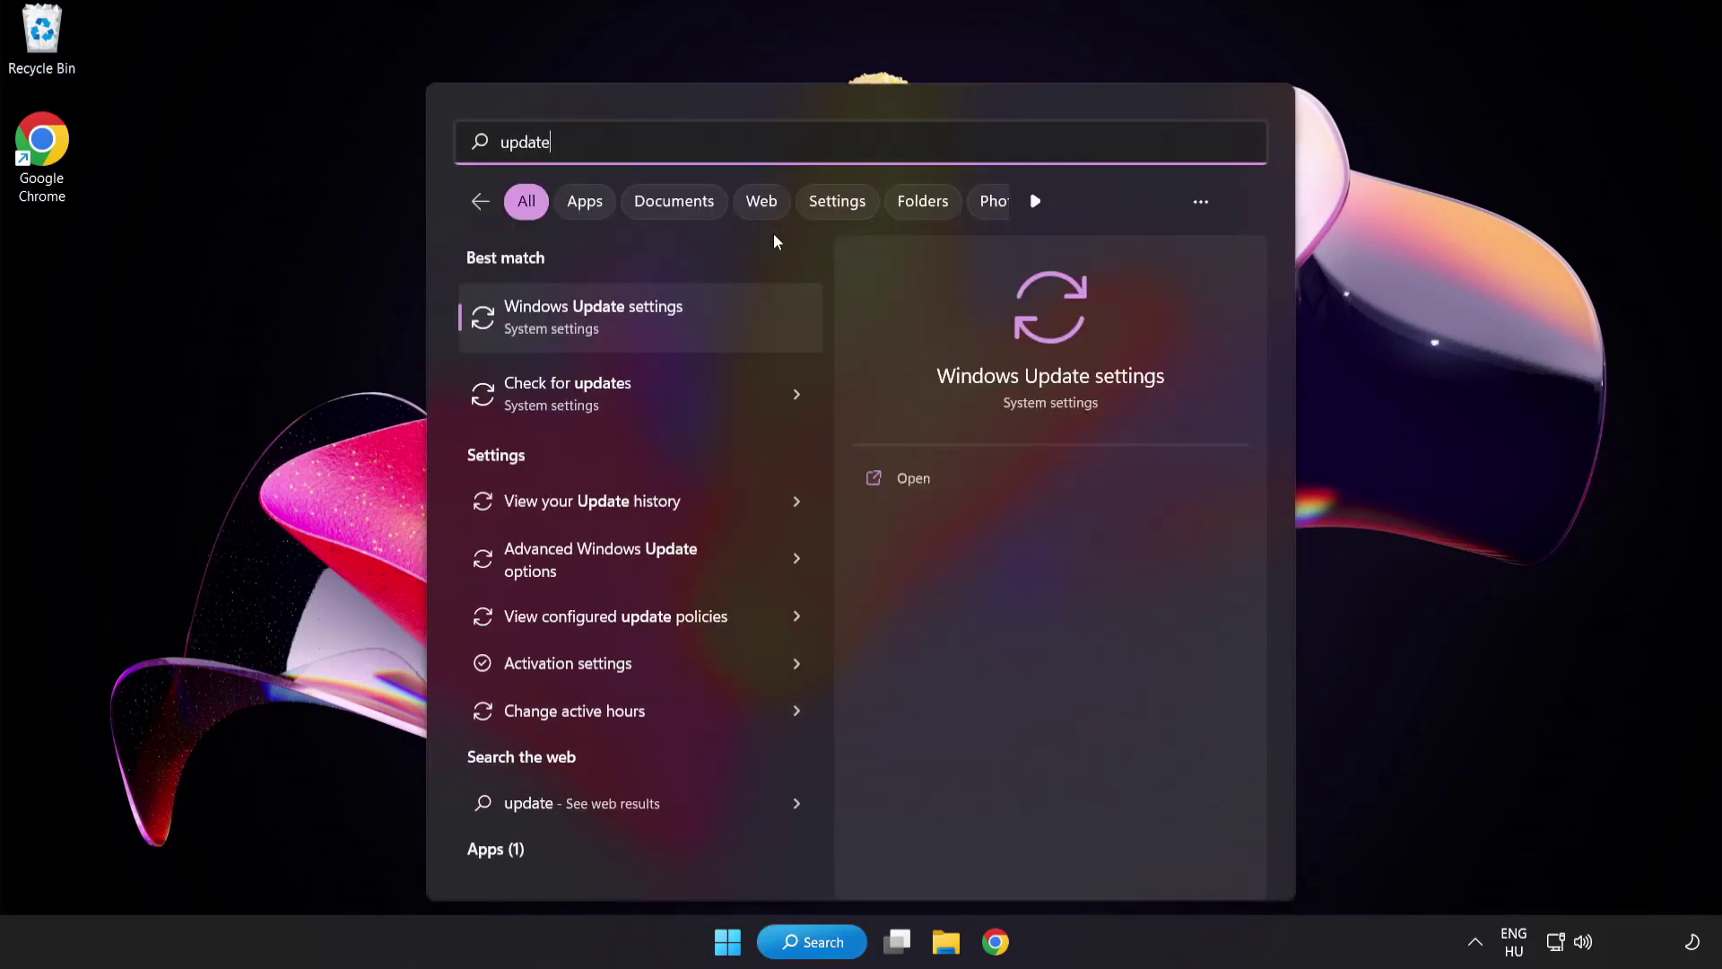
Check Windows Update for new updates, confirm it's up to date, then close Settings.
click(658, 331)
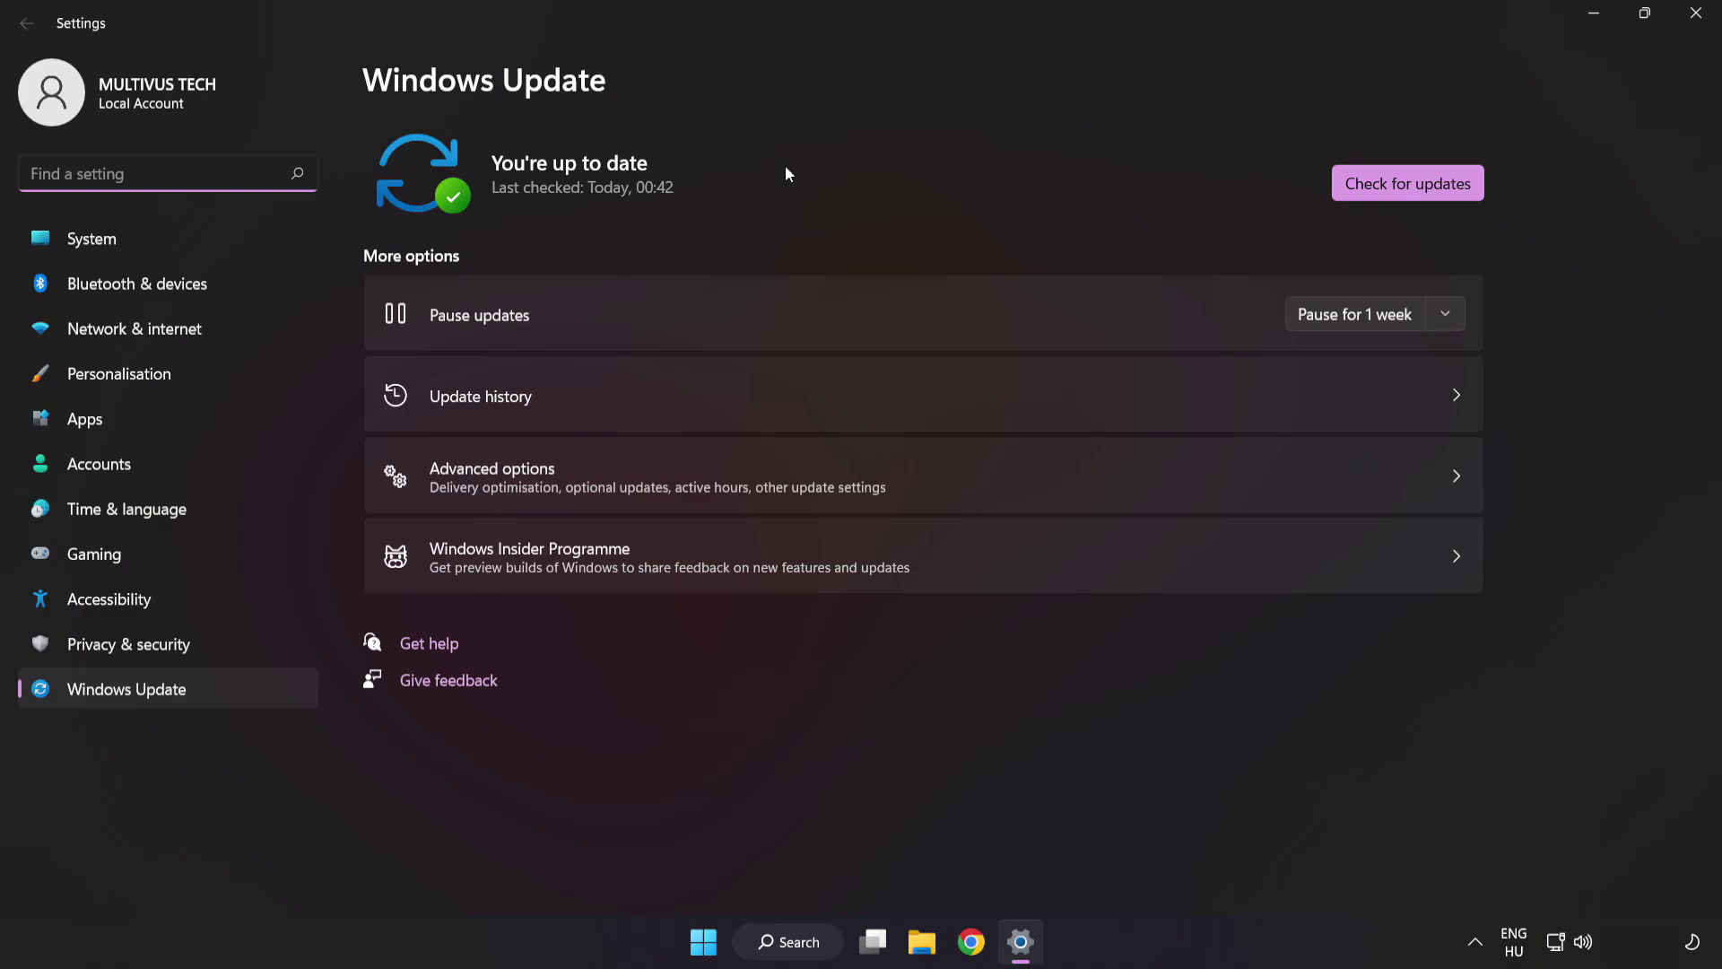
click(1401, 192)
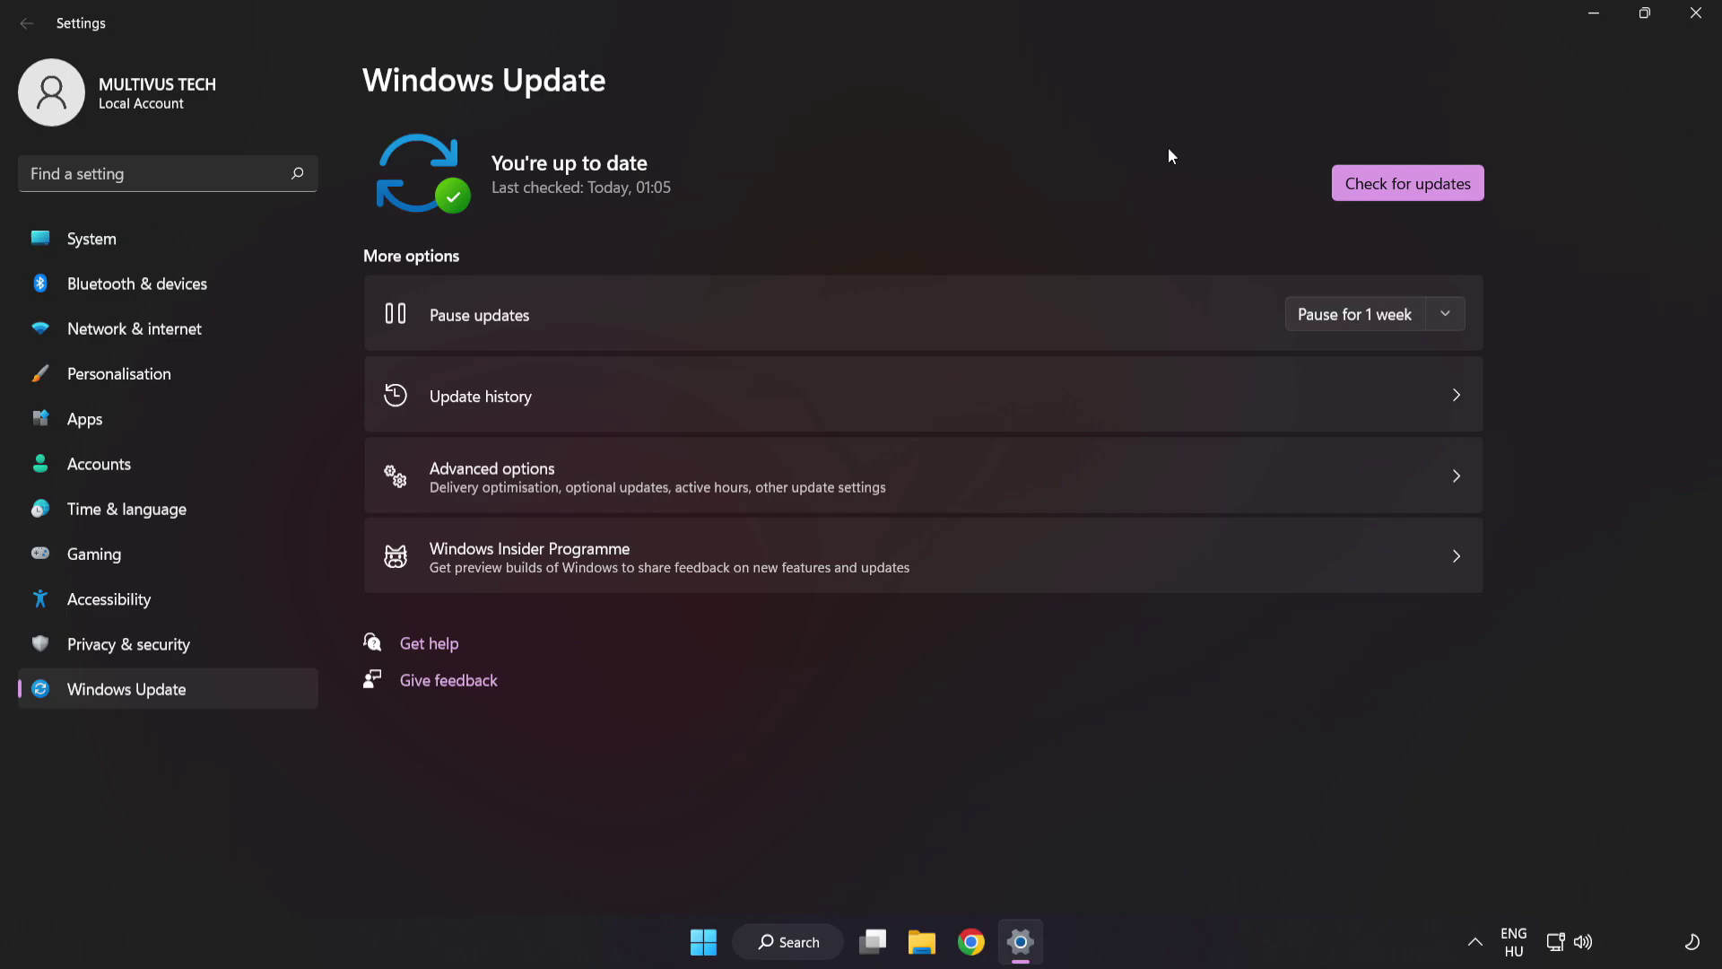
click(1693, 24)
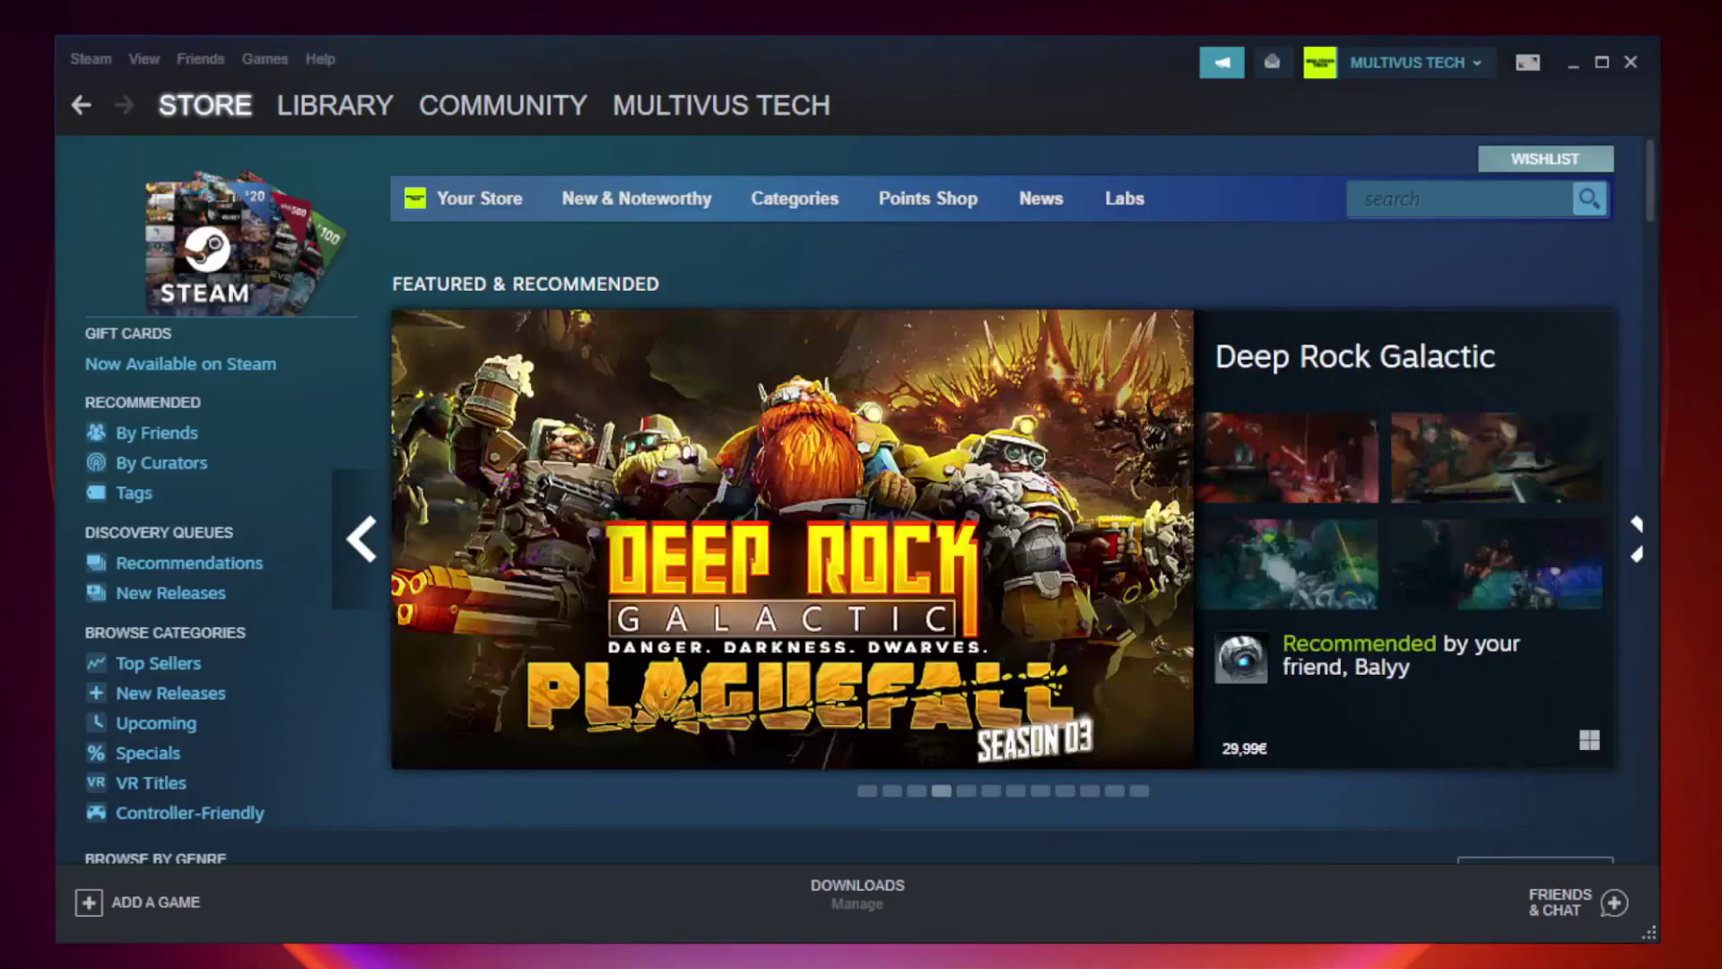
Switch Steam to the Library and open Unturned's Properties.
mouse_move(288, 112)
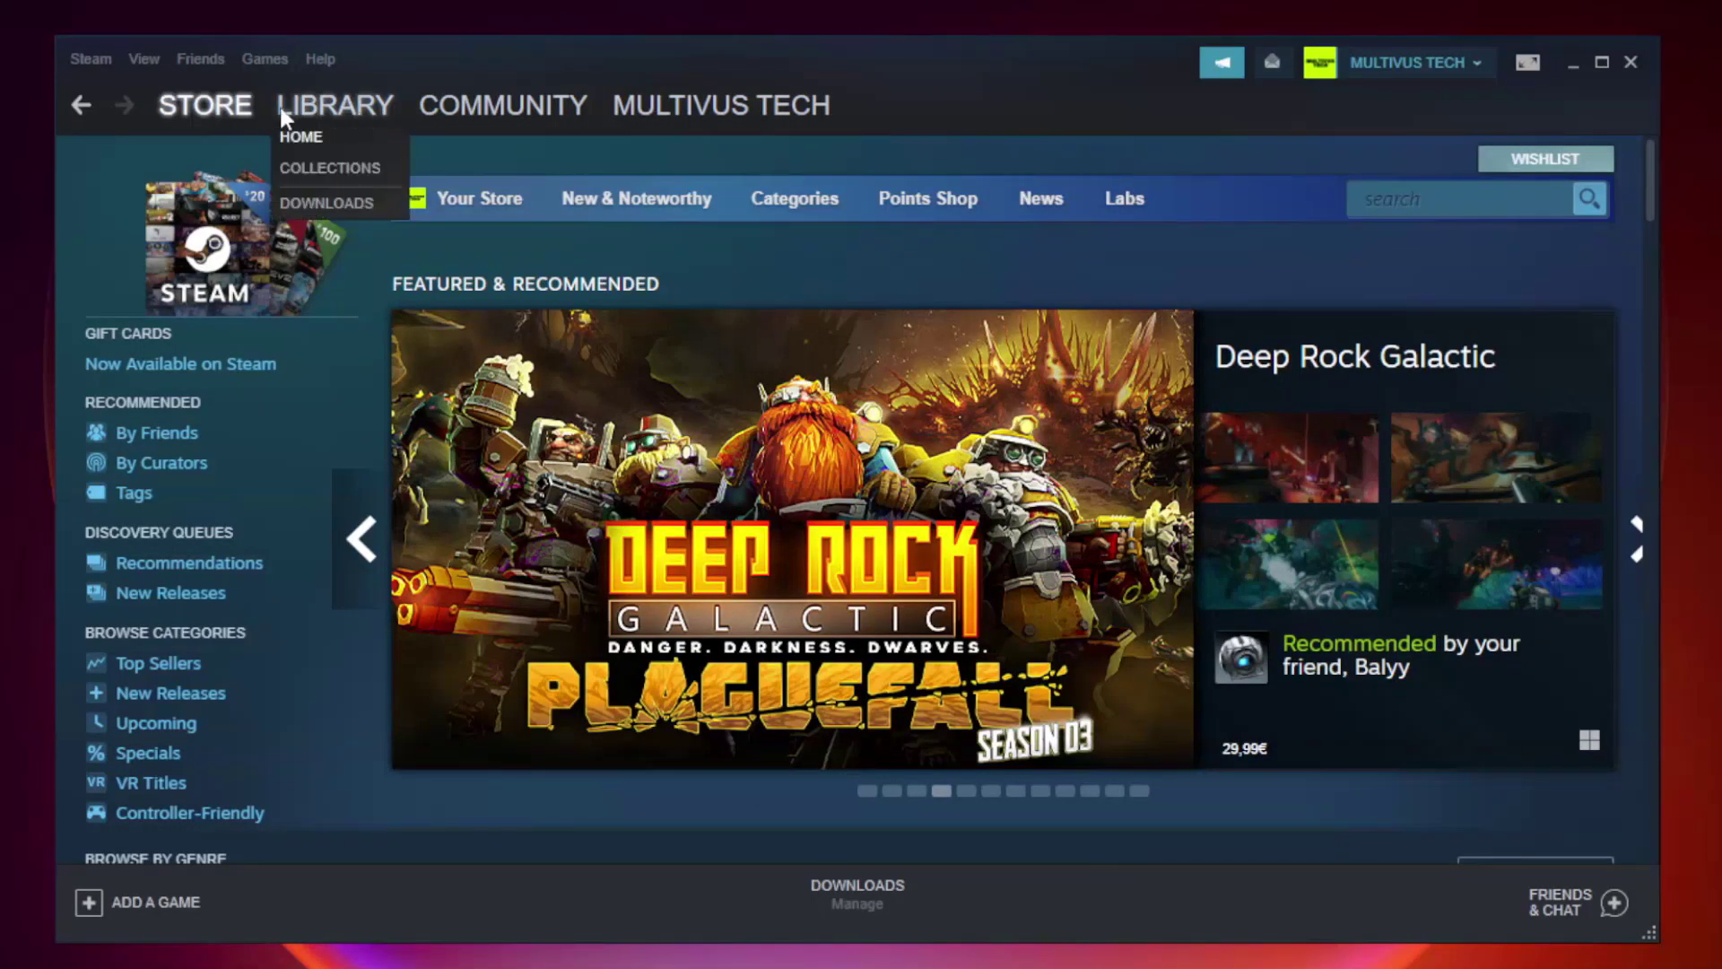
click(349, 115)
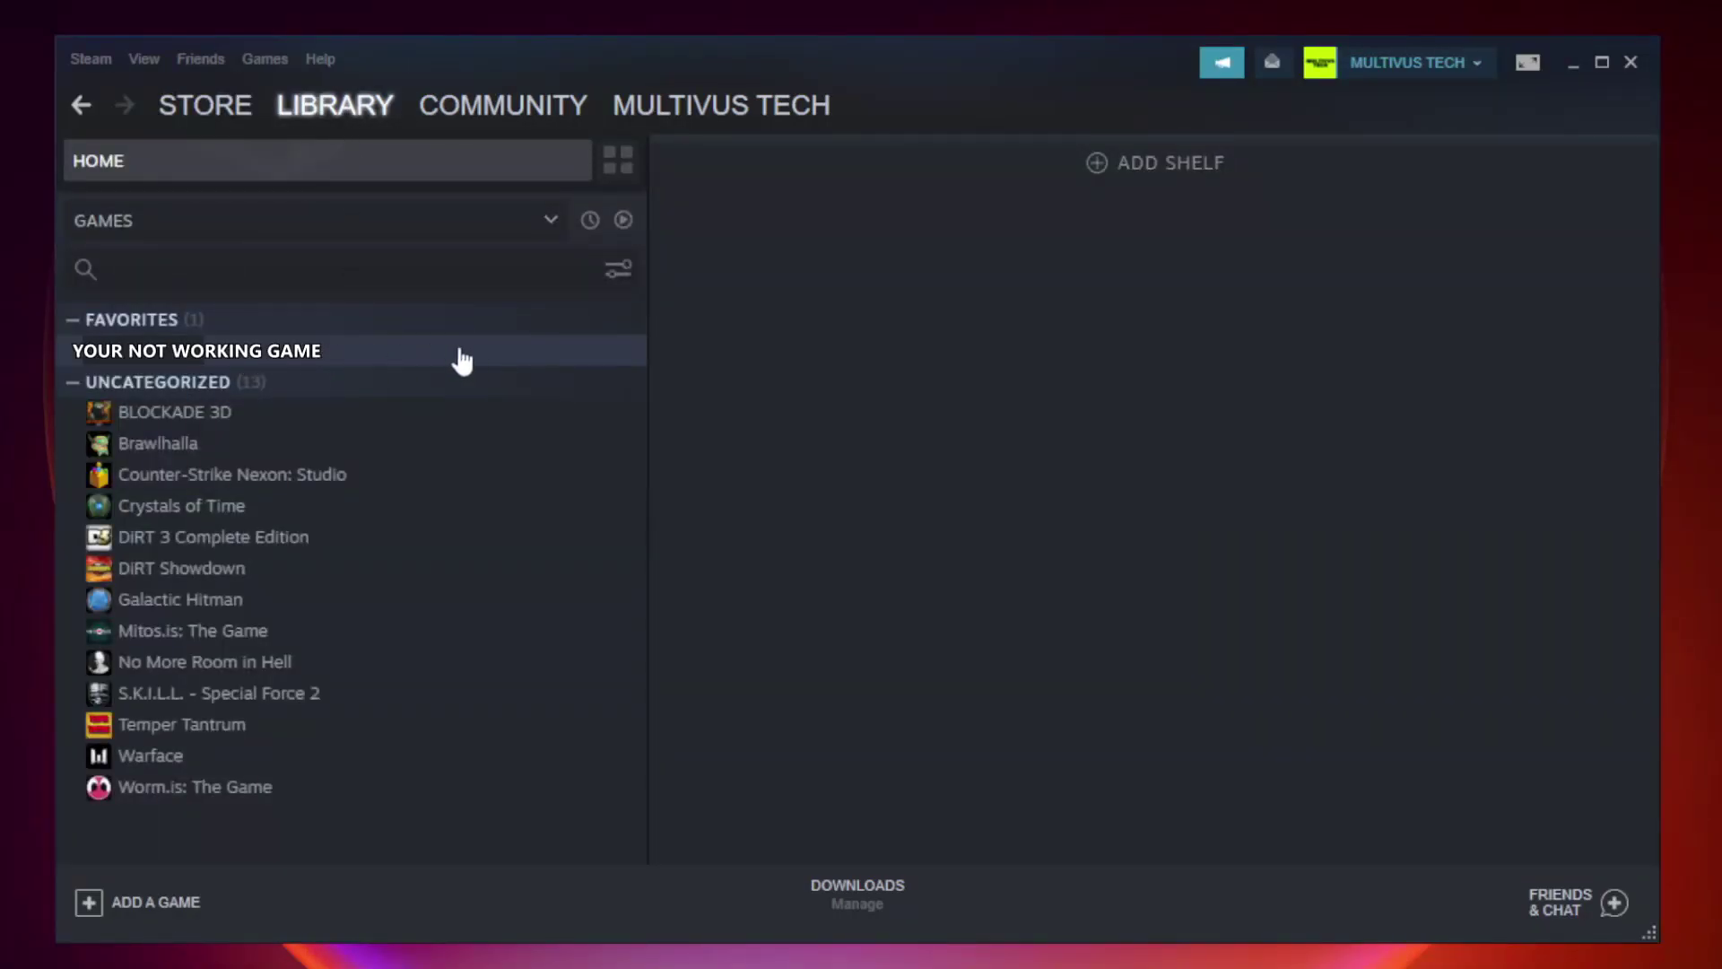
right_click(371, 358)
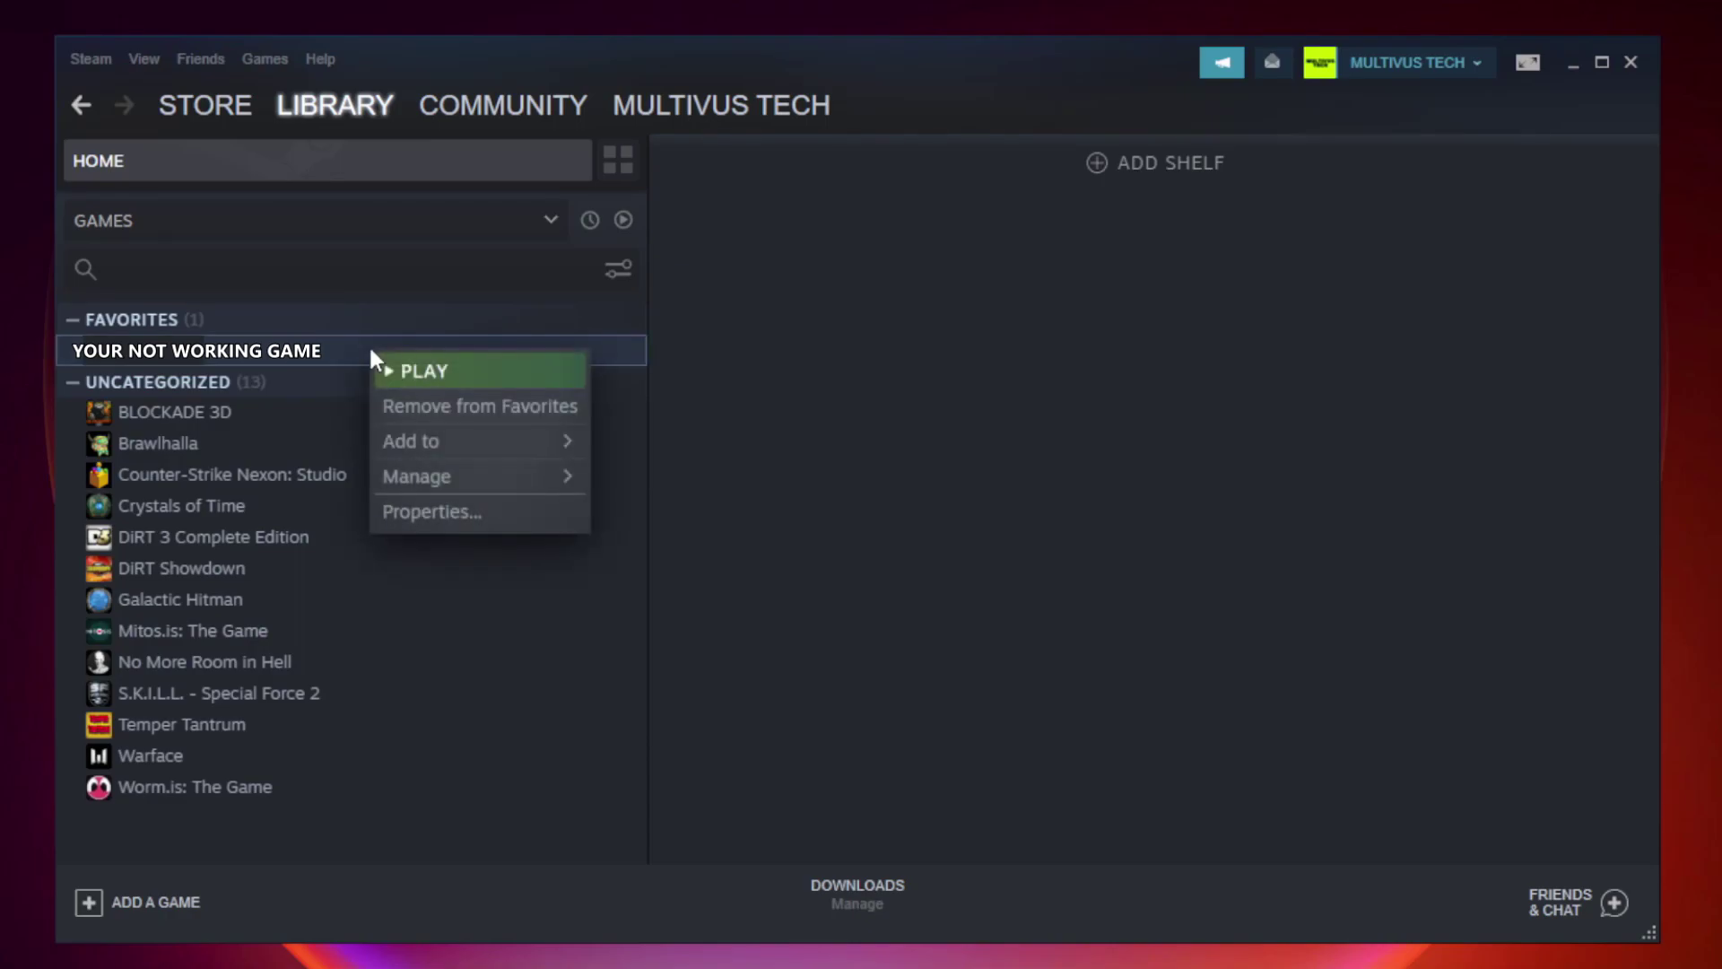
click(475, 509)
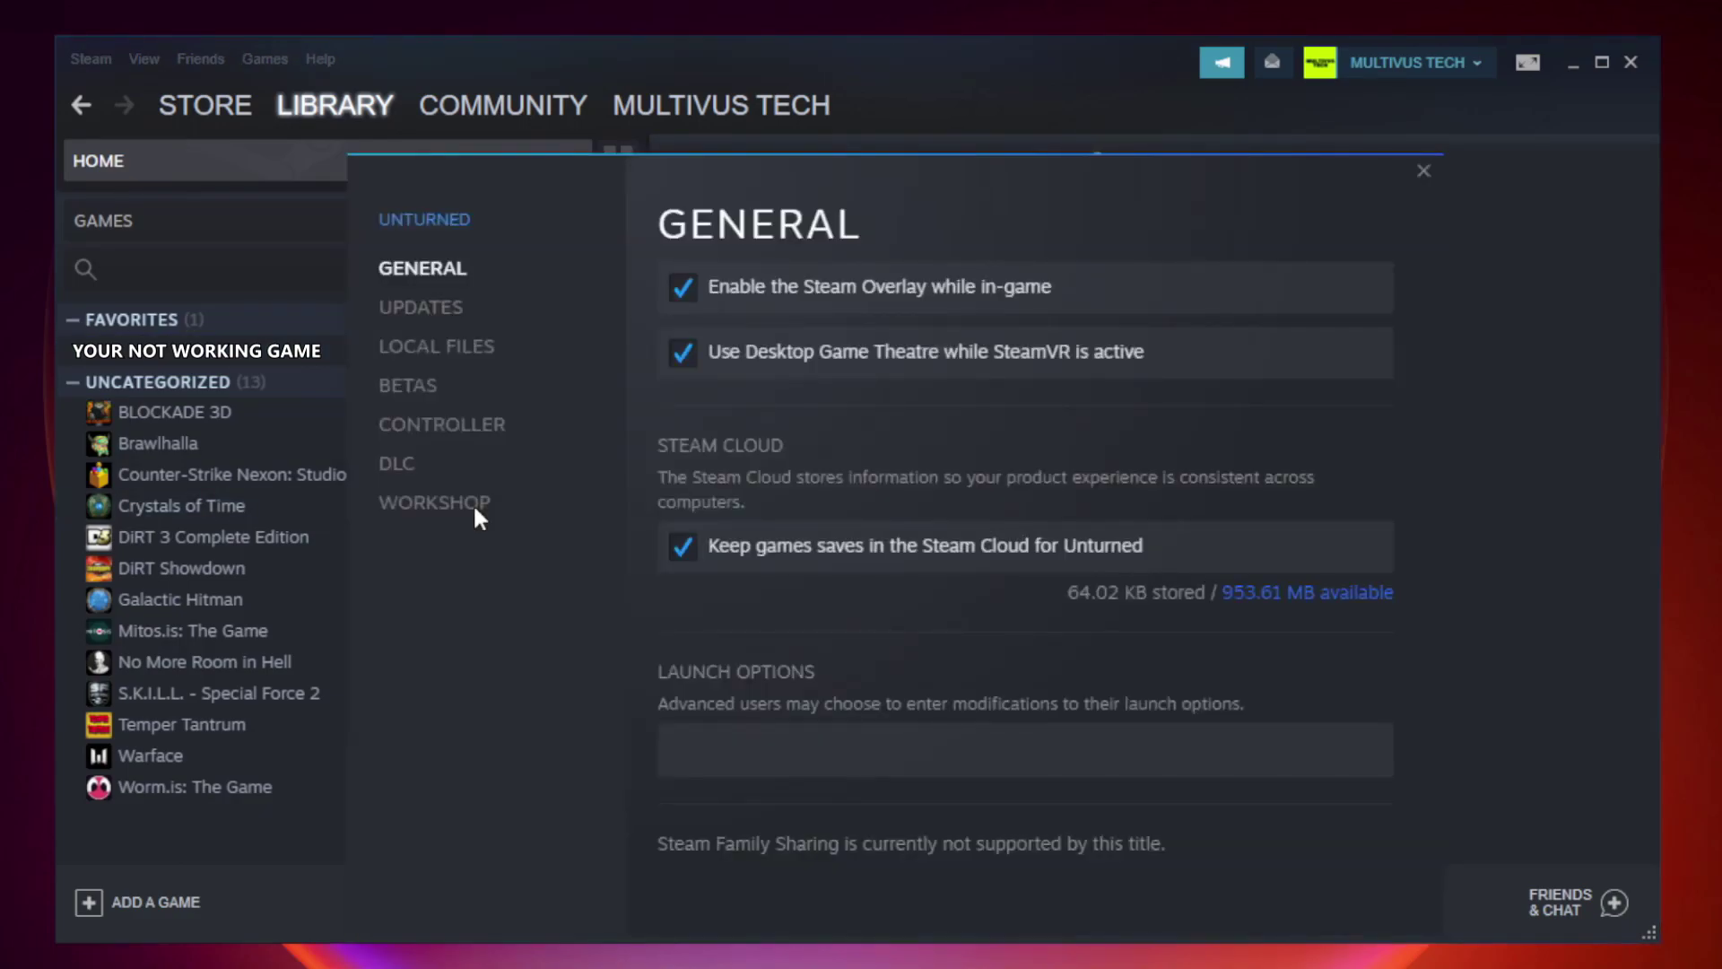
Verify integrity of Unturned's local files, with all 9192 files validated.
click(459, 362)
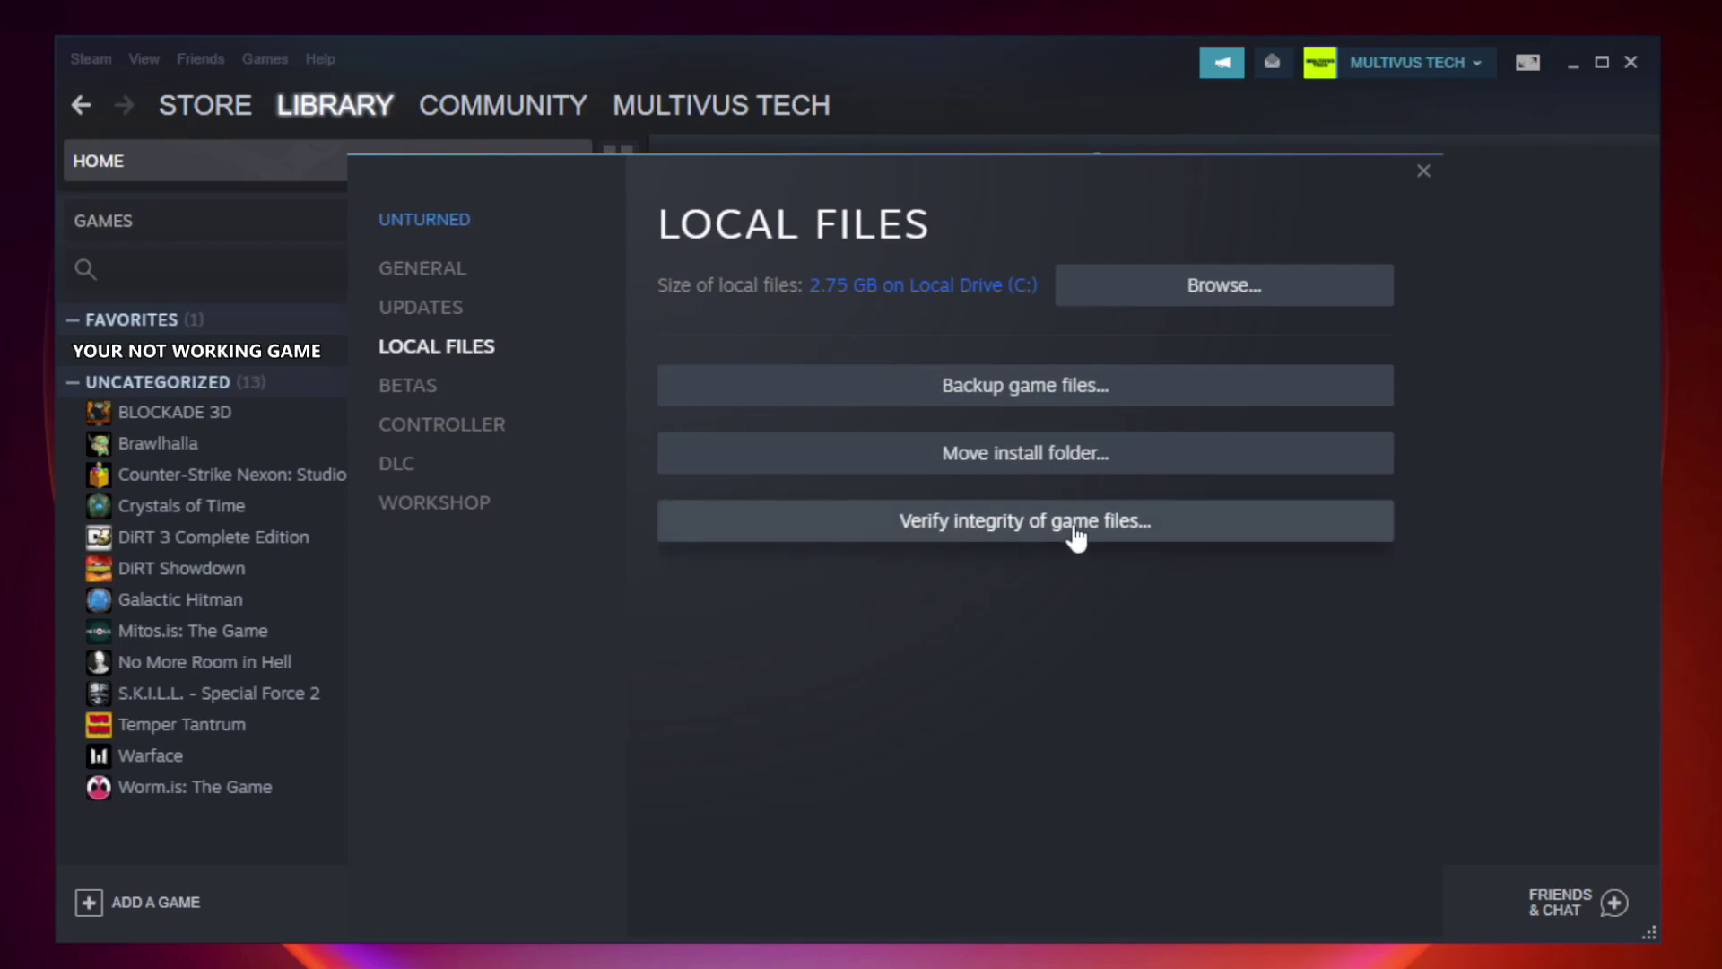
click(1042, 530)
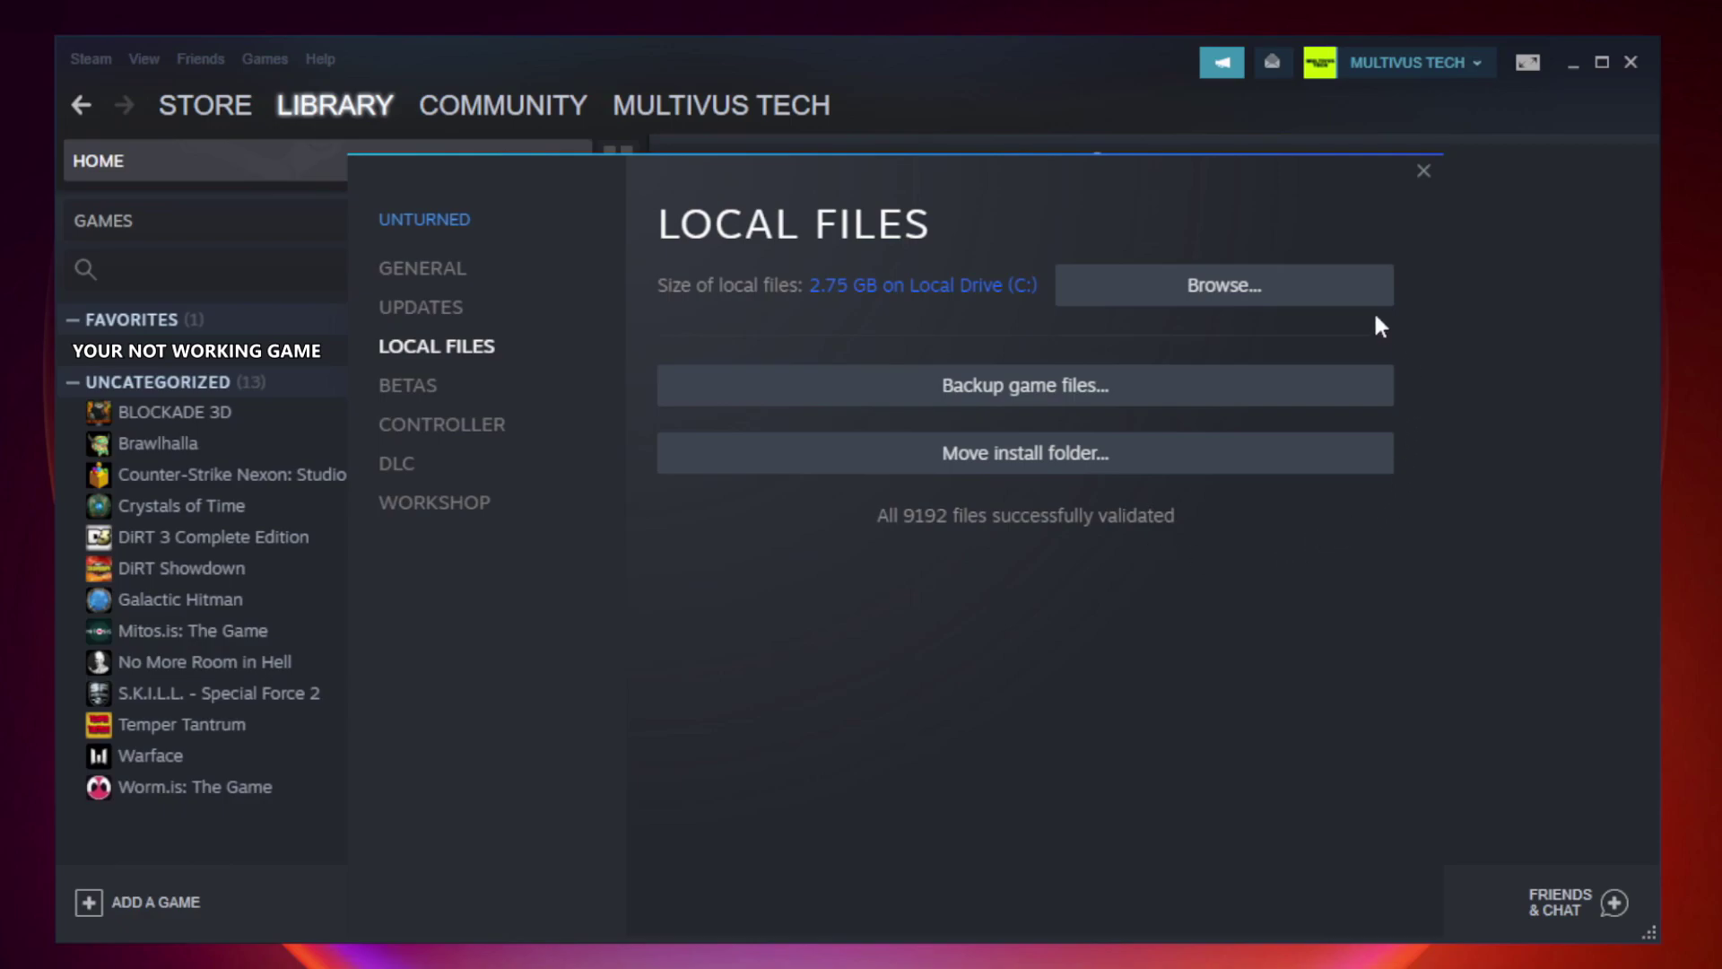
Browse Unturned's install folder and open the game shortcut's Properties dialog.
click(1231, 305)
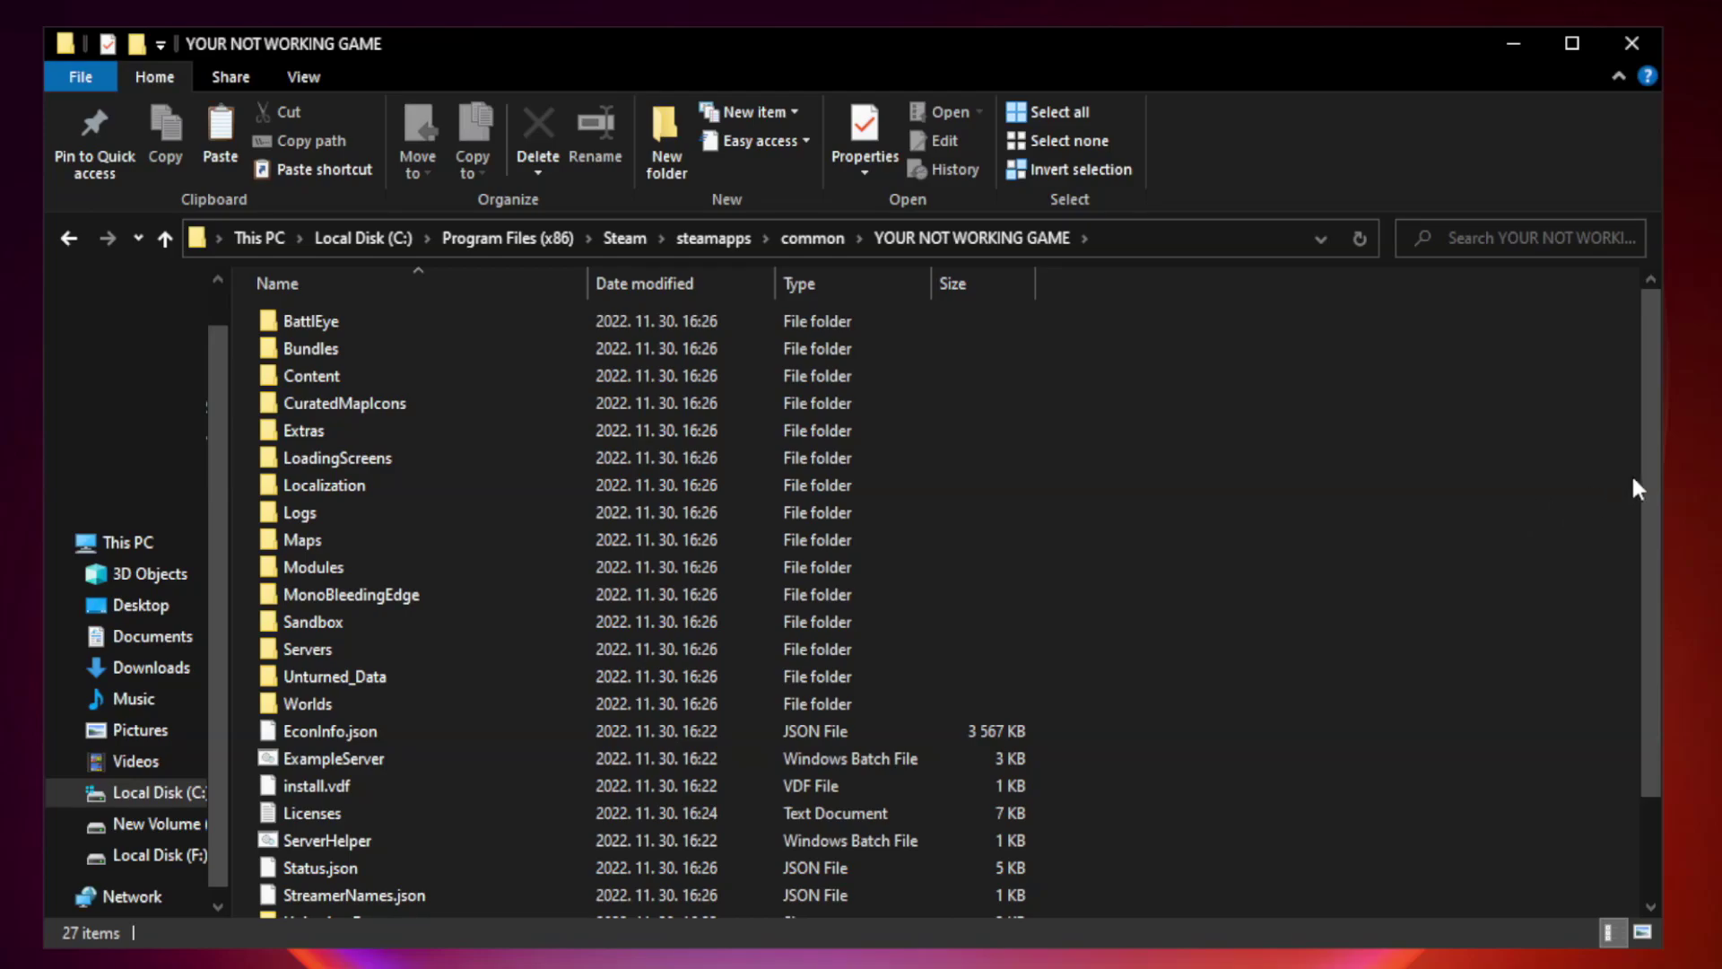
drag(1652, 470, 1654, 617)
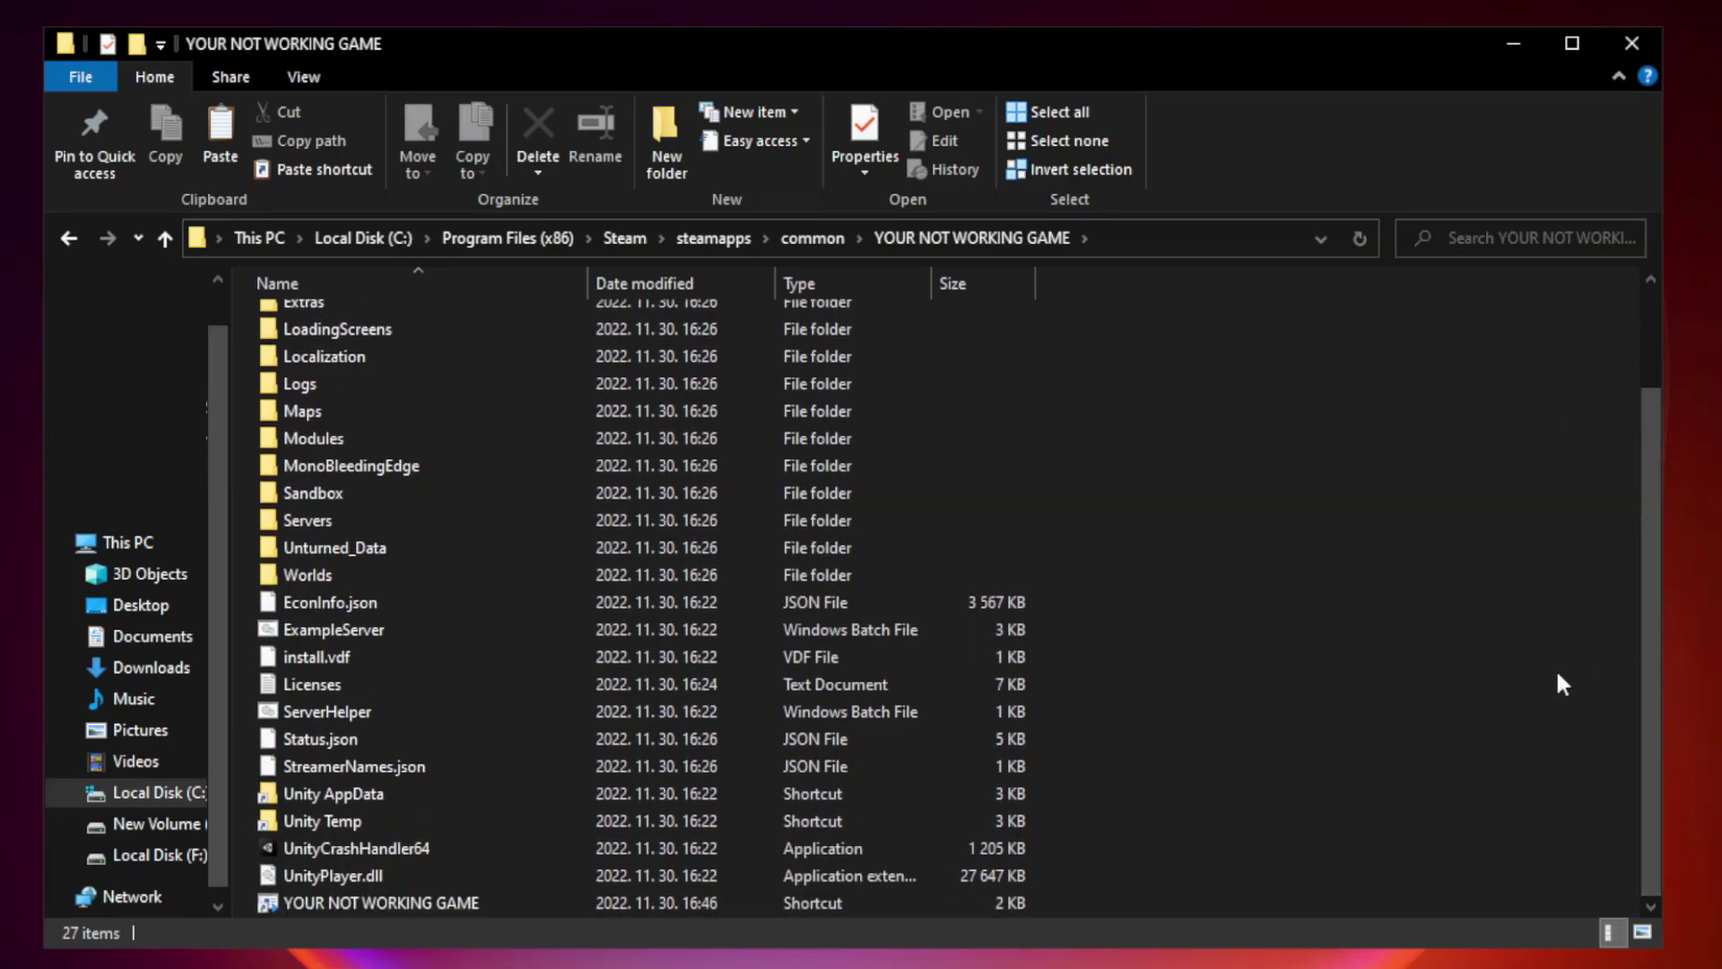
click(684, 901)
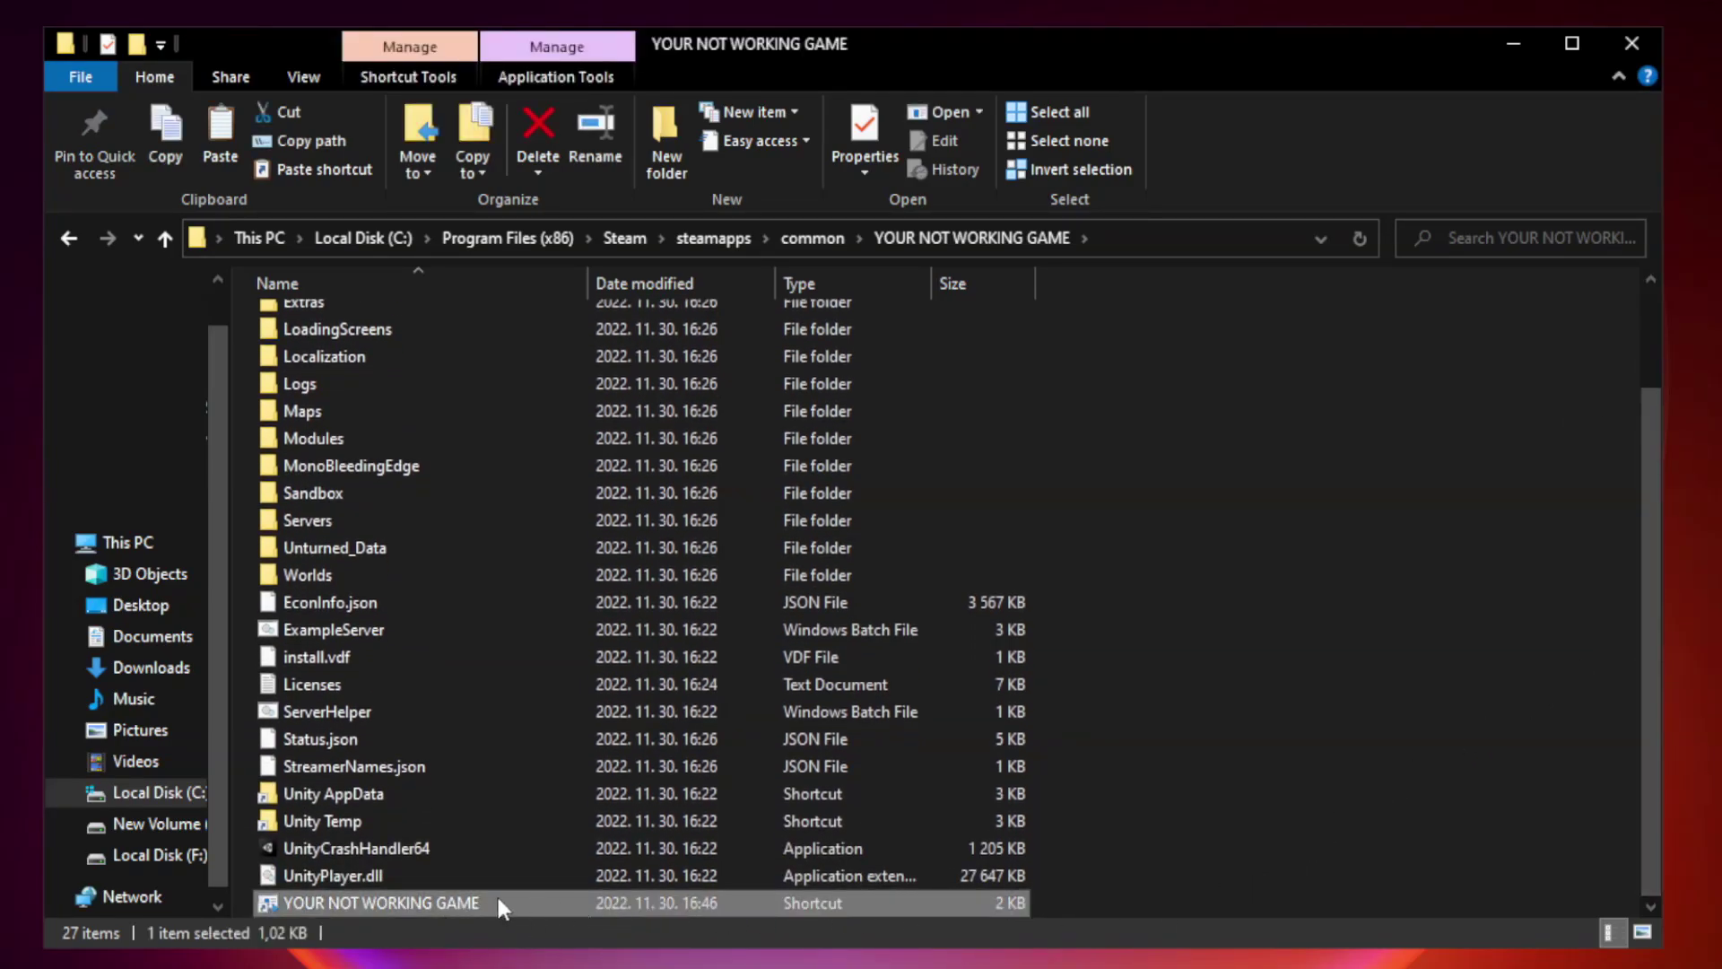
right_click(584, 903)
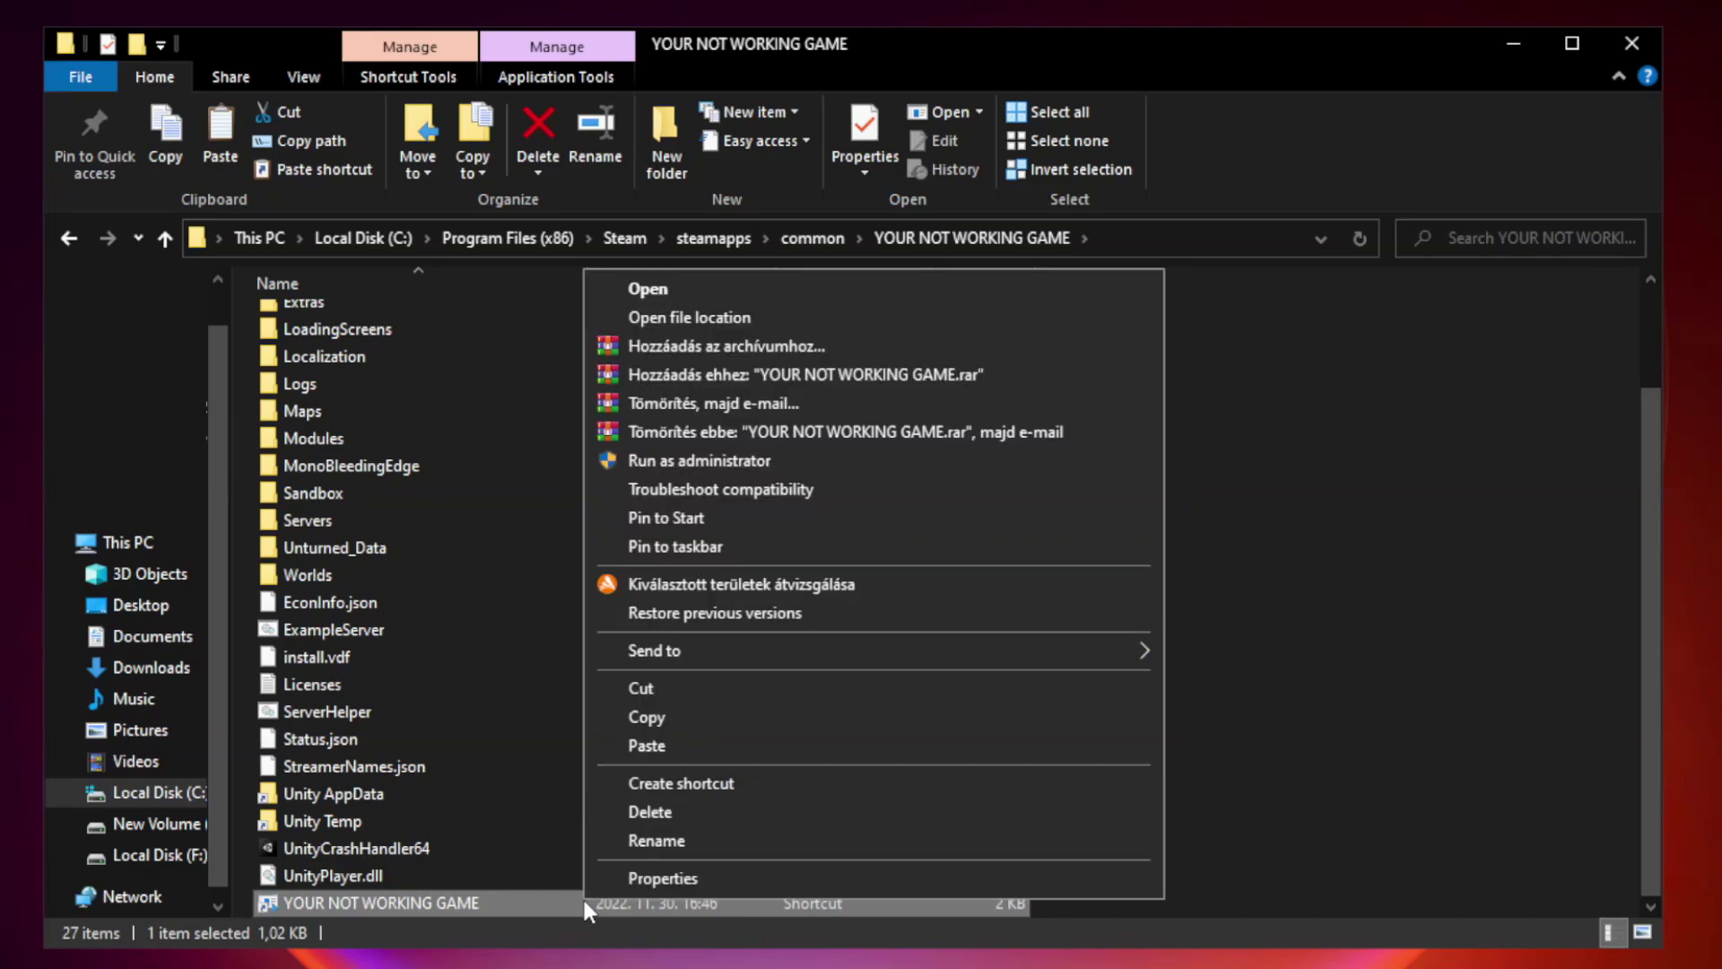
click(868, 879)
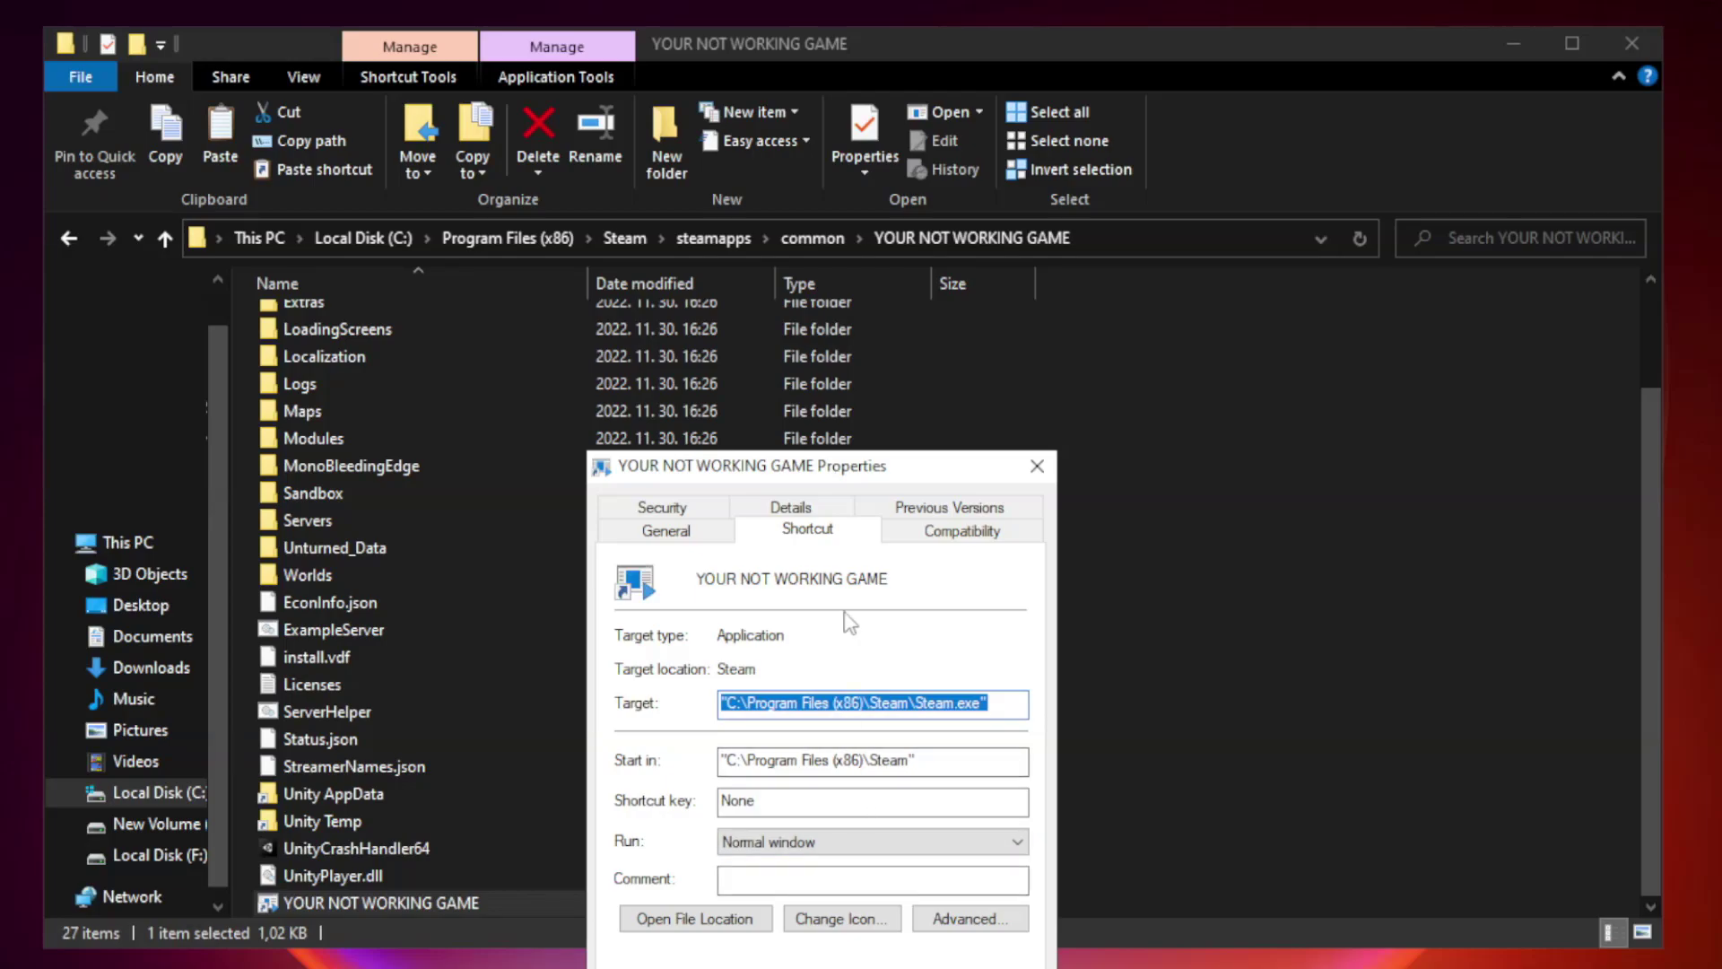
drag(853, 474, 854, 193)
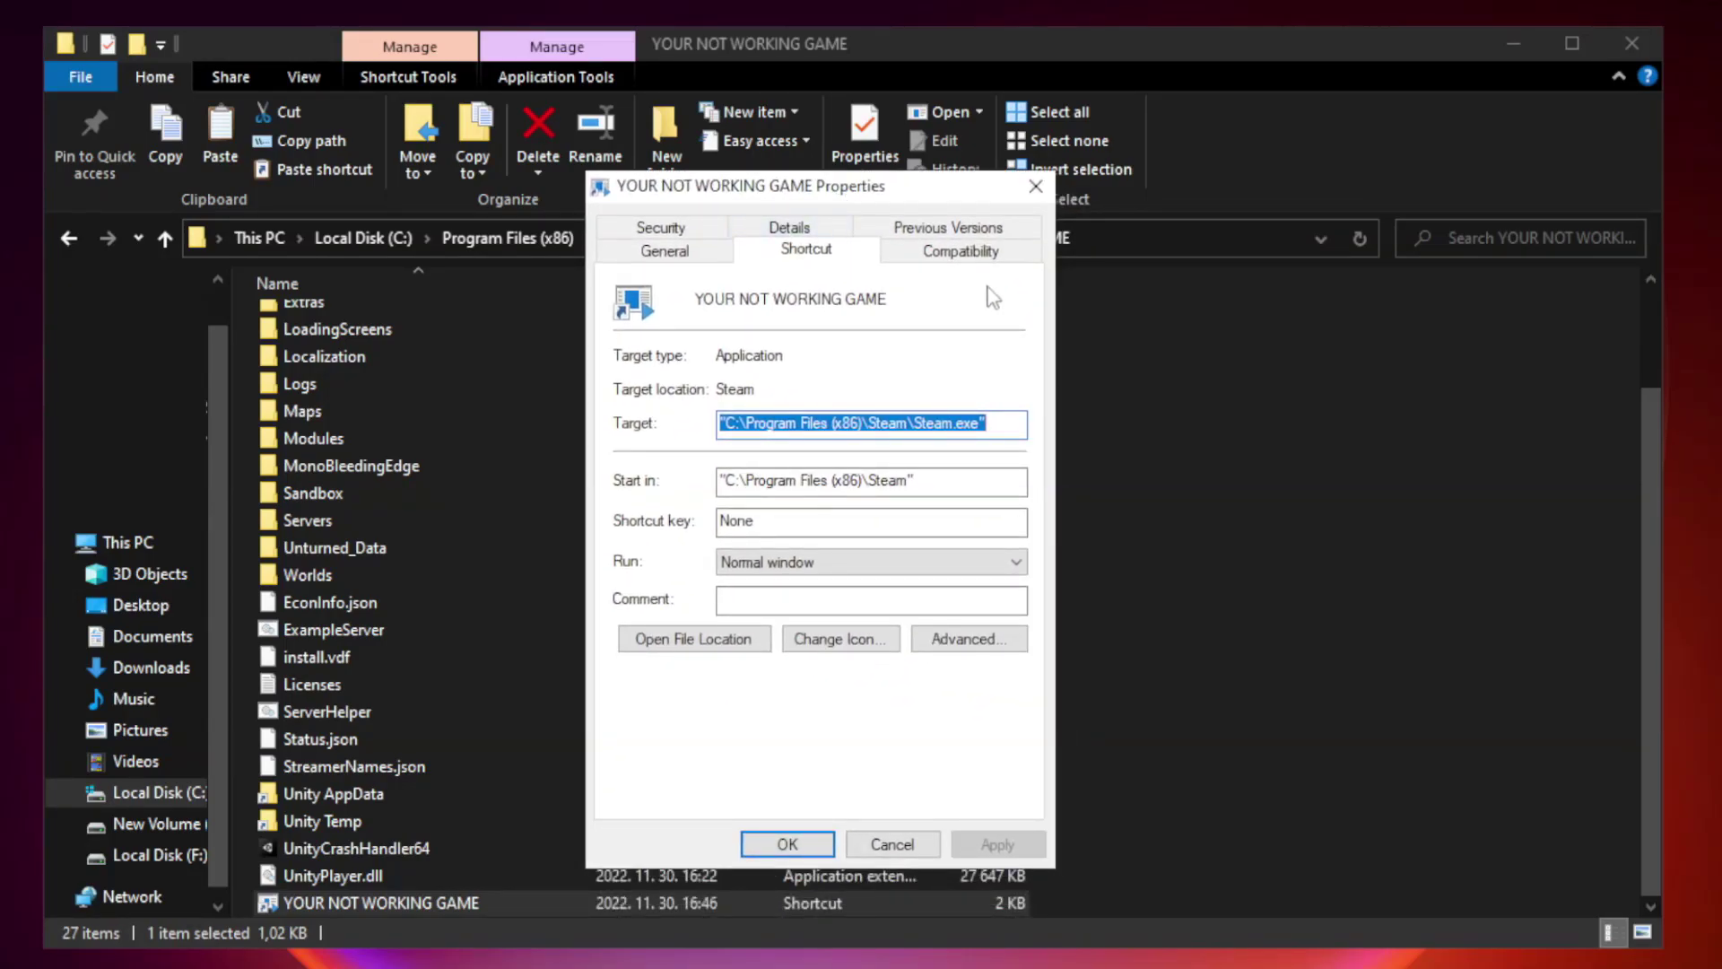
Set the shortcut to Windows 8 compatibility mode, no fullscreen optimizations, run as administrator.
click(958, 253)
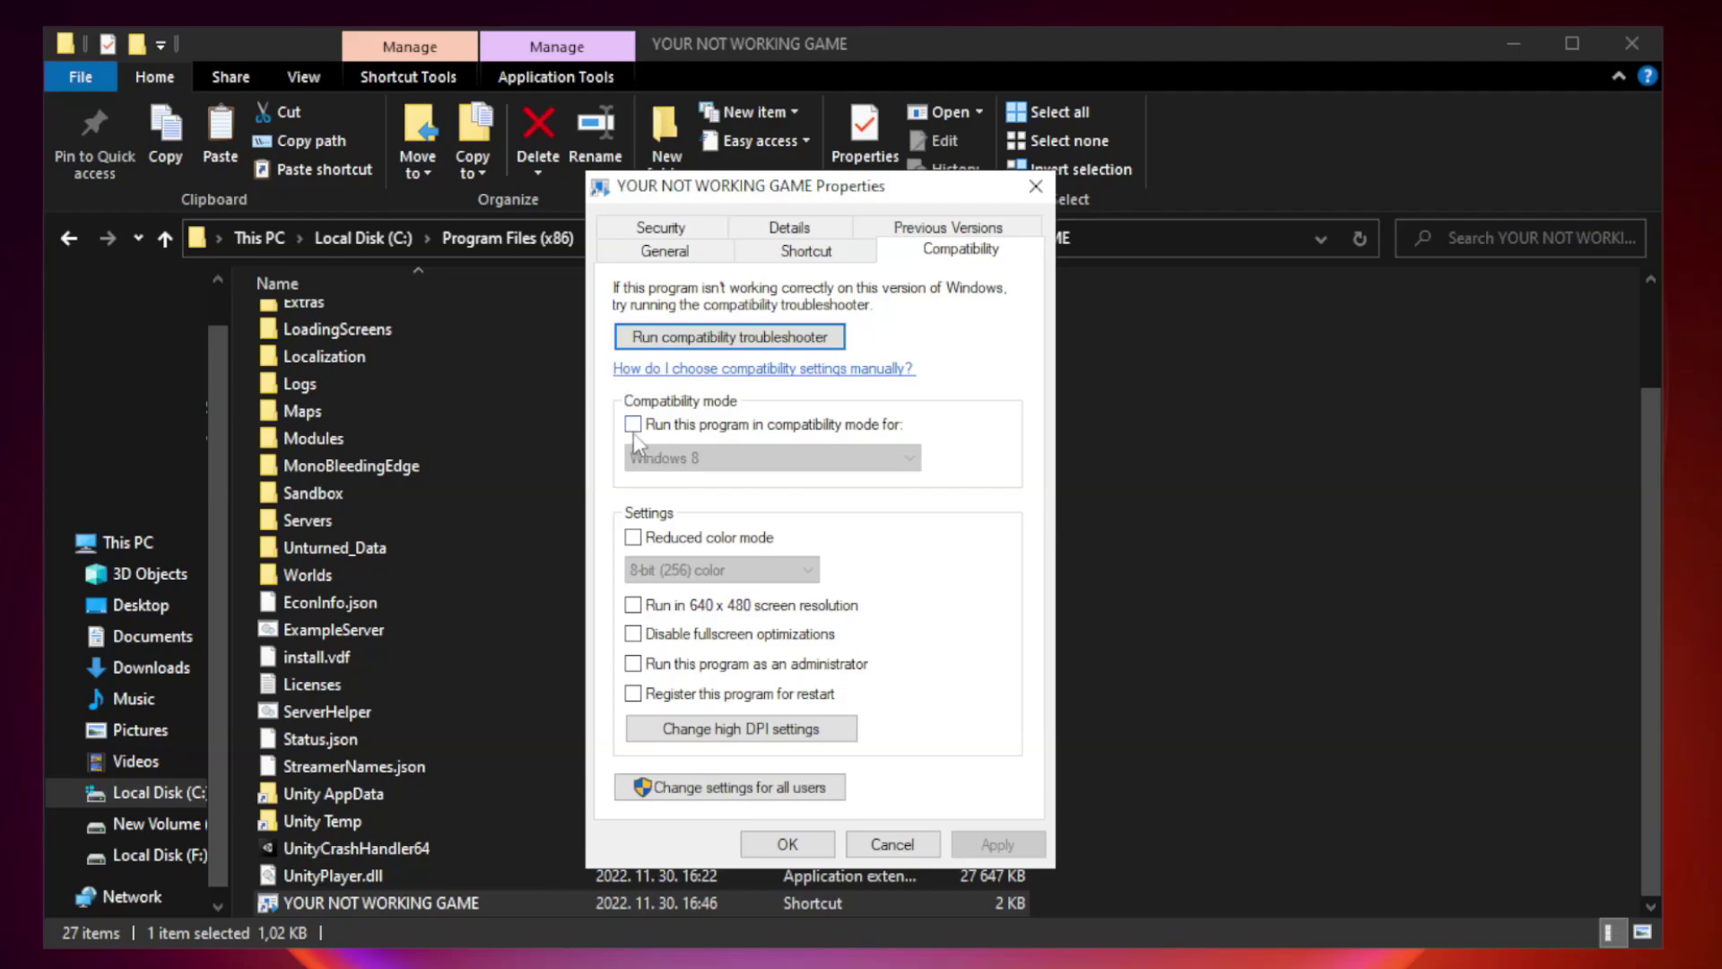
click(684, 426)
click(771, 459)
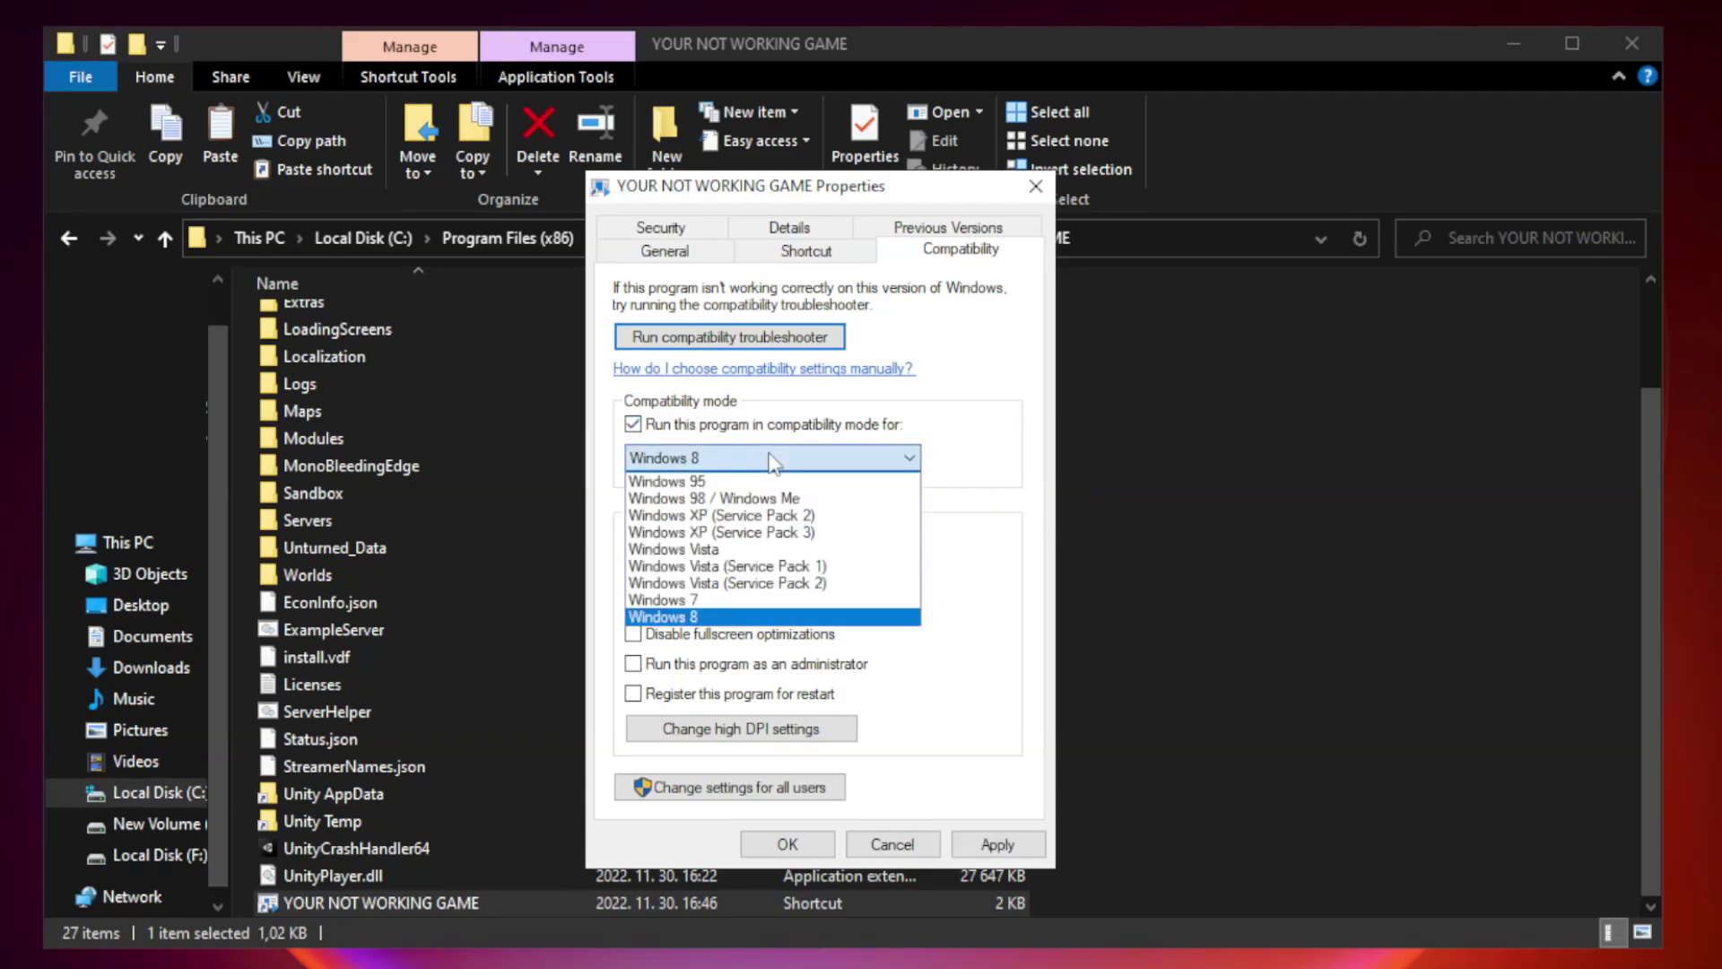
click(728, 618)
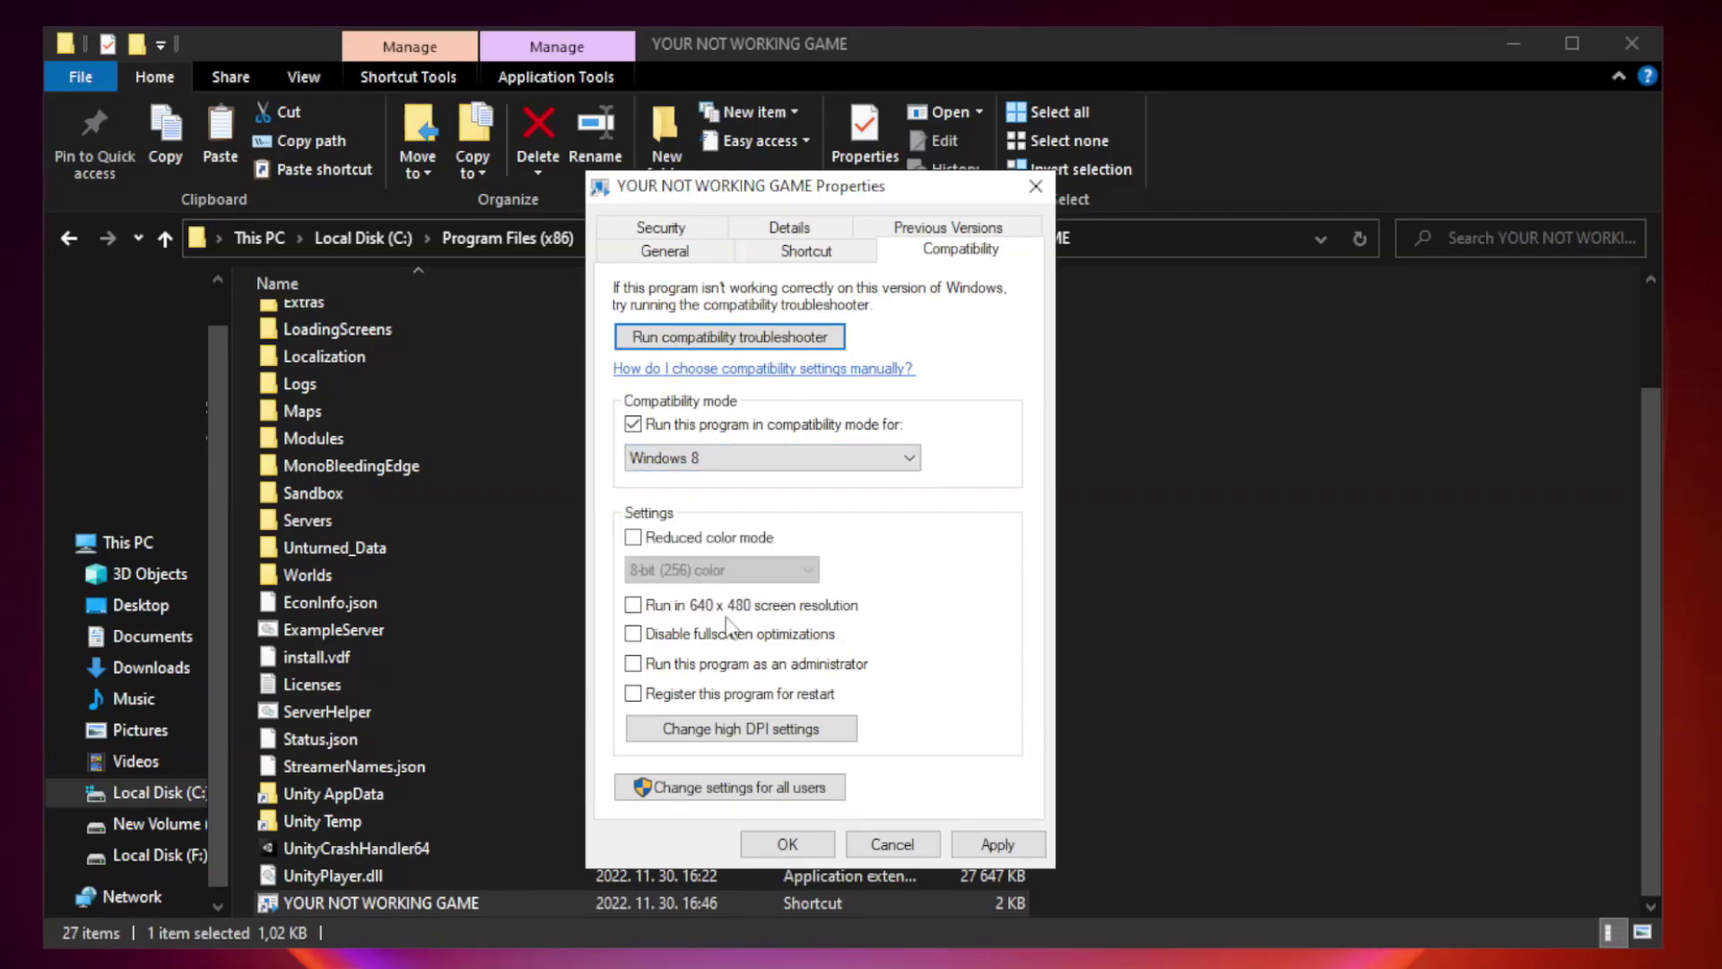
click(673, 639)
click(679, 675)
click(996, 848)
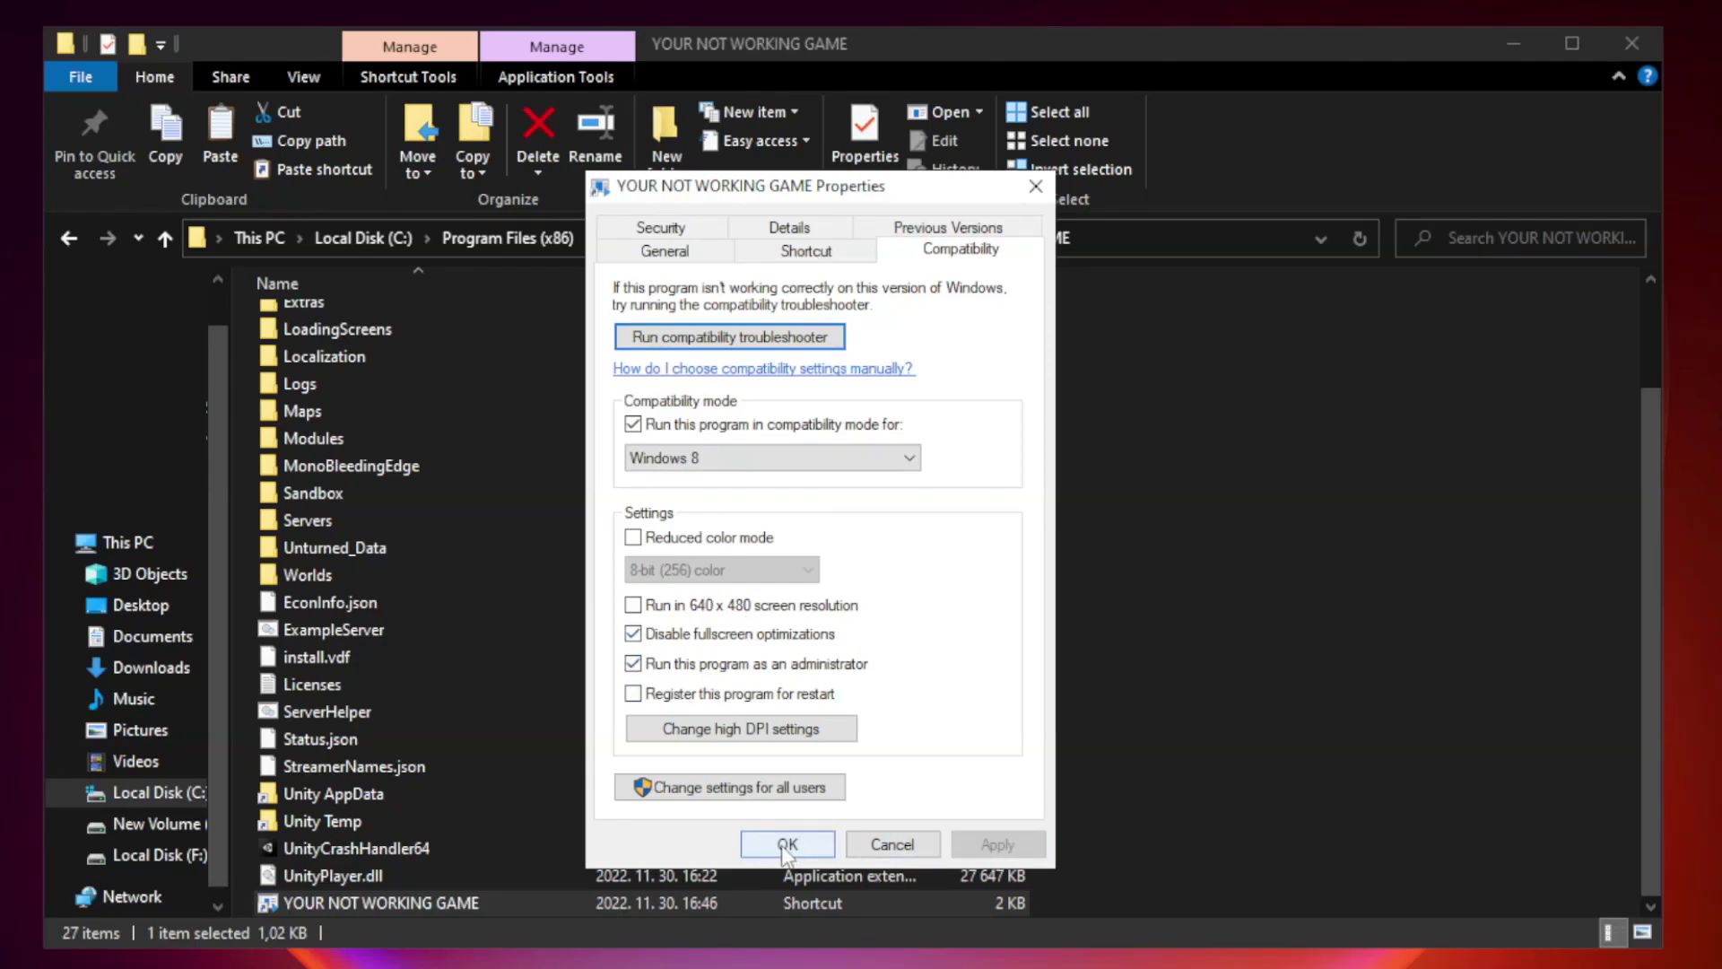
click(787, 845)
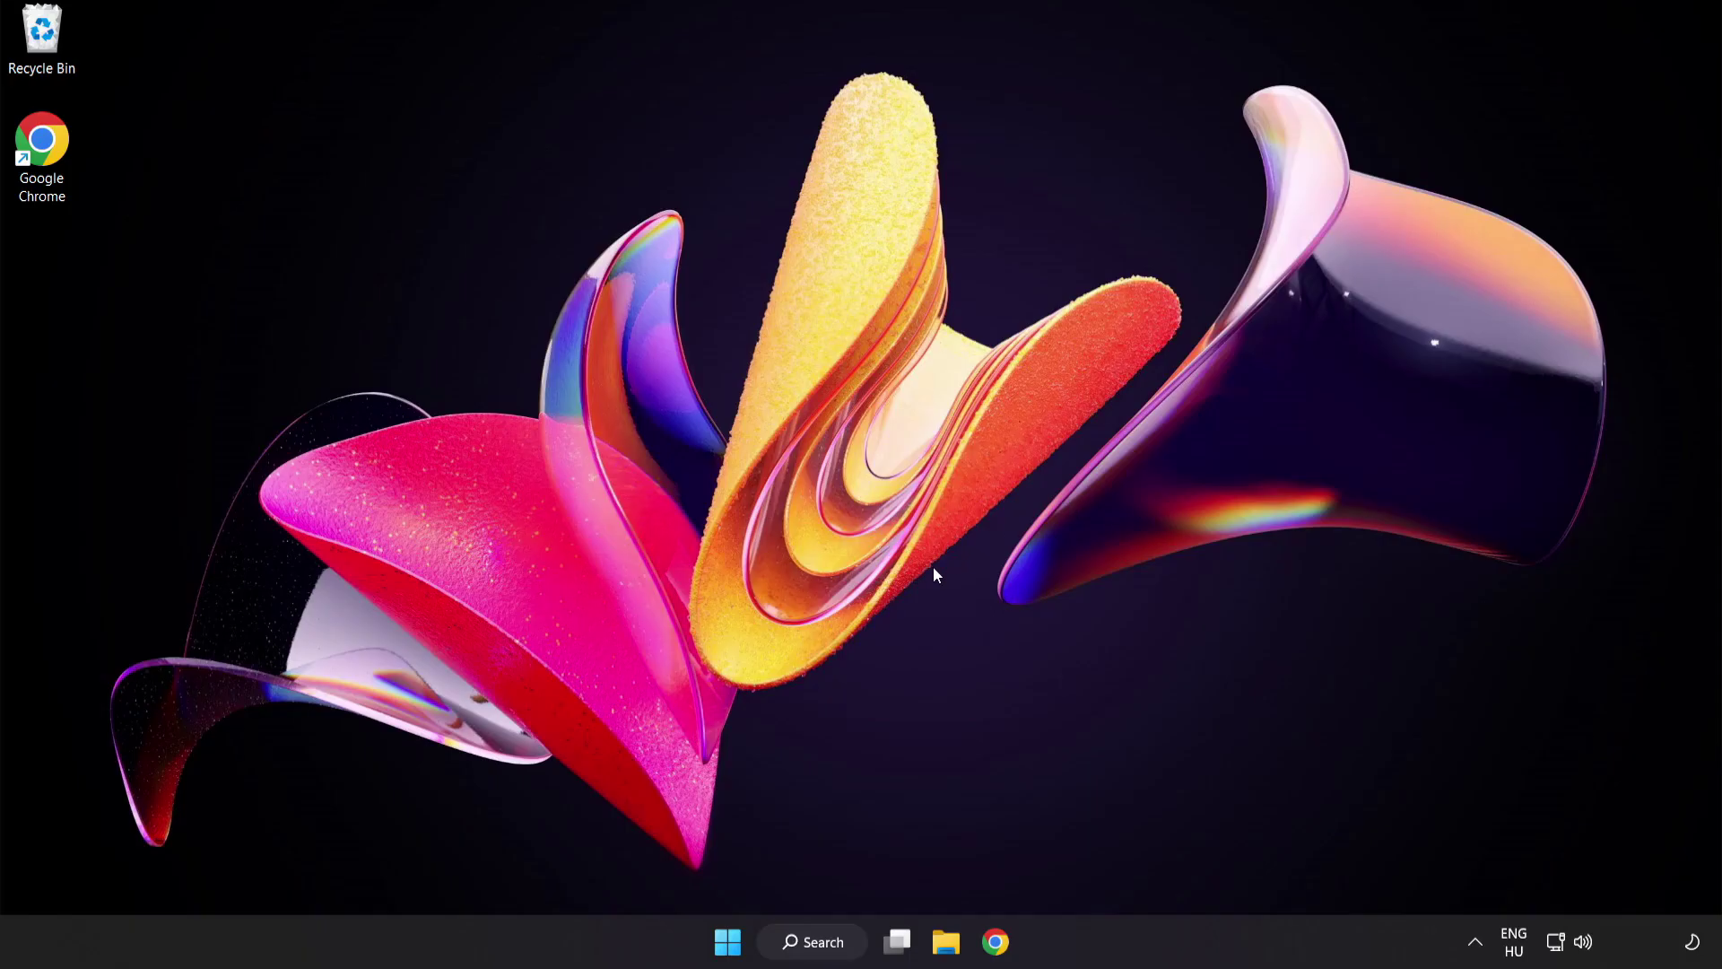
Open Task Manager on its Startup apps list.
right_click(734, 947)
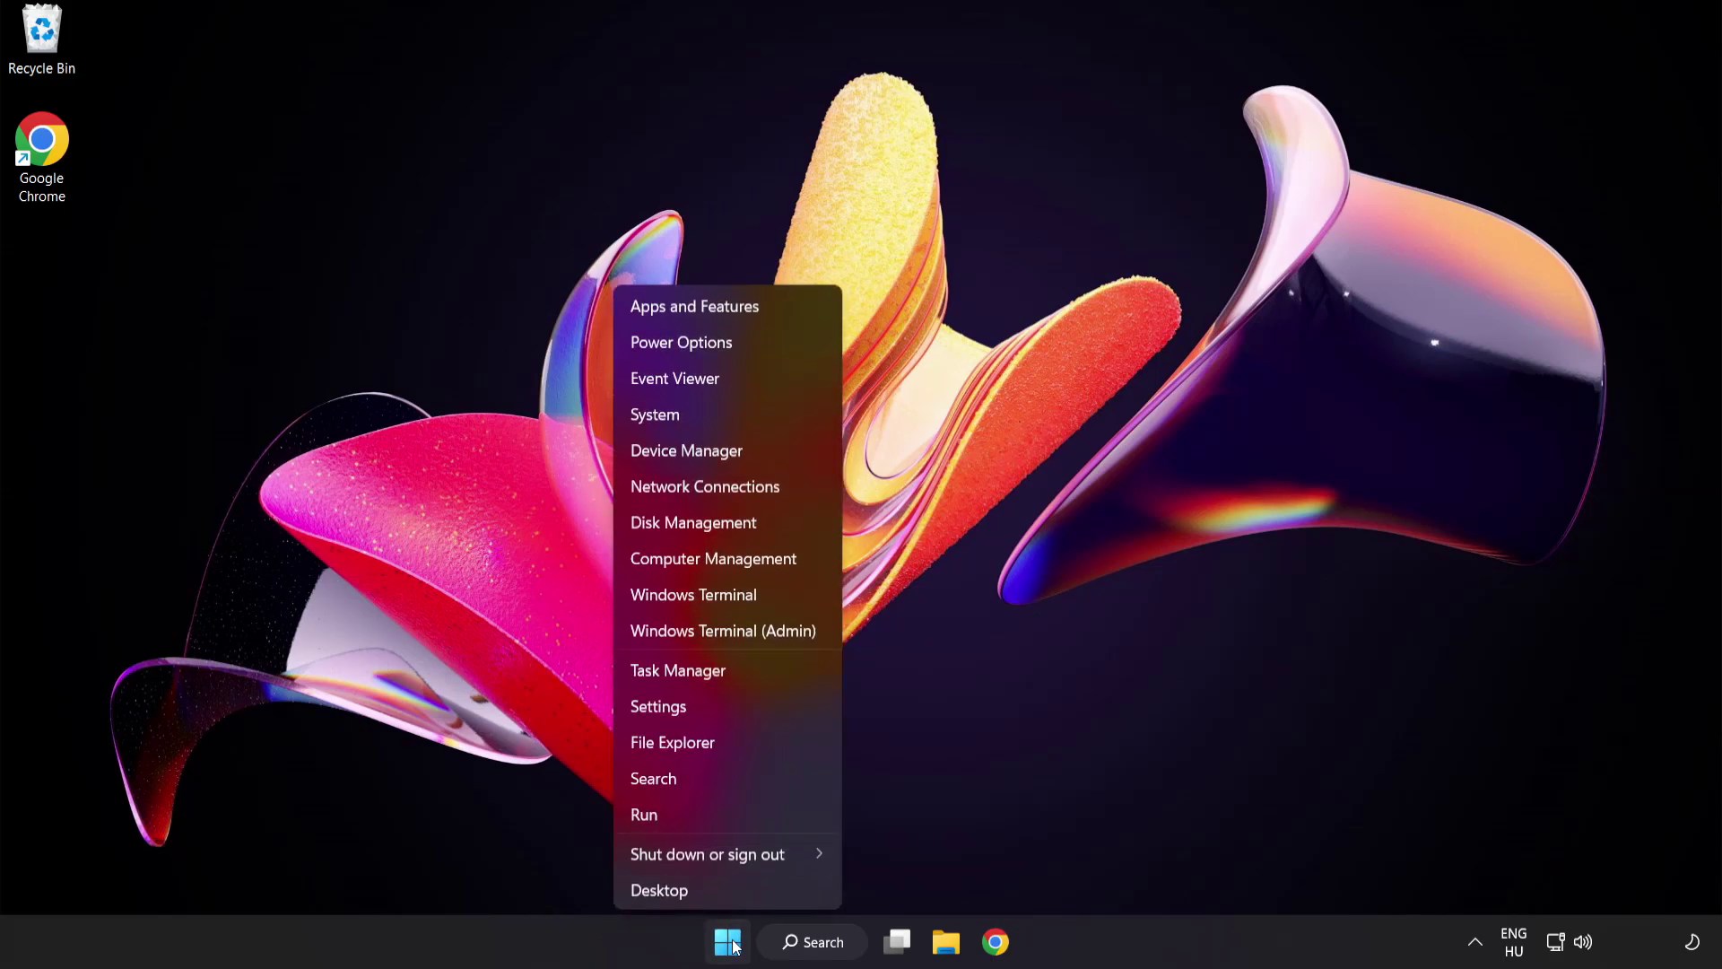
click(744, 671)
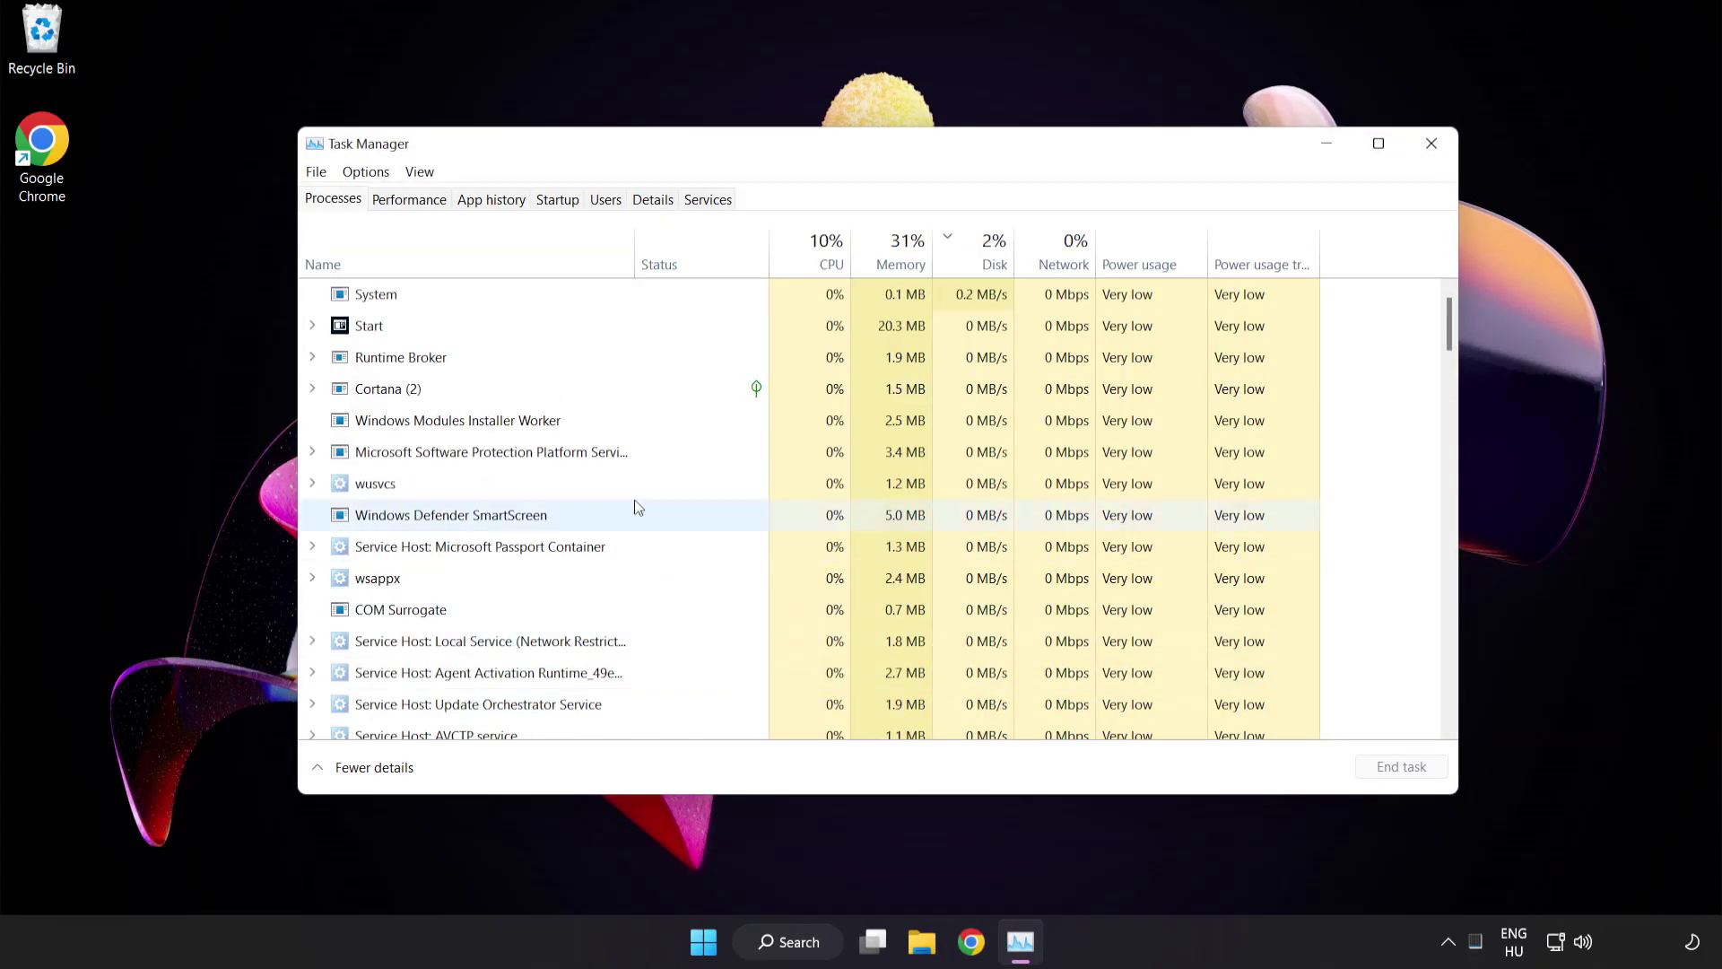
click(568, 203)
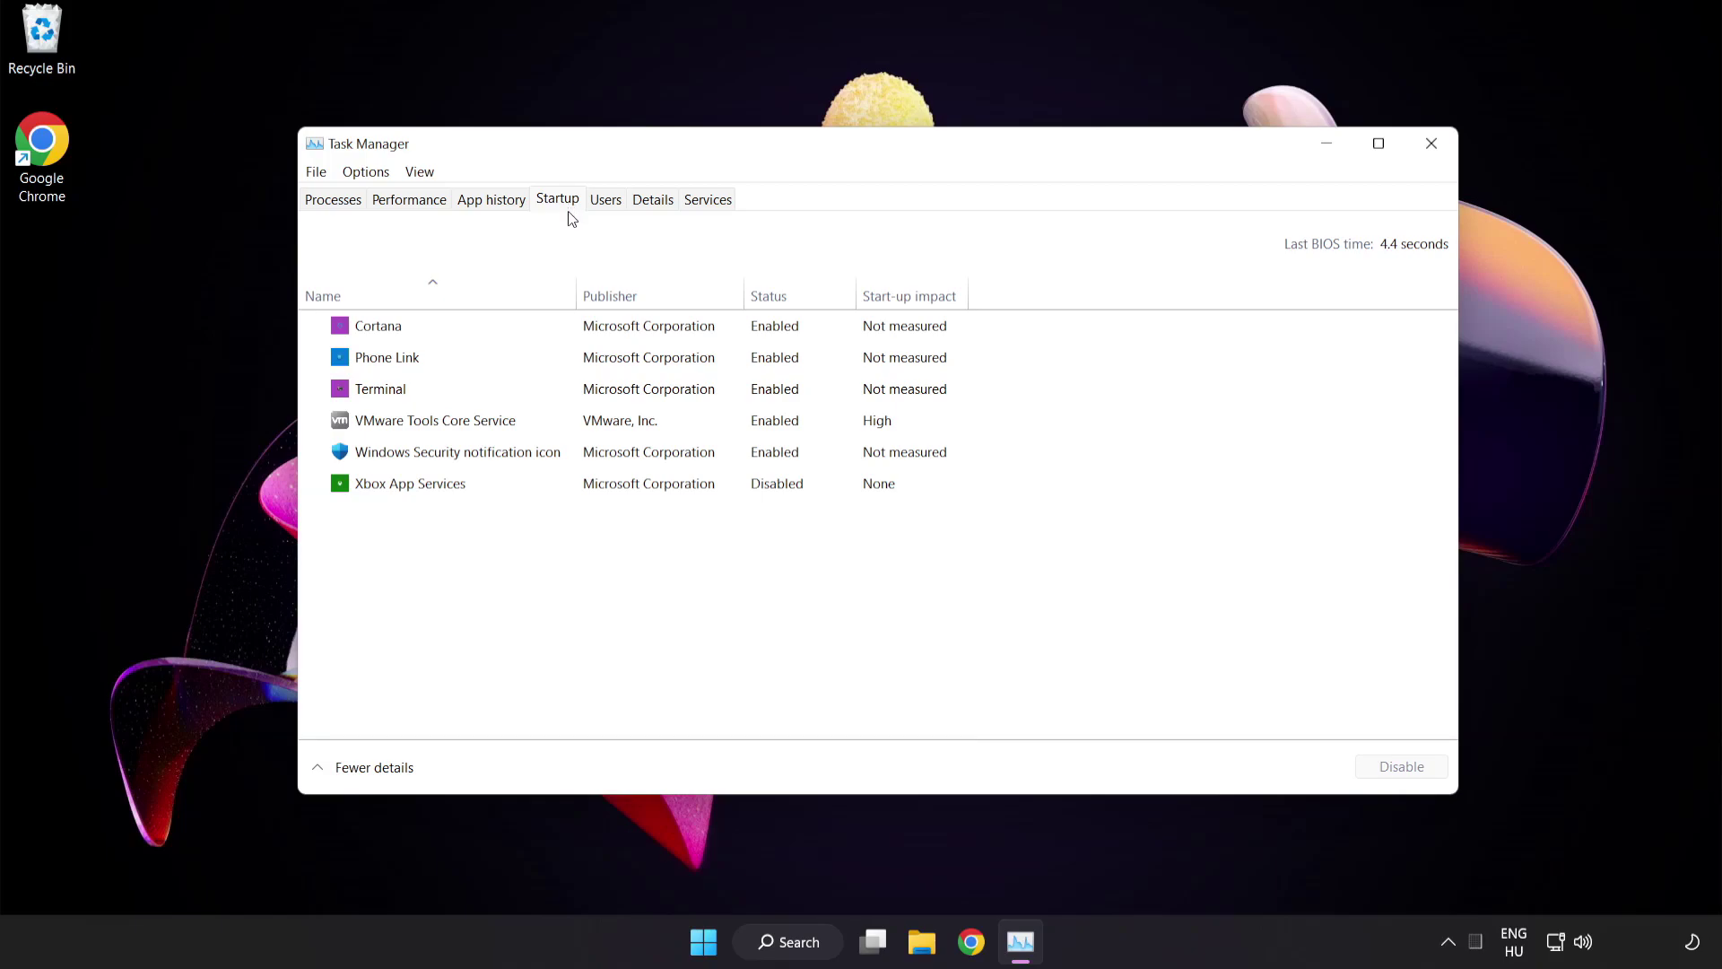
Disable Cortana, Phone Link, Terminal and Windows Security notification icon at startup.
click(569, 336)
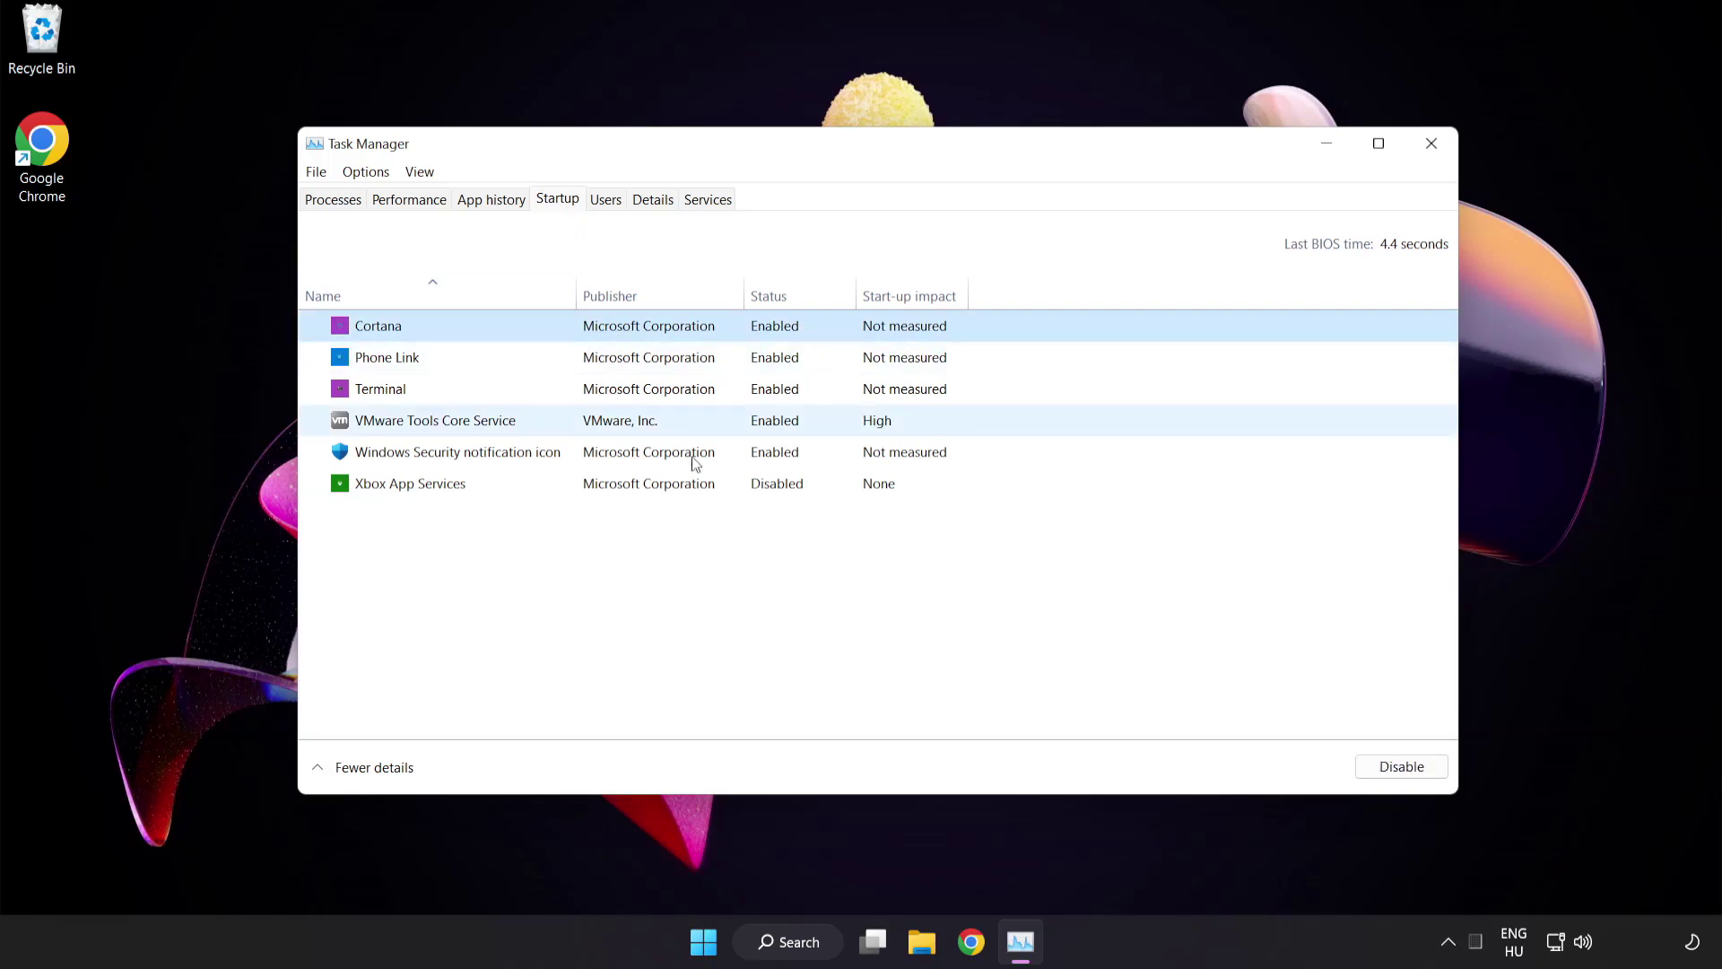
click(1402, 767)
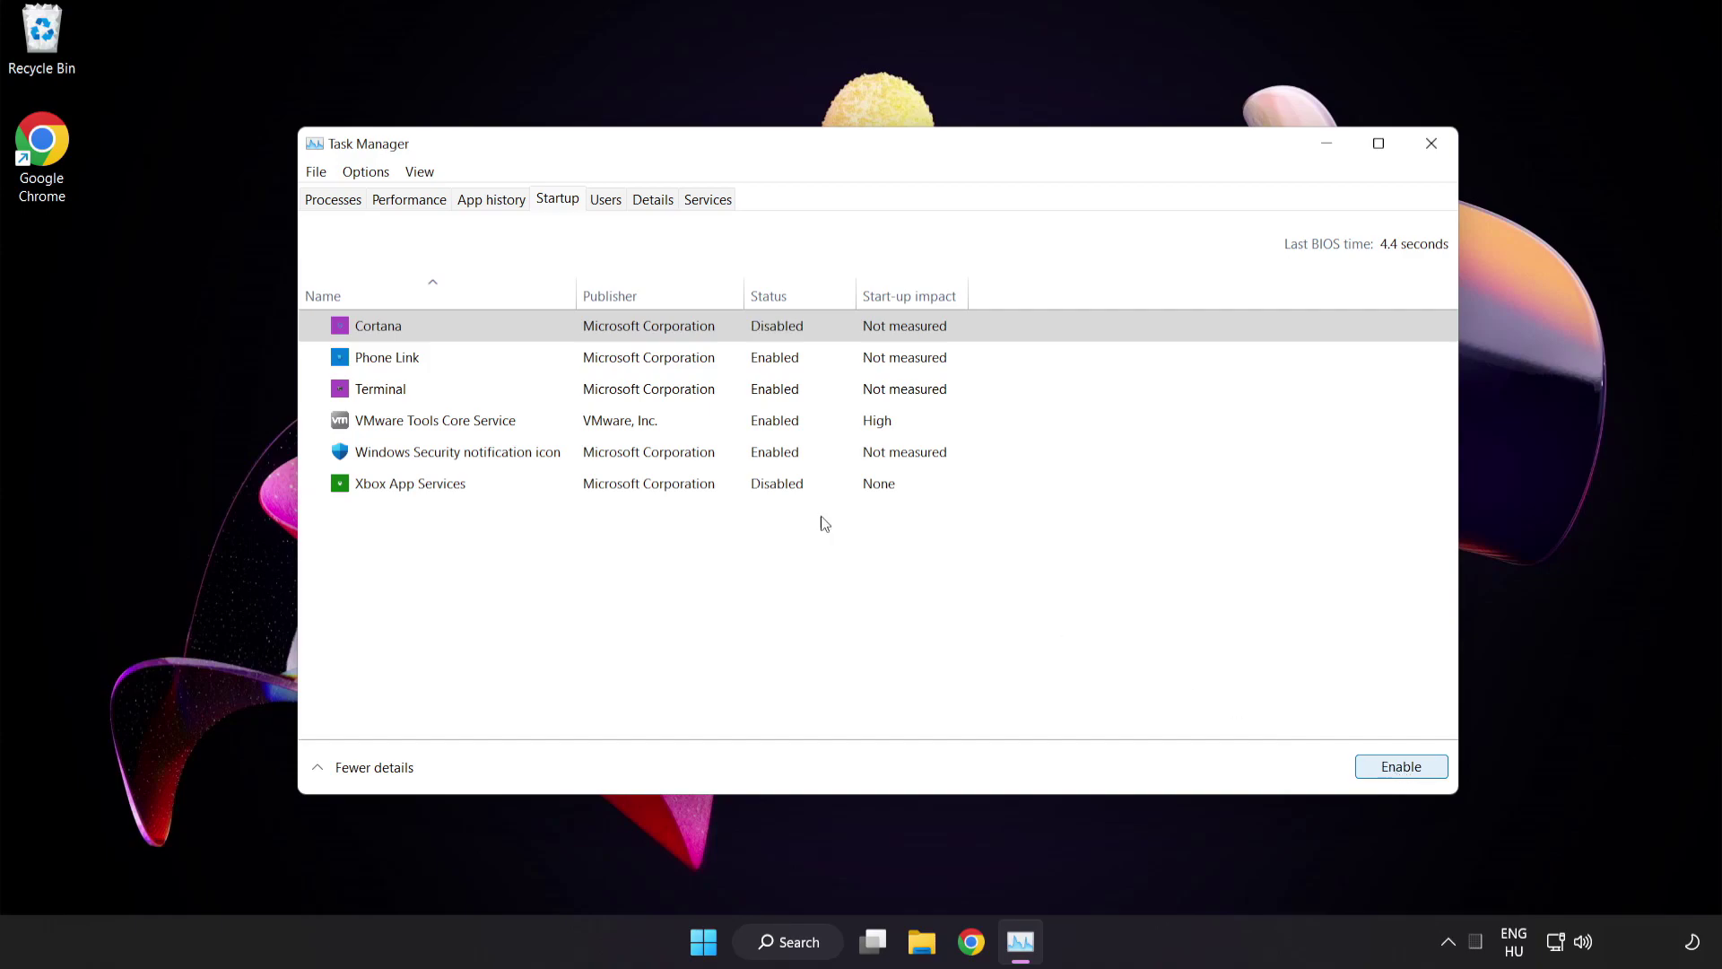
click(533, 357)
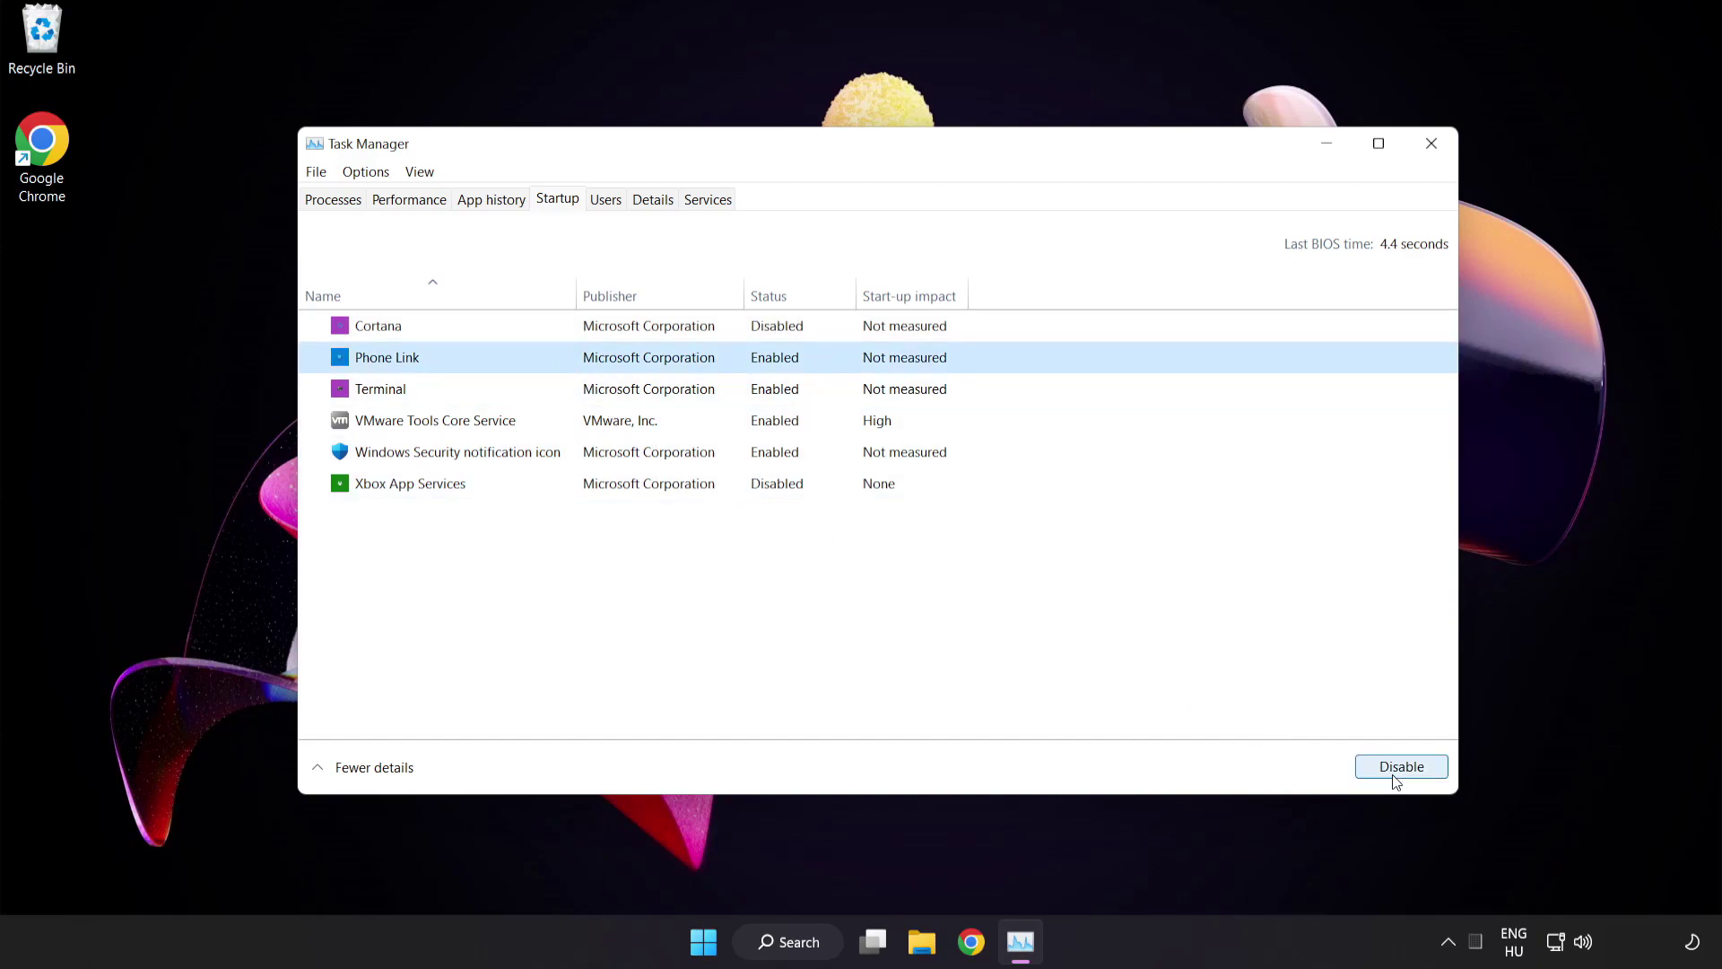
click(1395, 769)
click(545, 391)
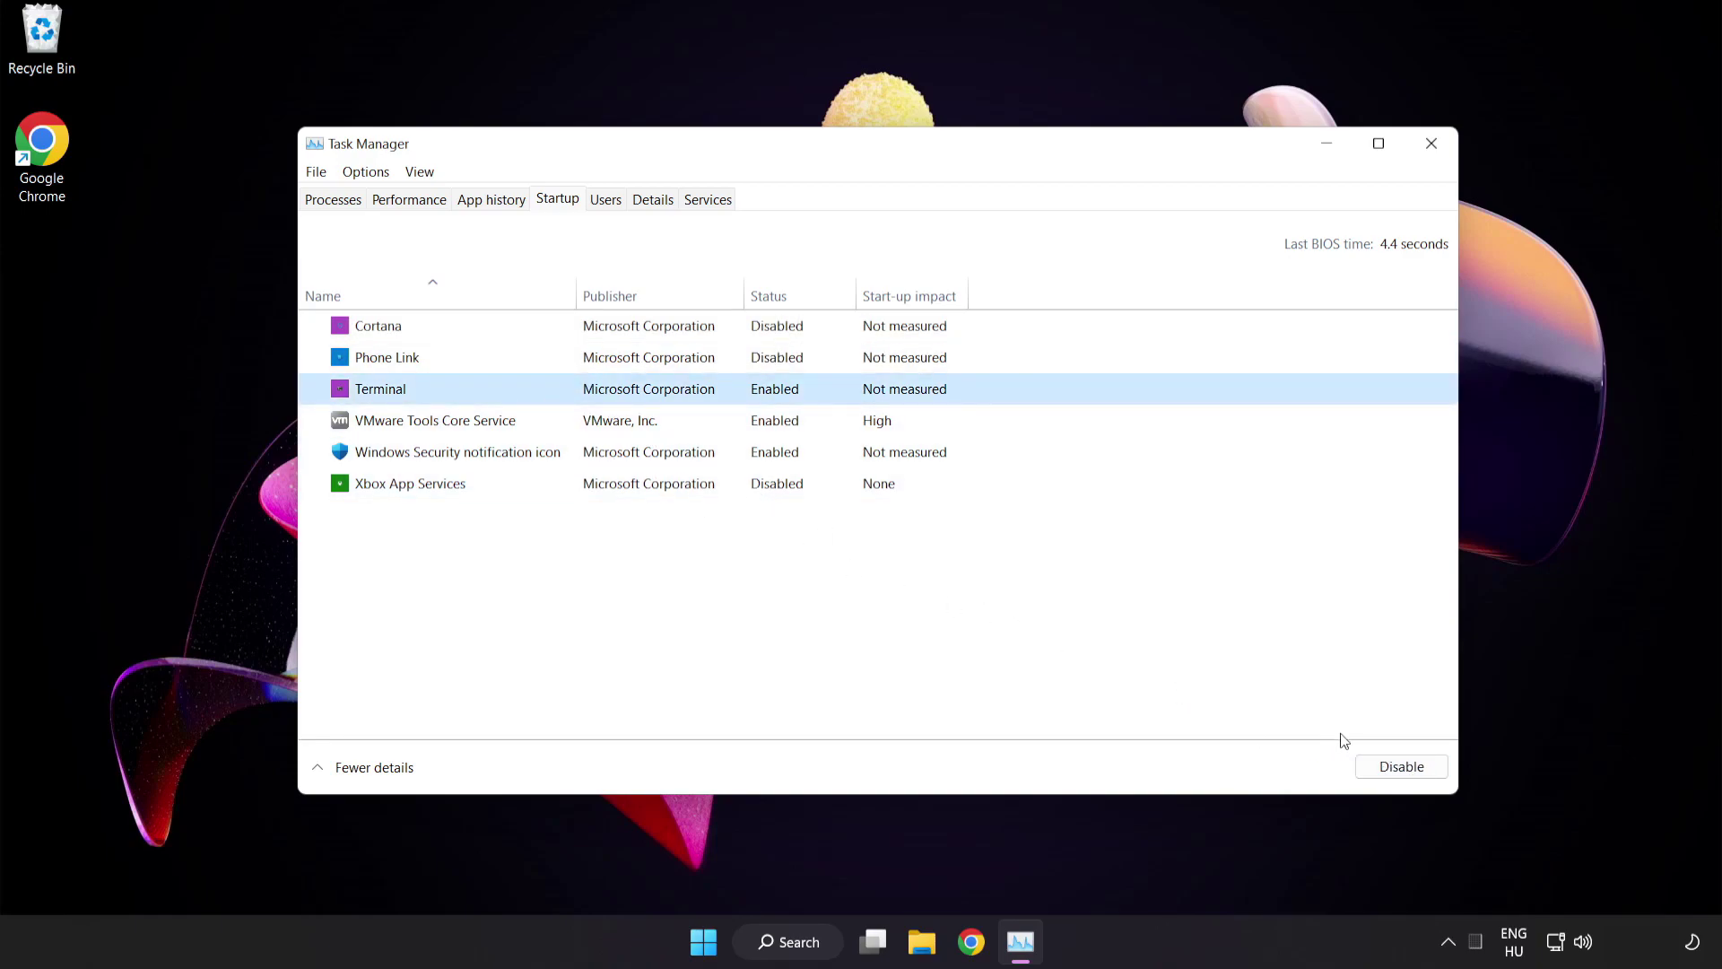
click(1399, 767)
click(580, 452)
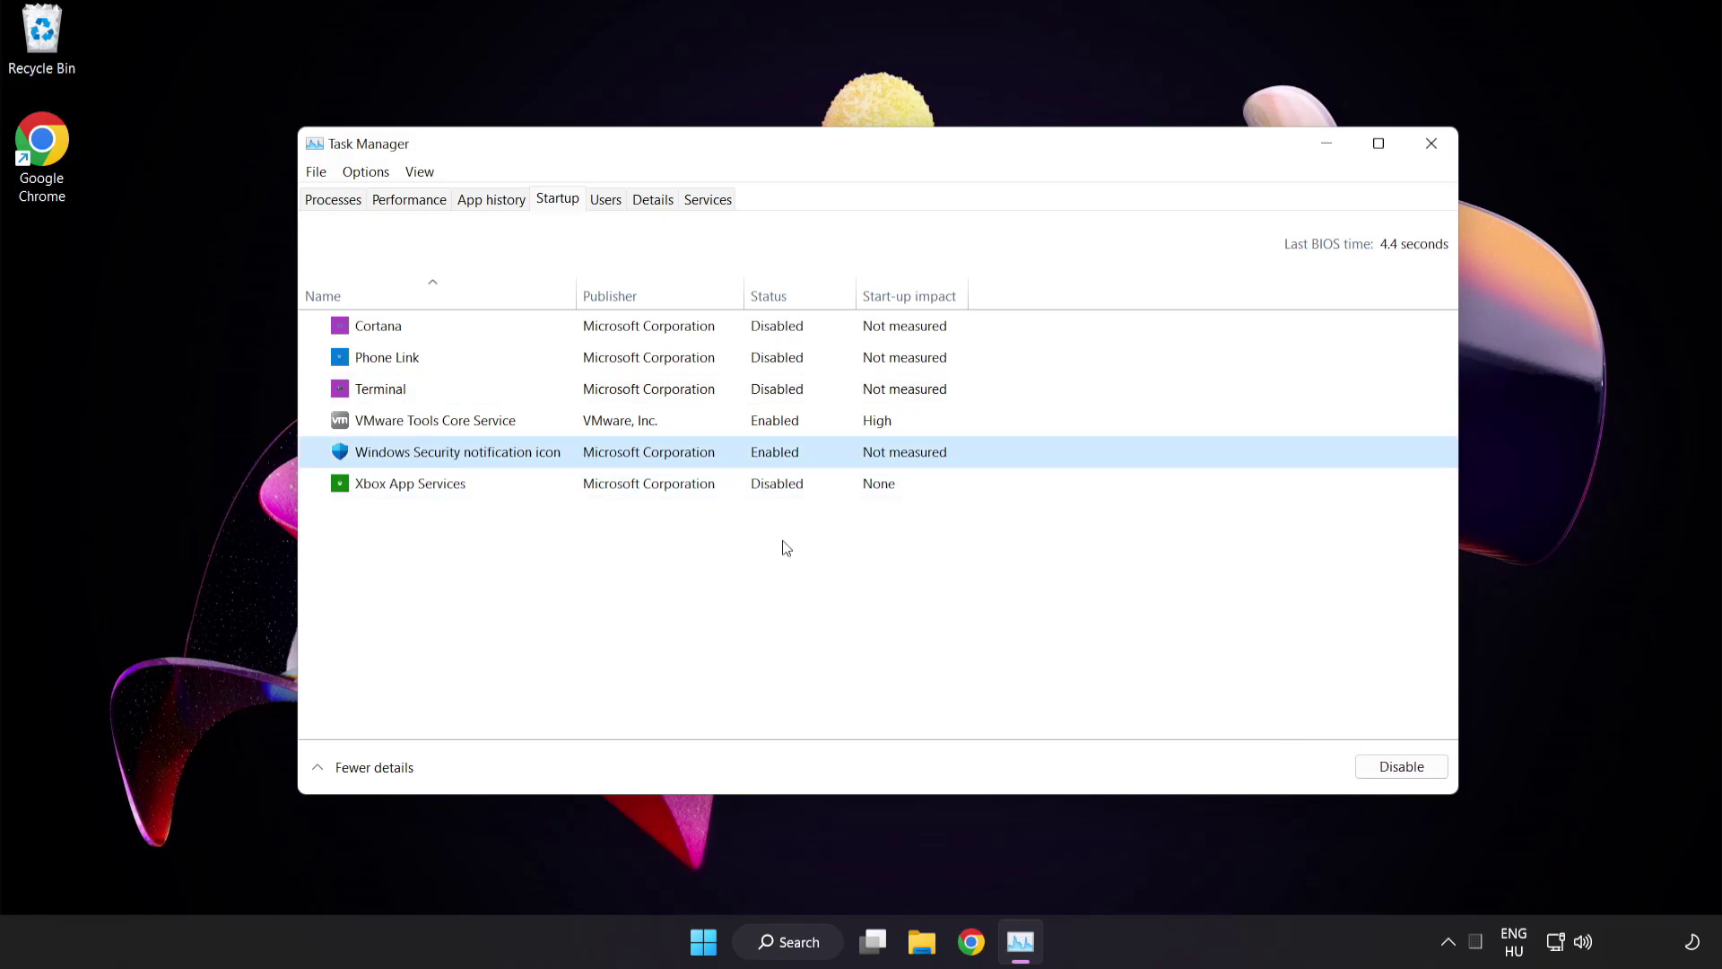
click(1386, 769)
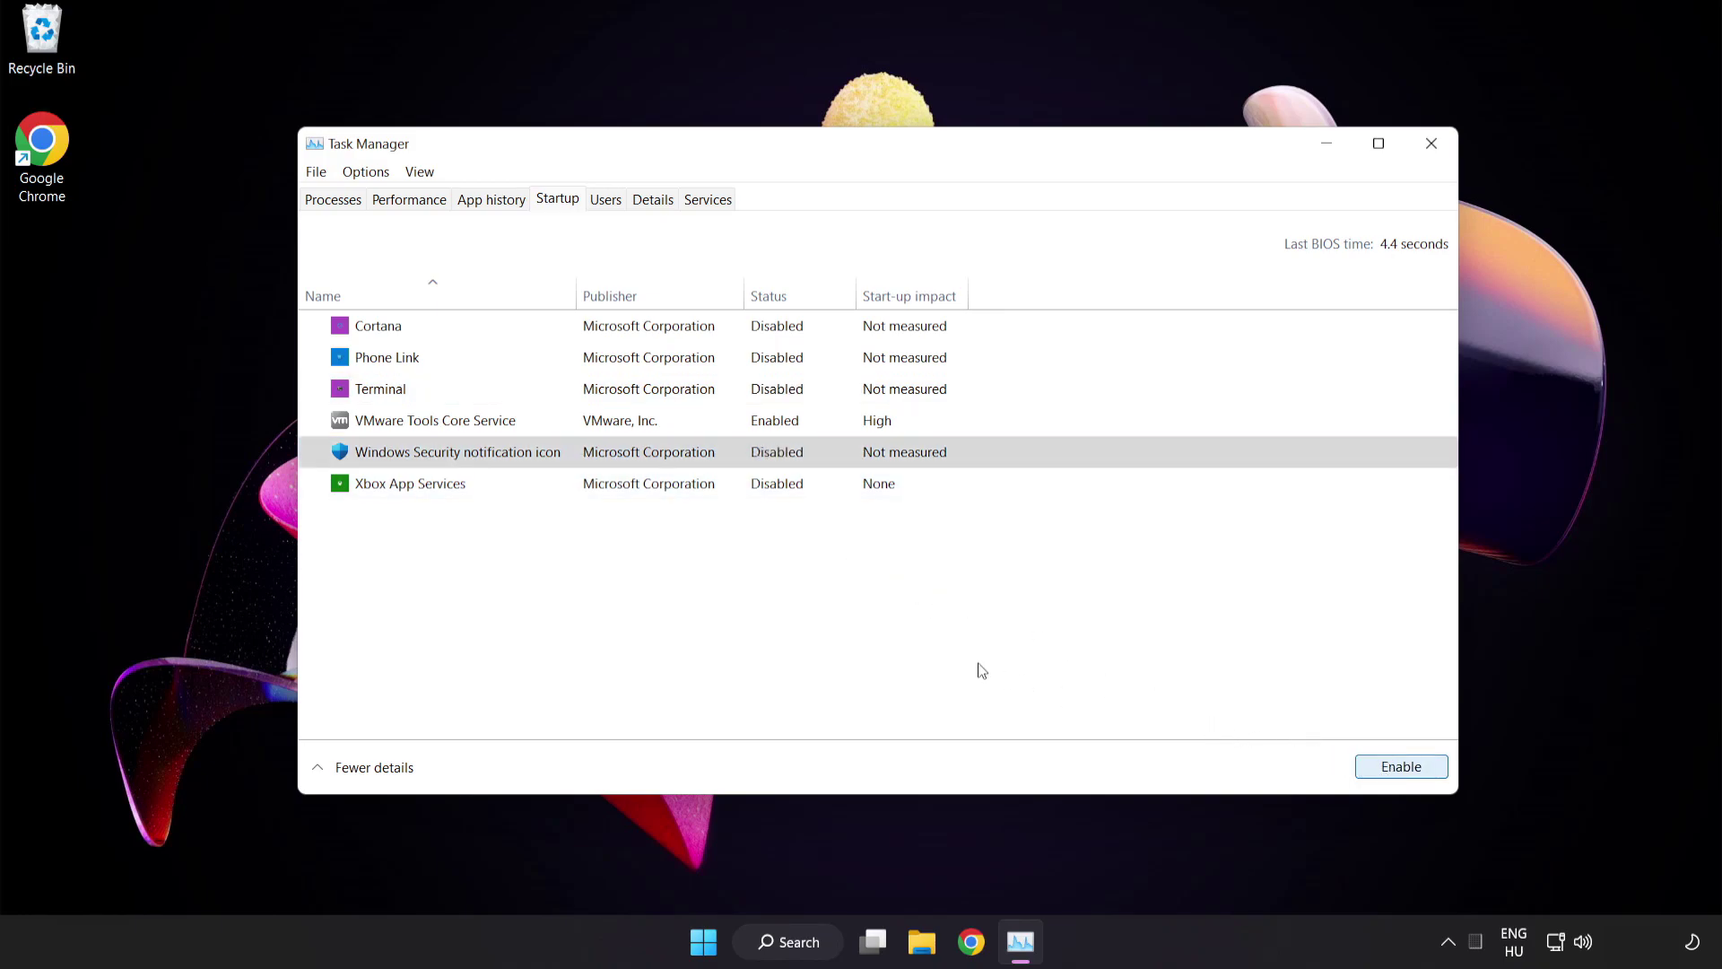
Close Task Manager and launch Command Prompt as administrator.
click(1431, 146)
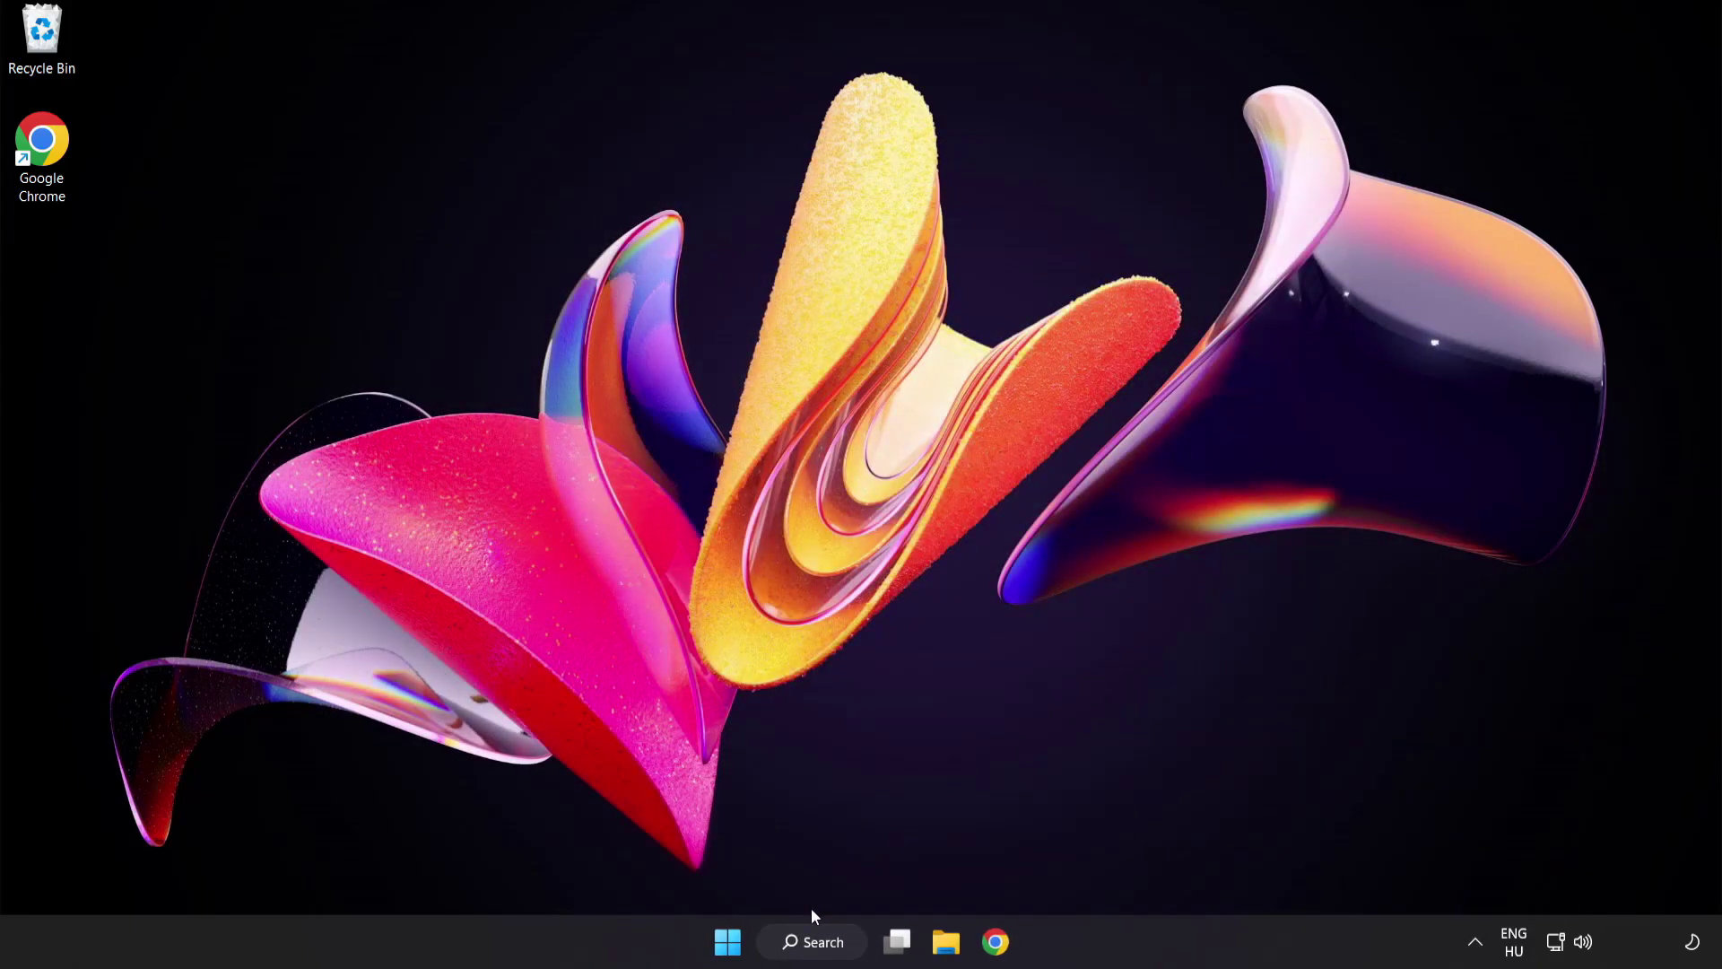
click(816, 948)
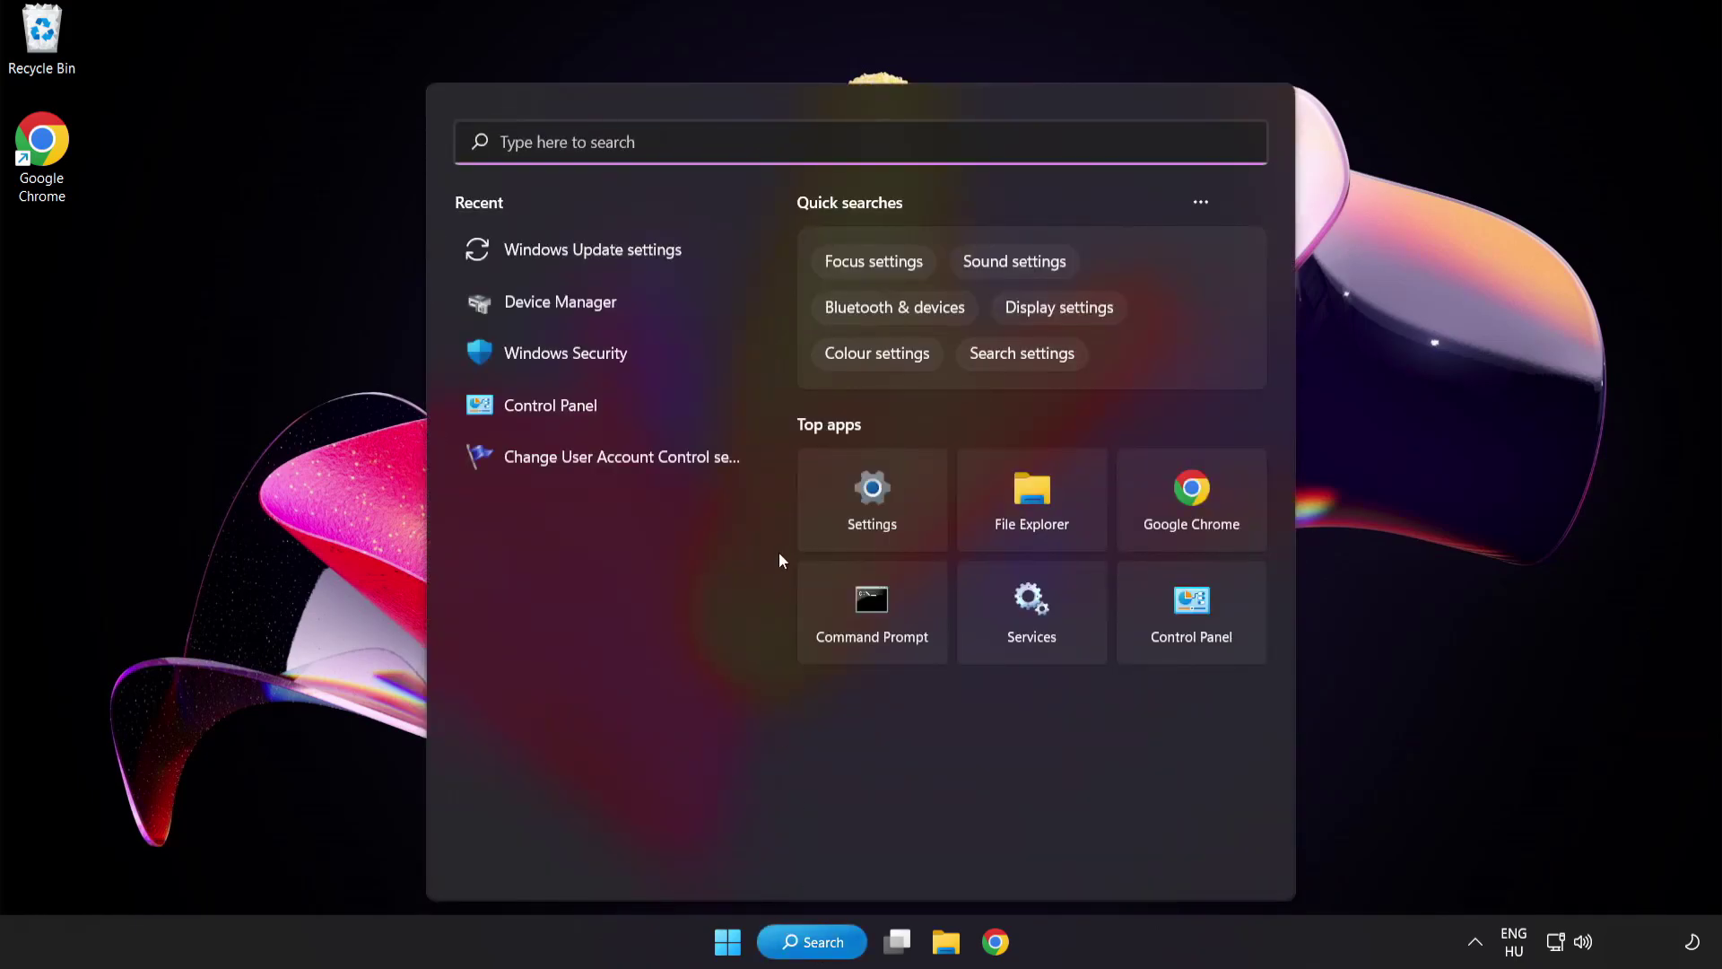
text(cmd)
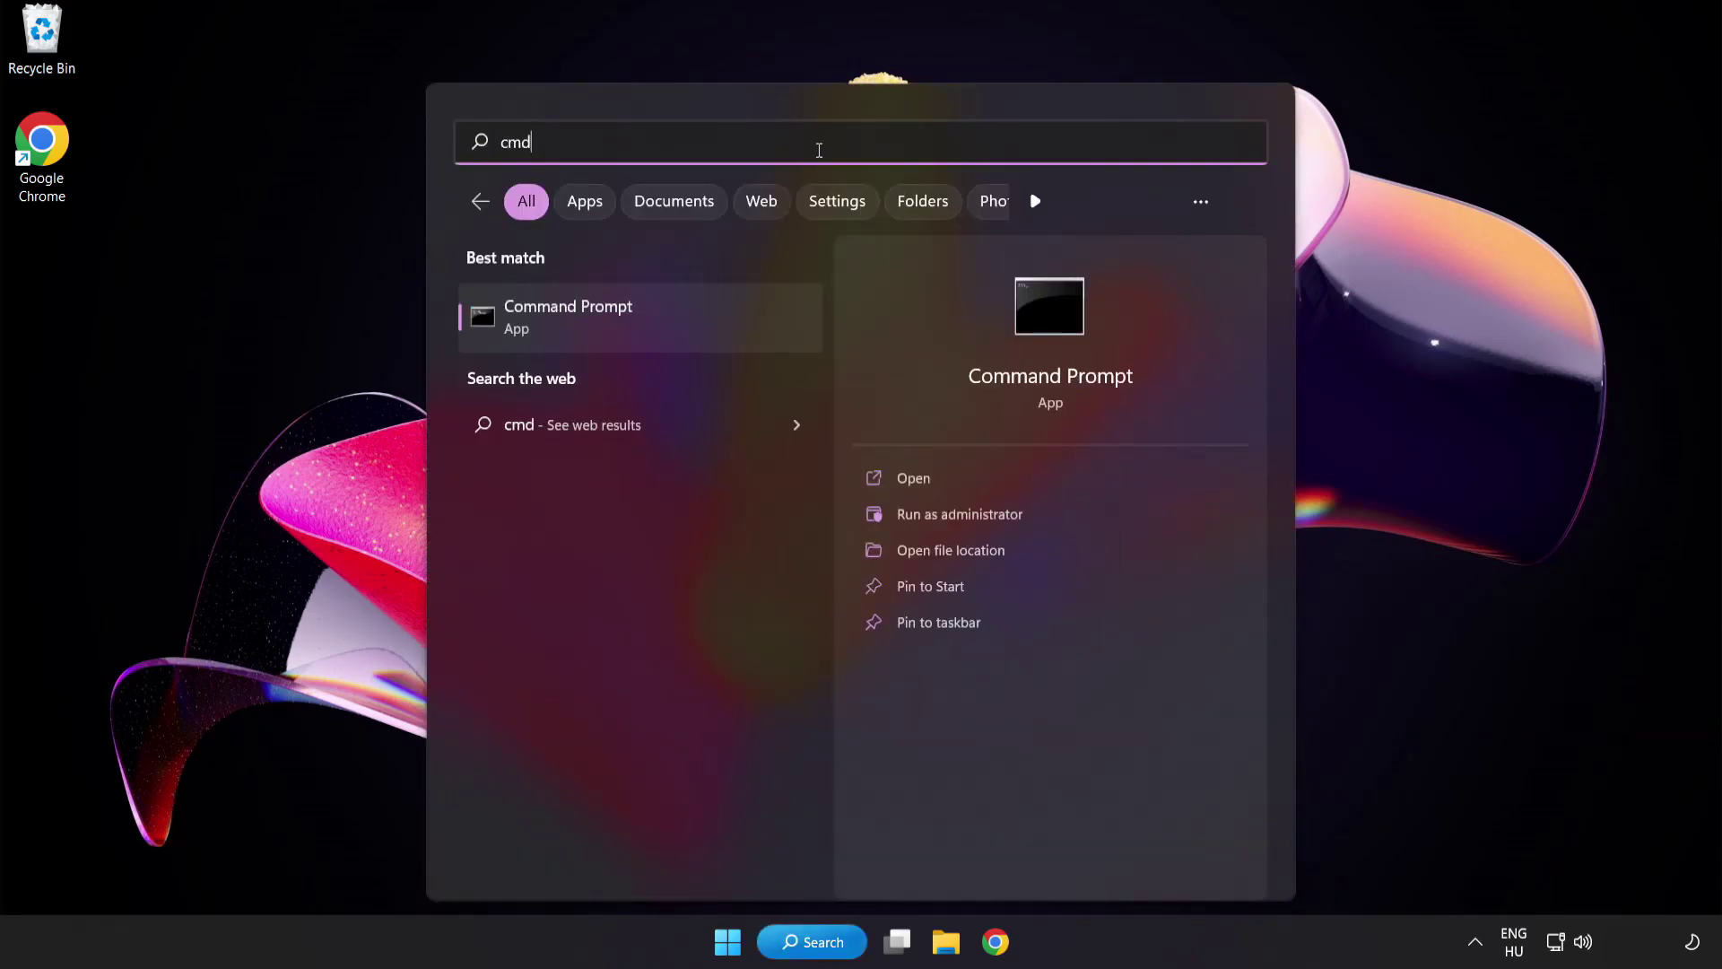
right_click(645, 331)
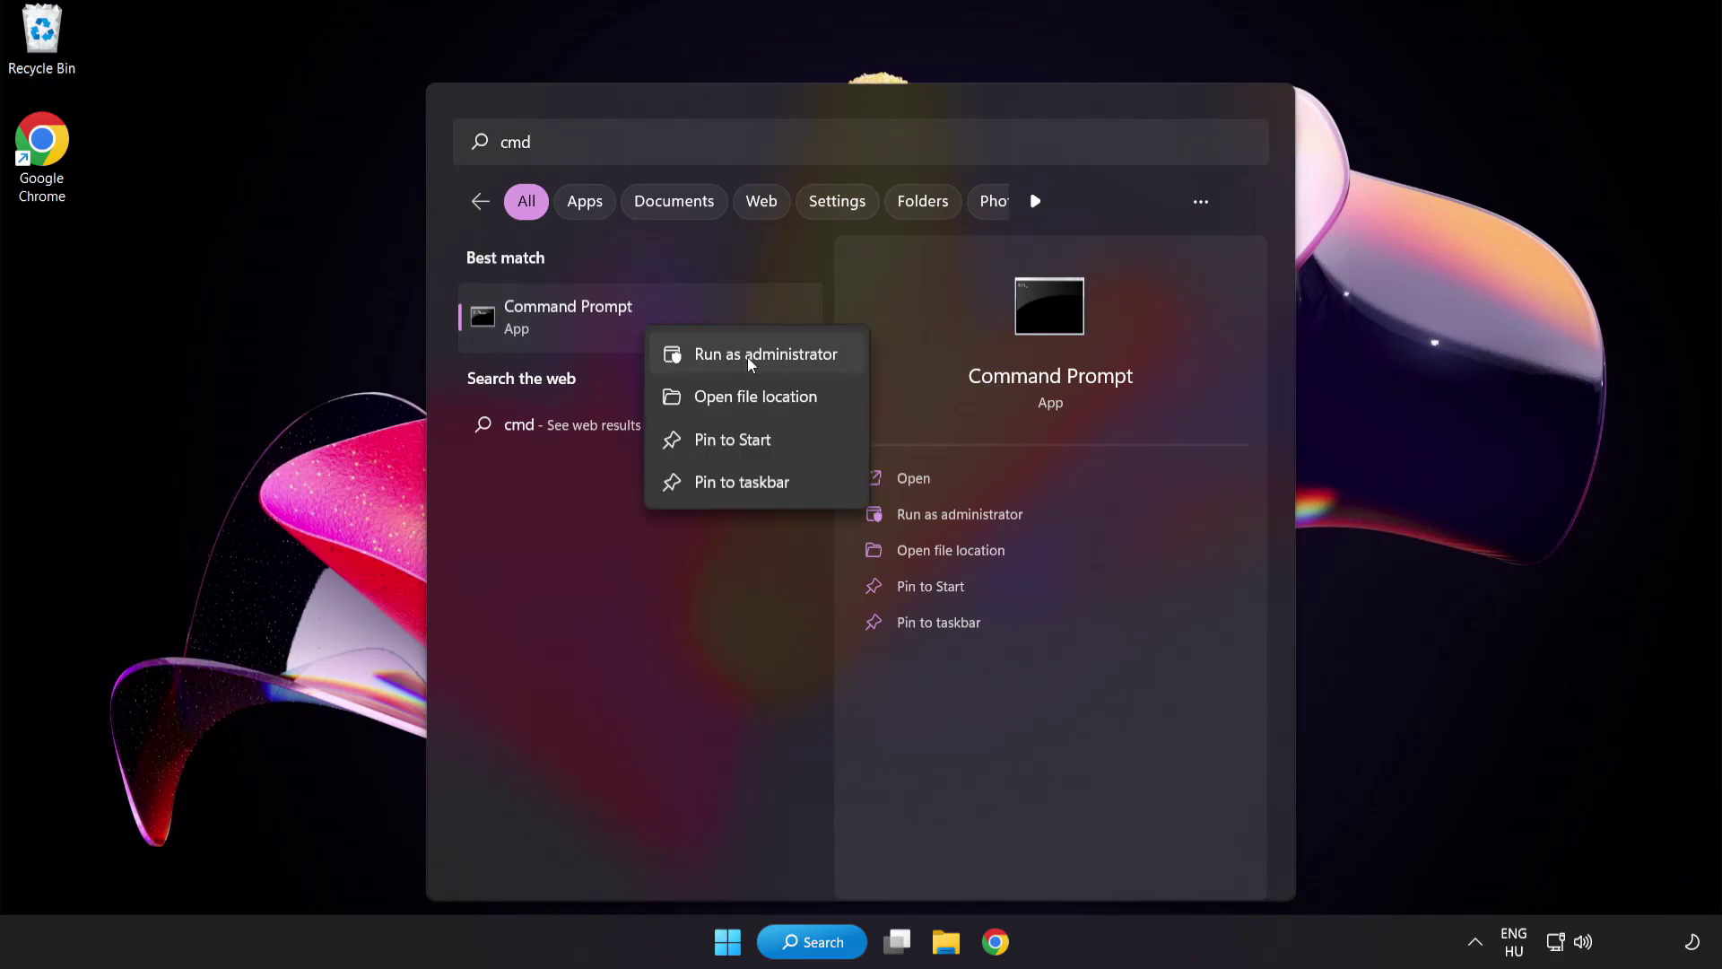
click(725, 358)
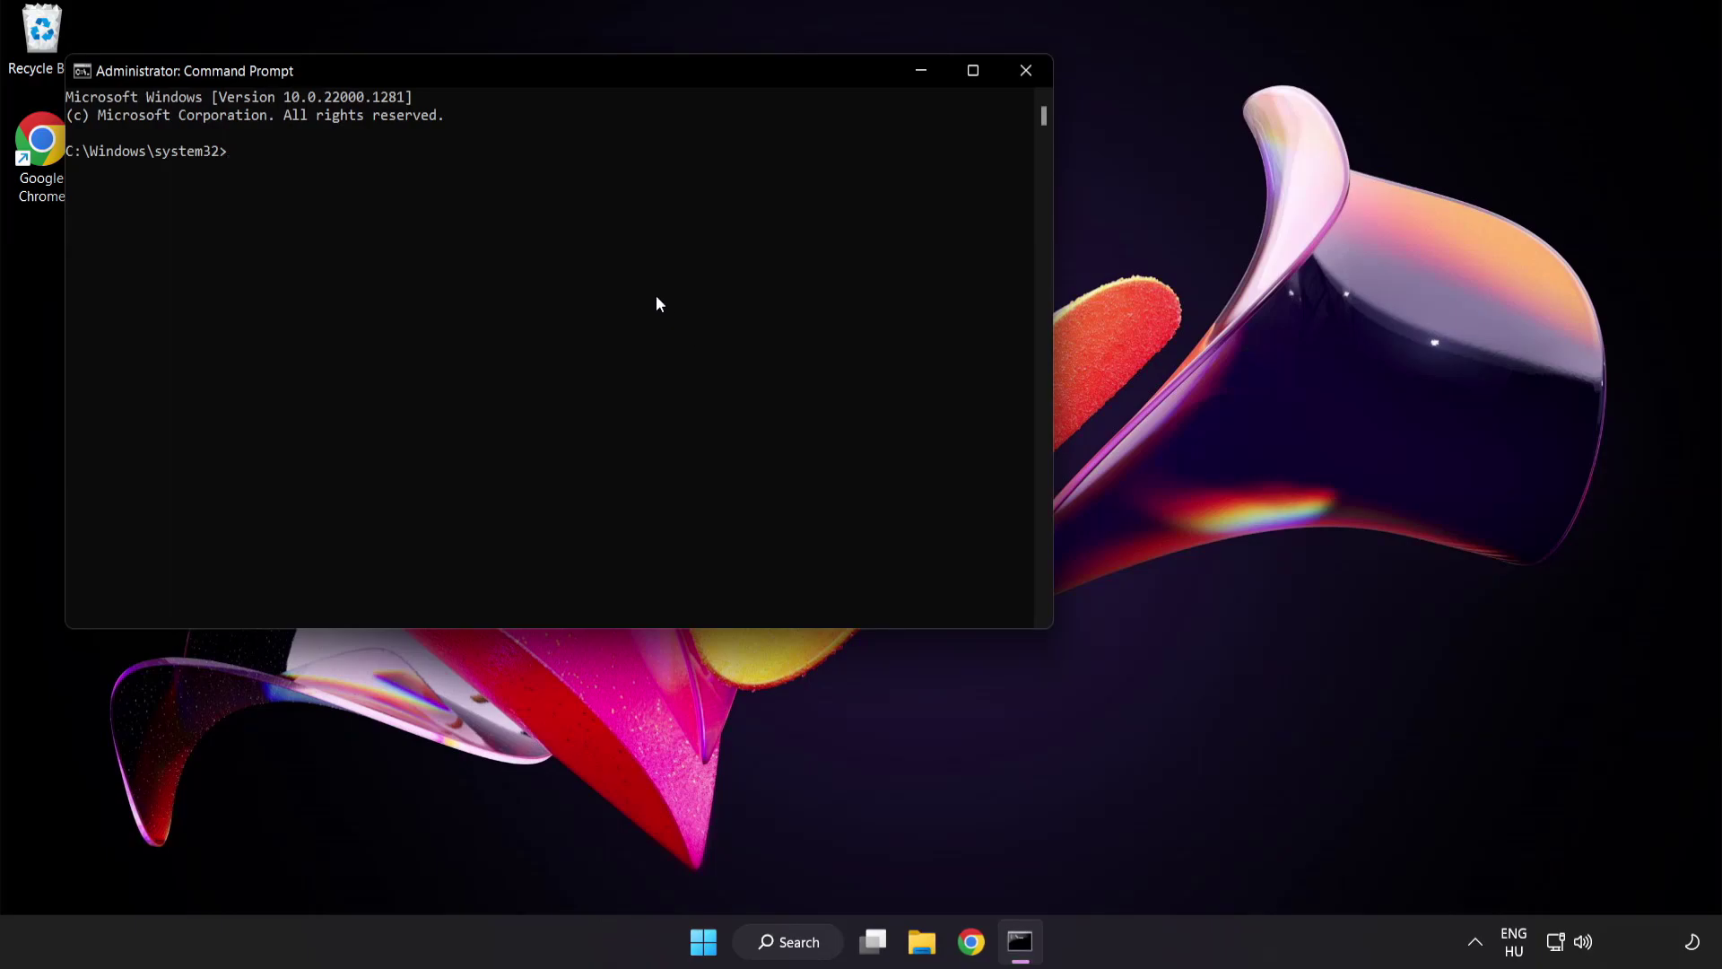
Run sfc /scannow and let the verification reach 100%.
drag(491, 70, 748, 167)
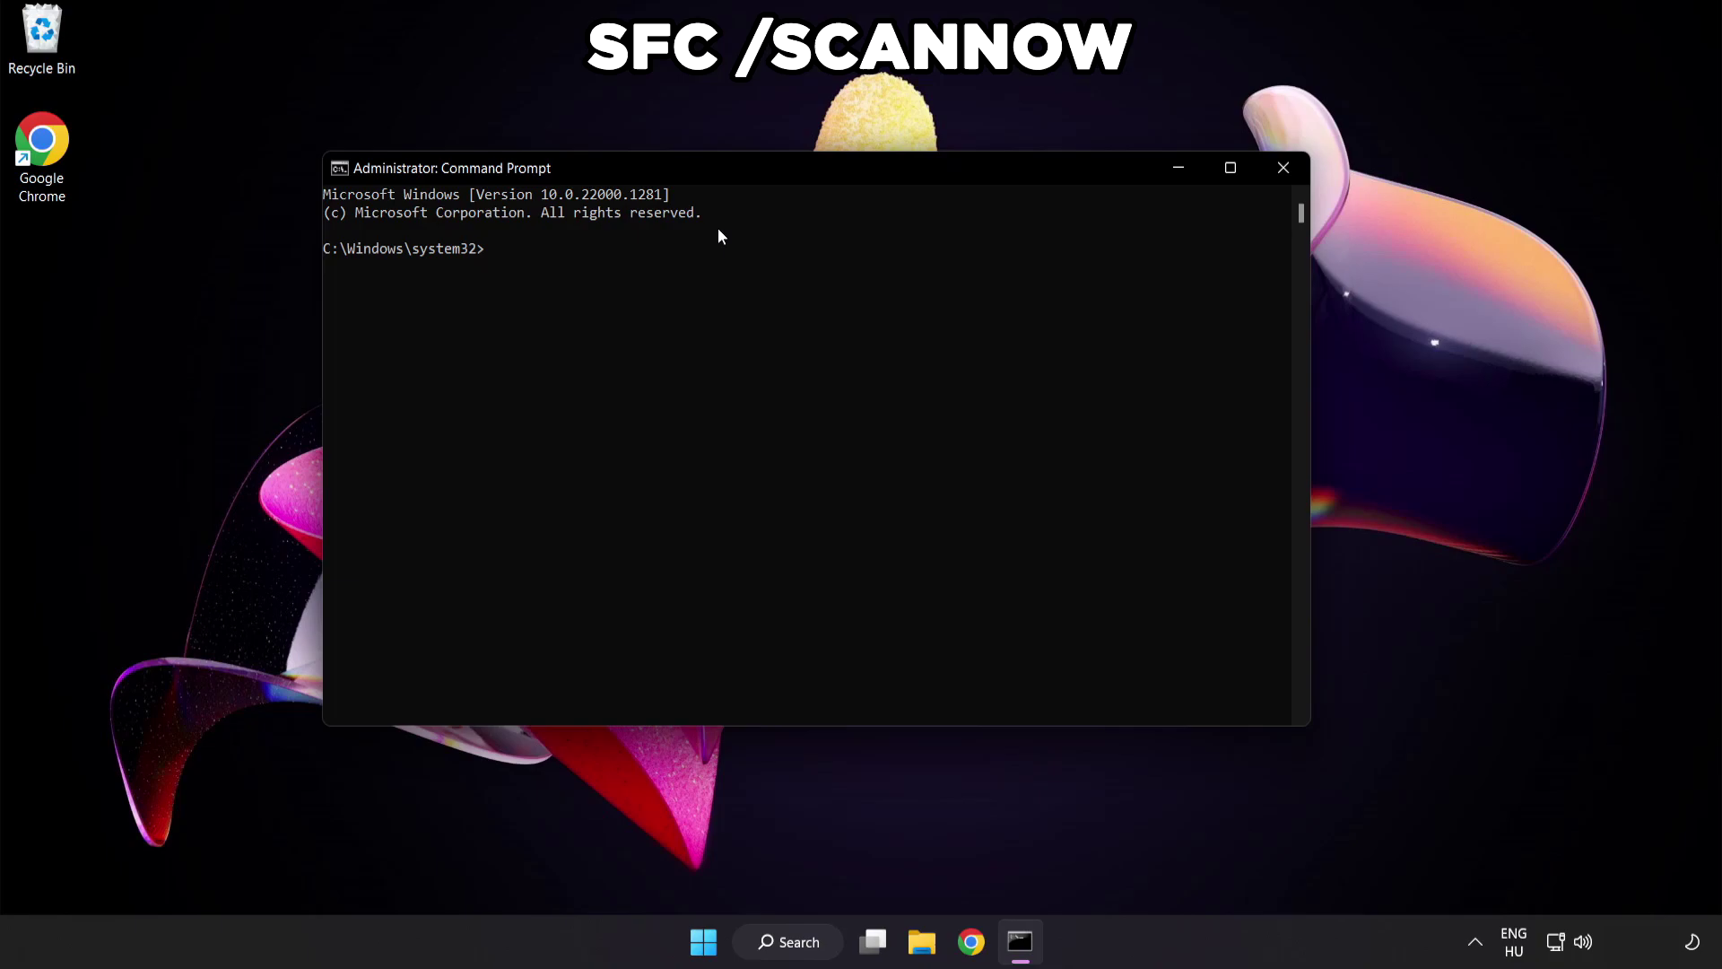
text(sfc /scannow)
key(Return)
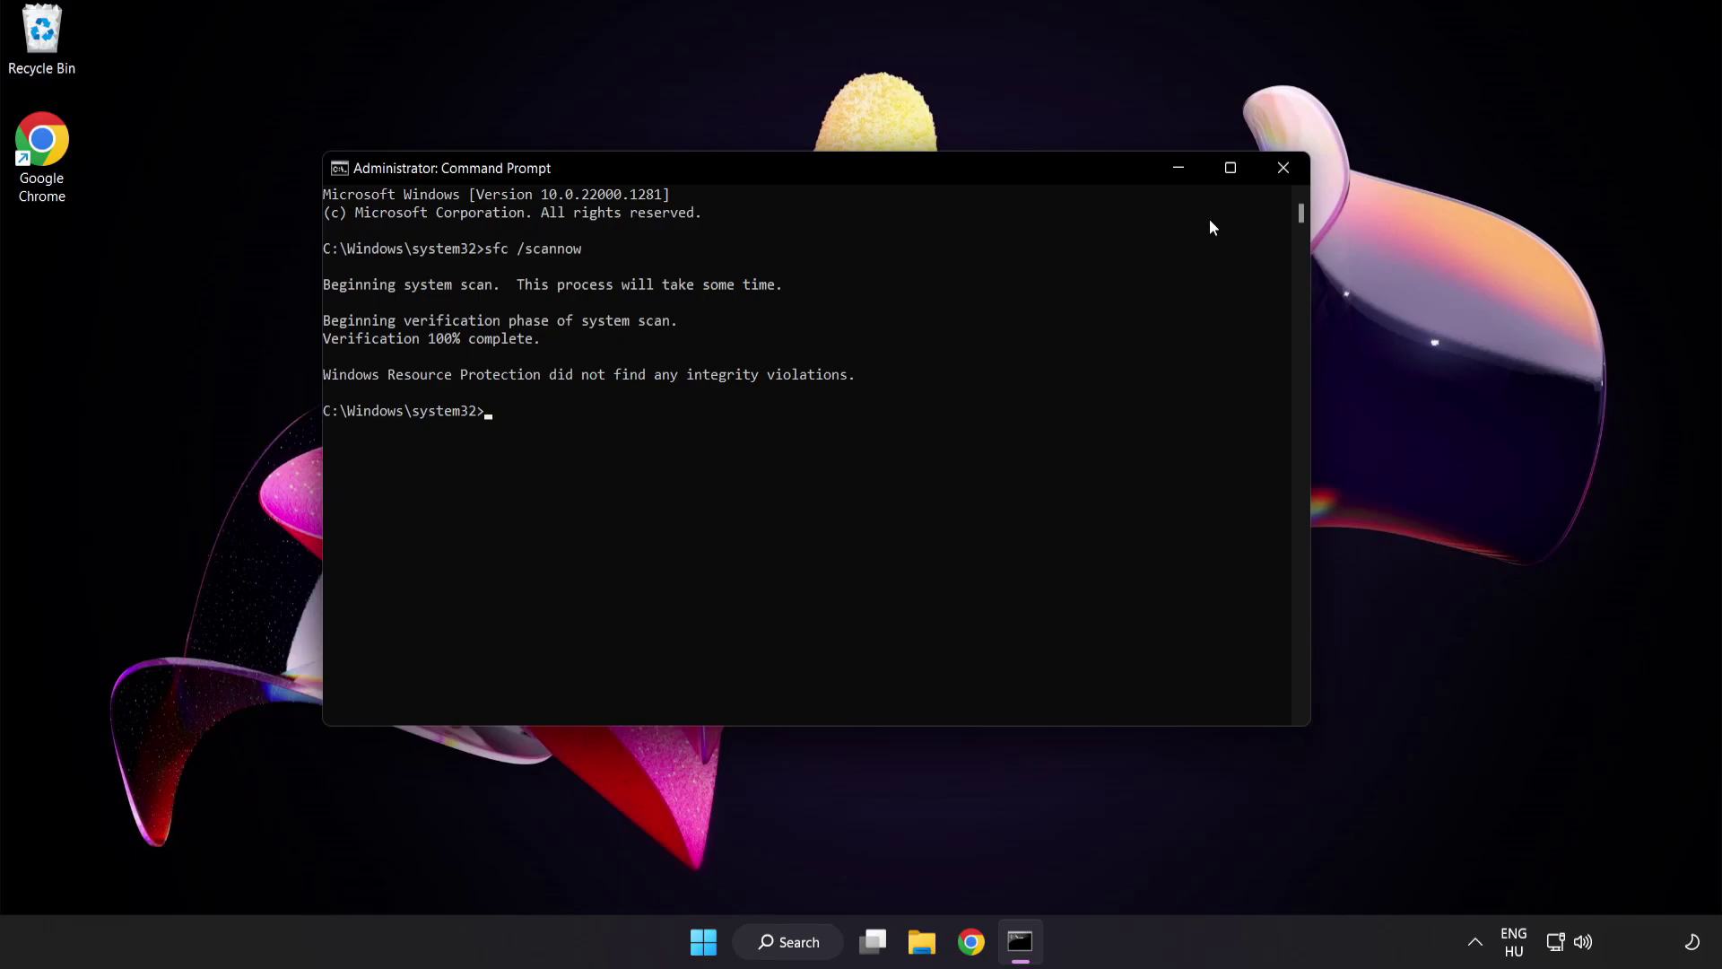
Close the Command Prompt window, then bring up the Start menu's power options.
click(1283, 171)
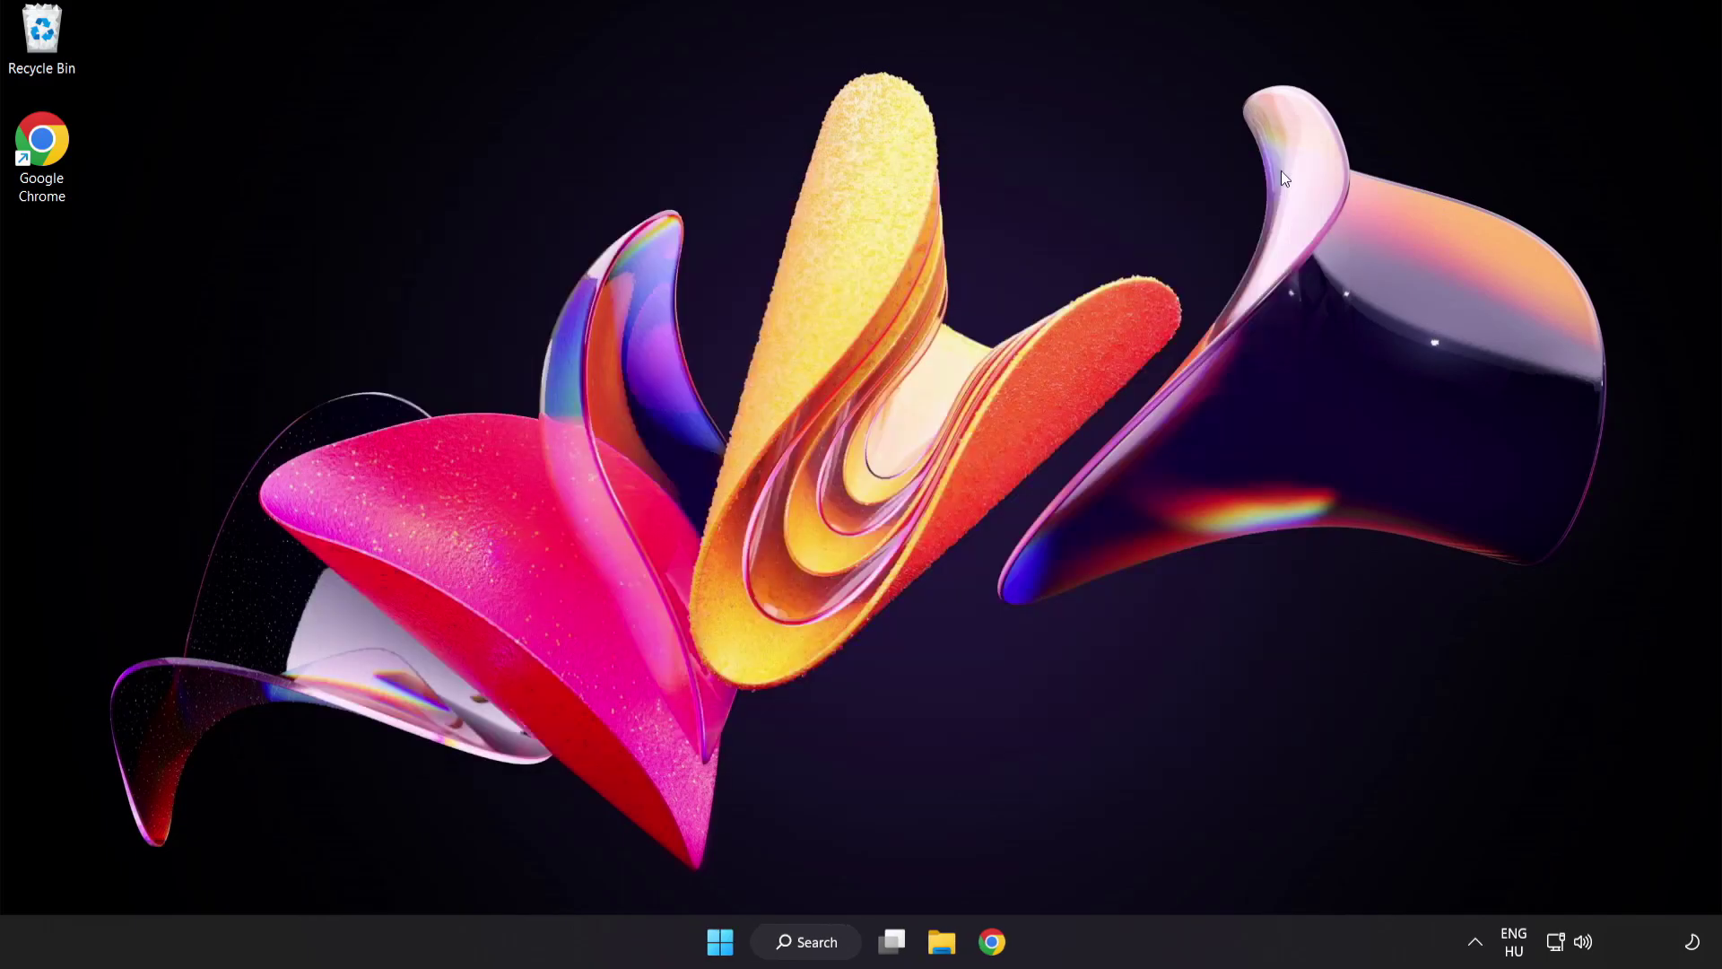
click(727, 941)
click(1141, 864)
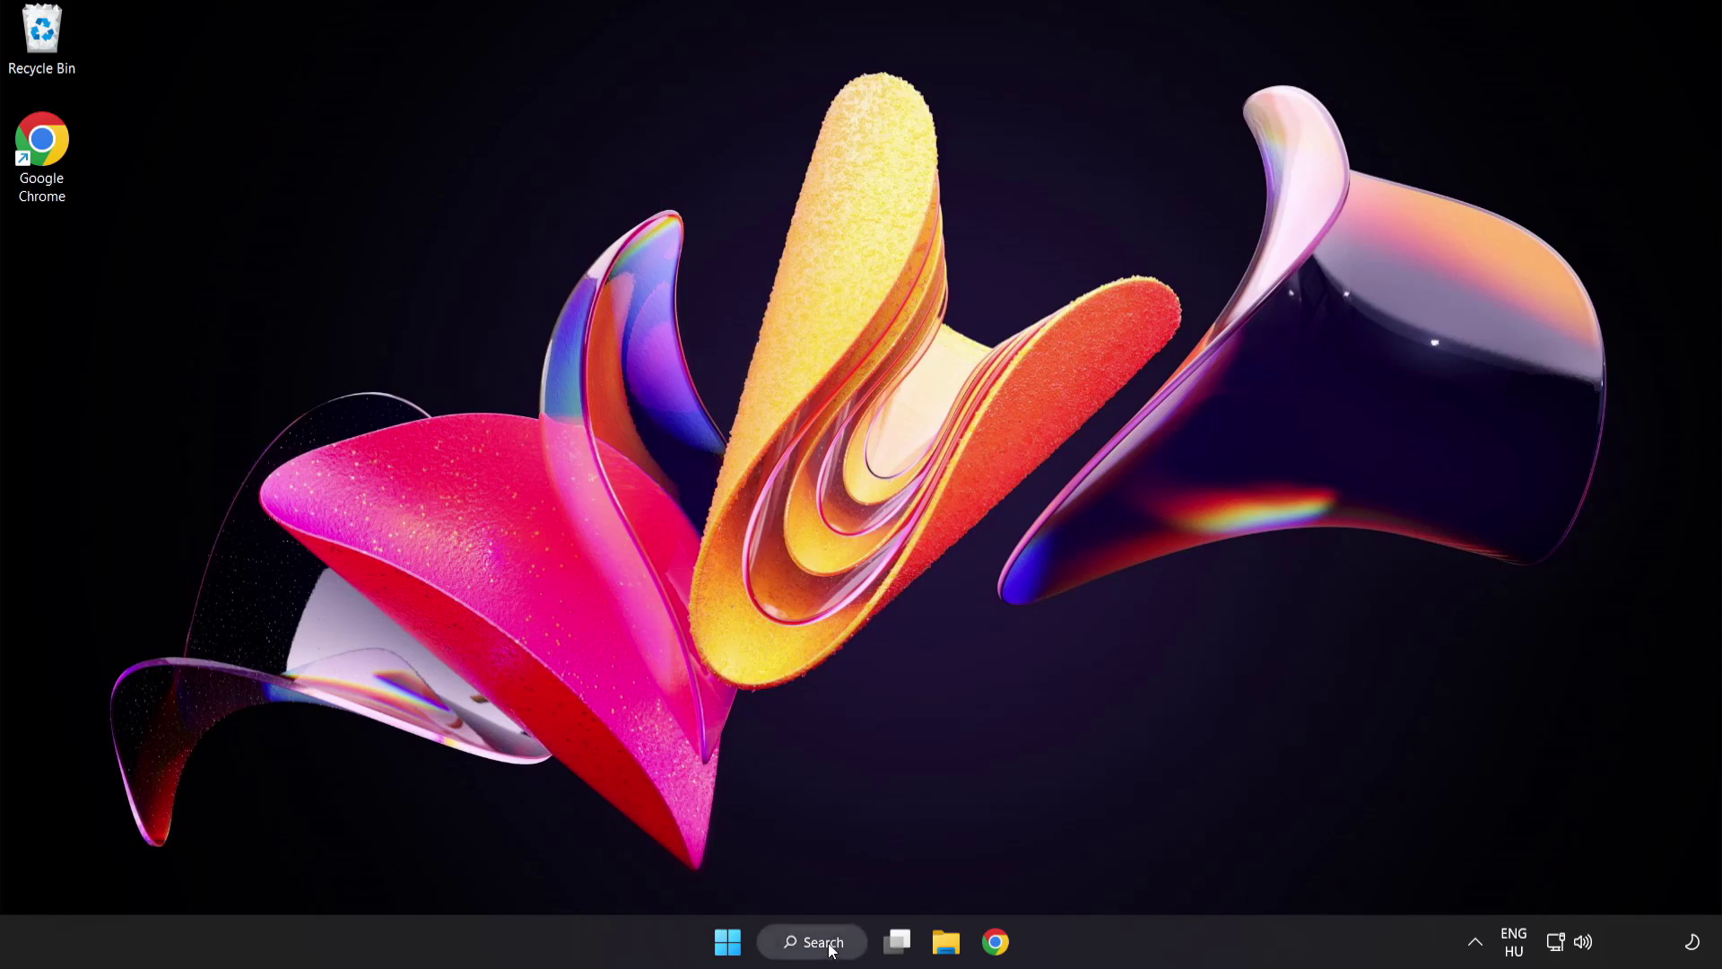
Search 'security', launch Windows Security and open Virus & threat protection's Manage settings page.
click(830, 949)
text(se)
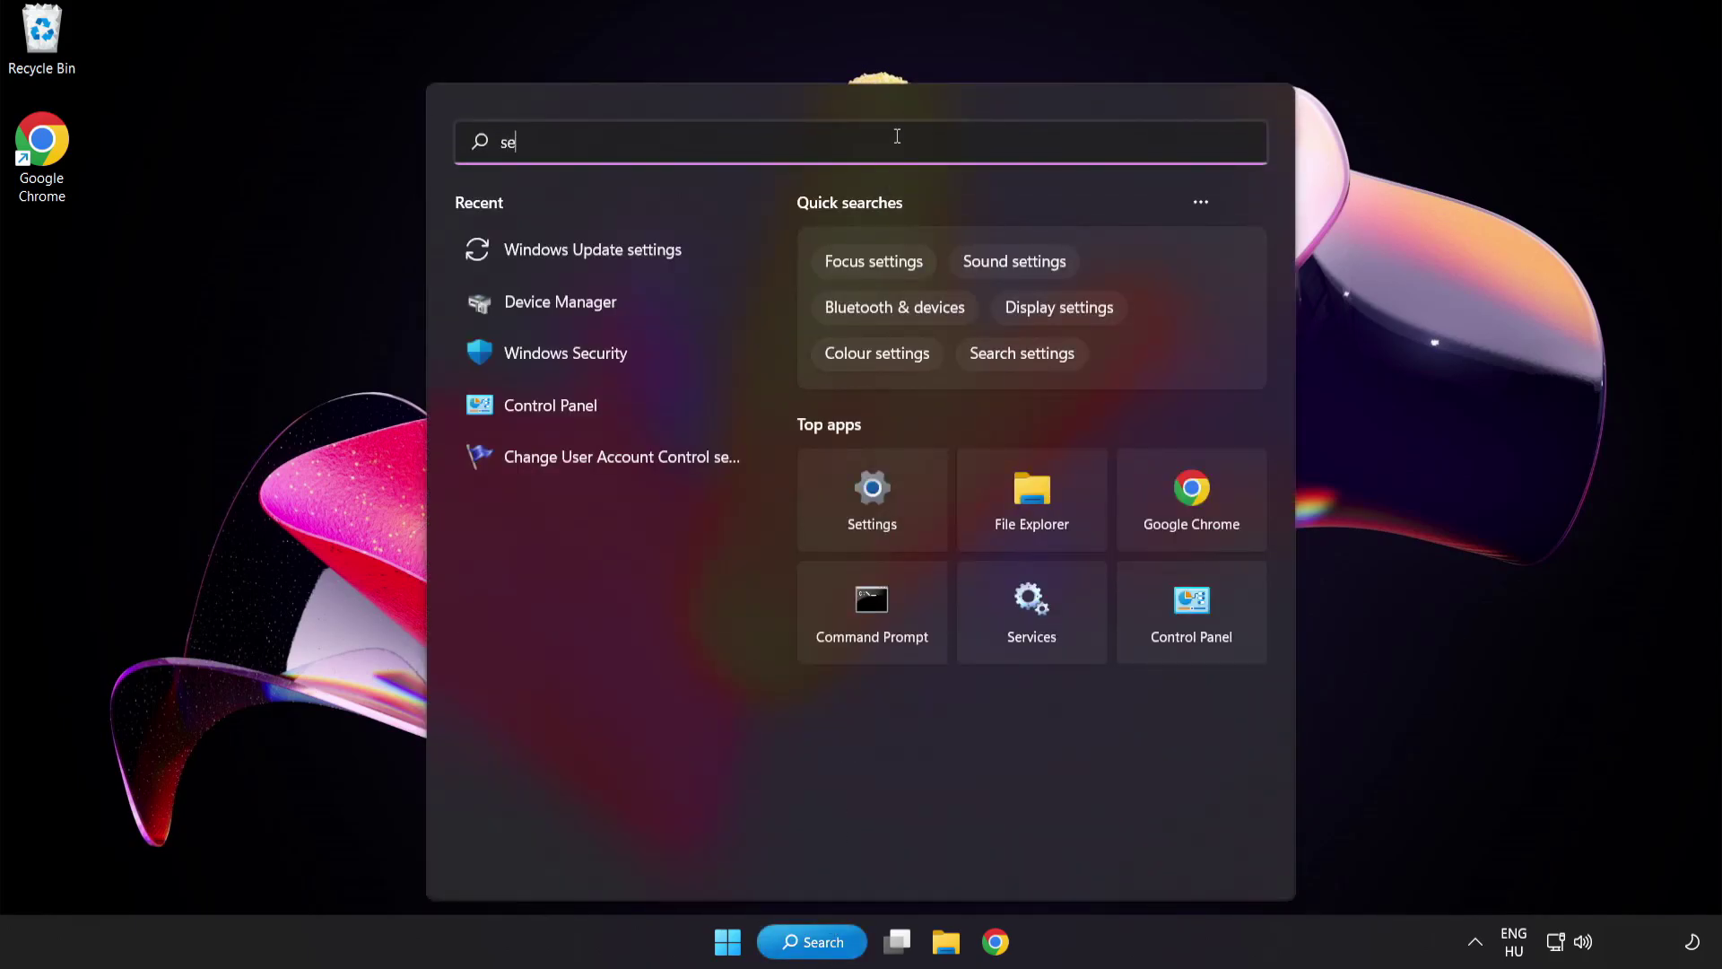
text(curity)
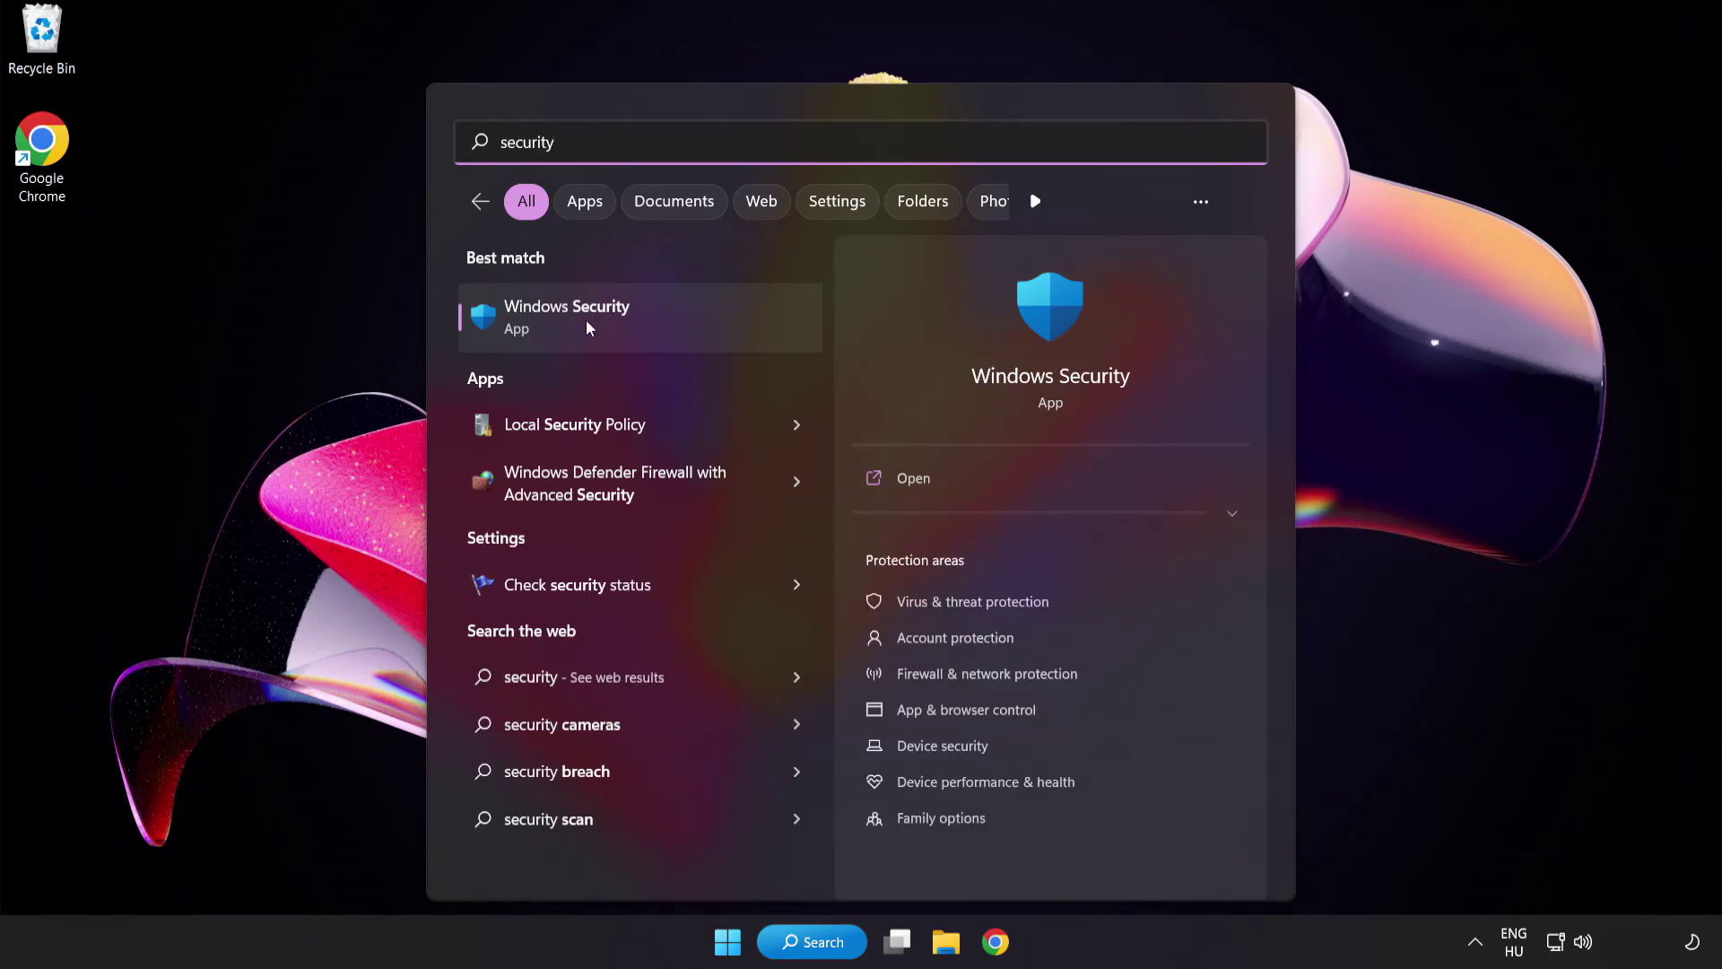
click(650, 316)
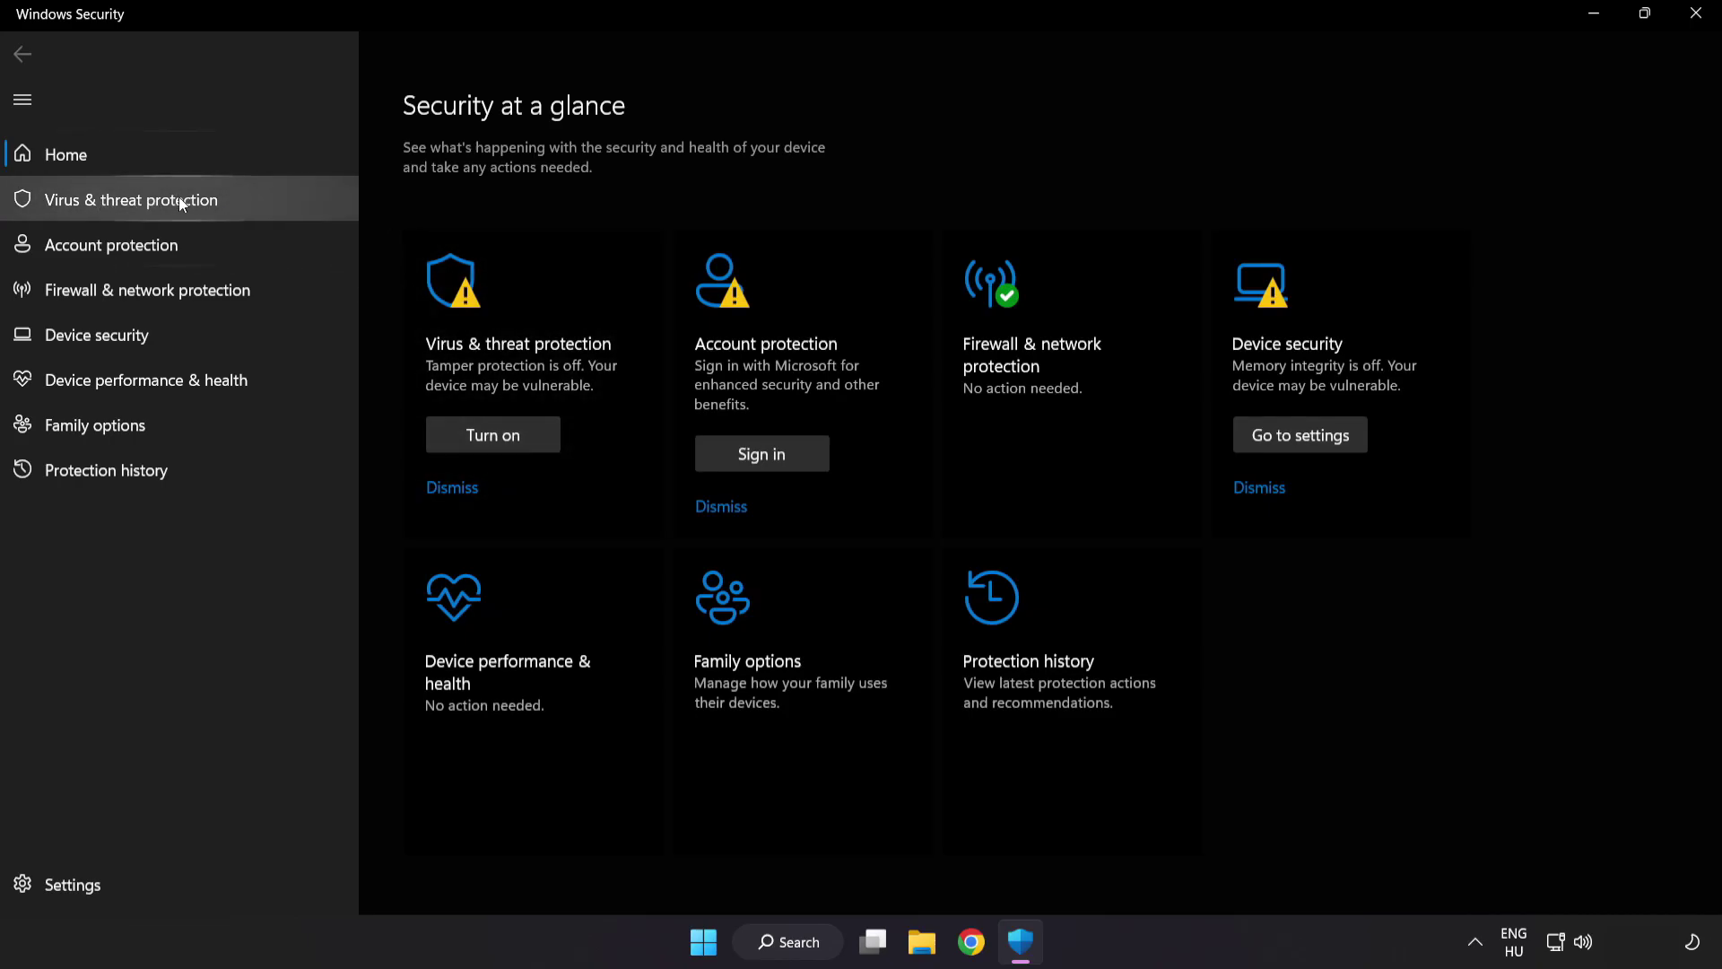
click(263, 205)
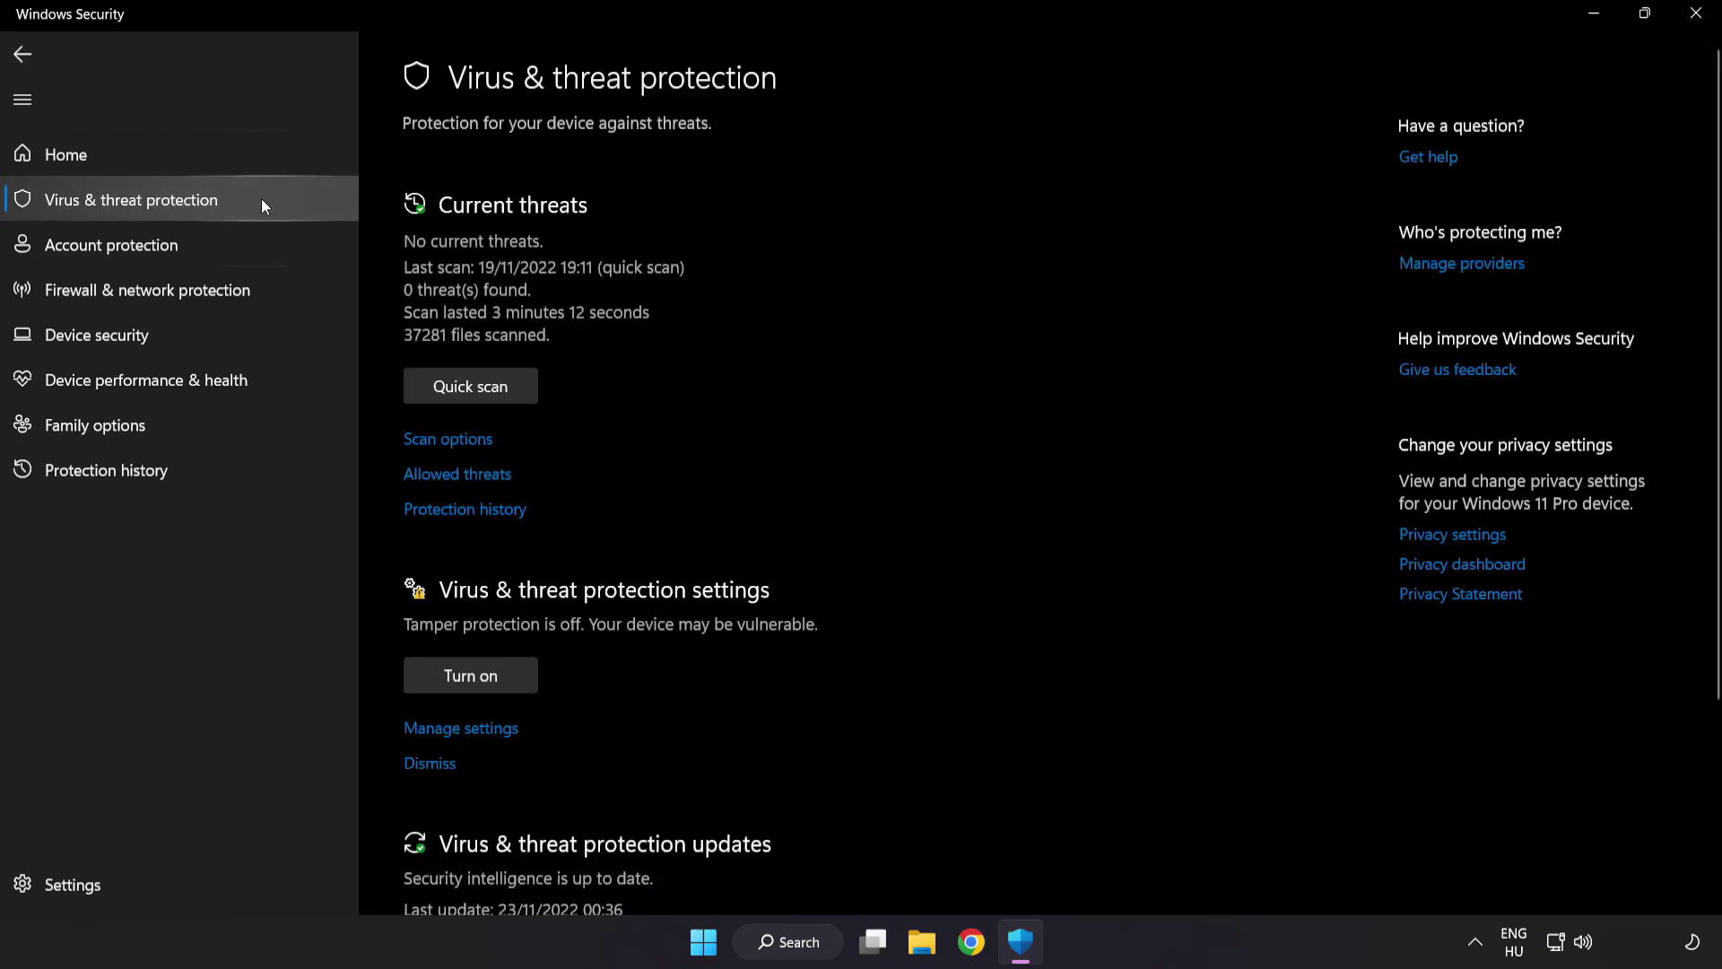
scroll(1087, 261, down, 3)
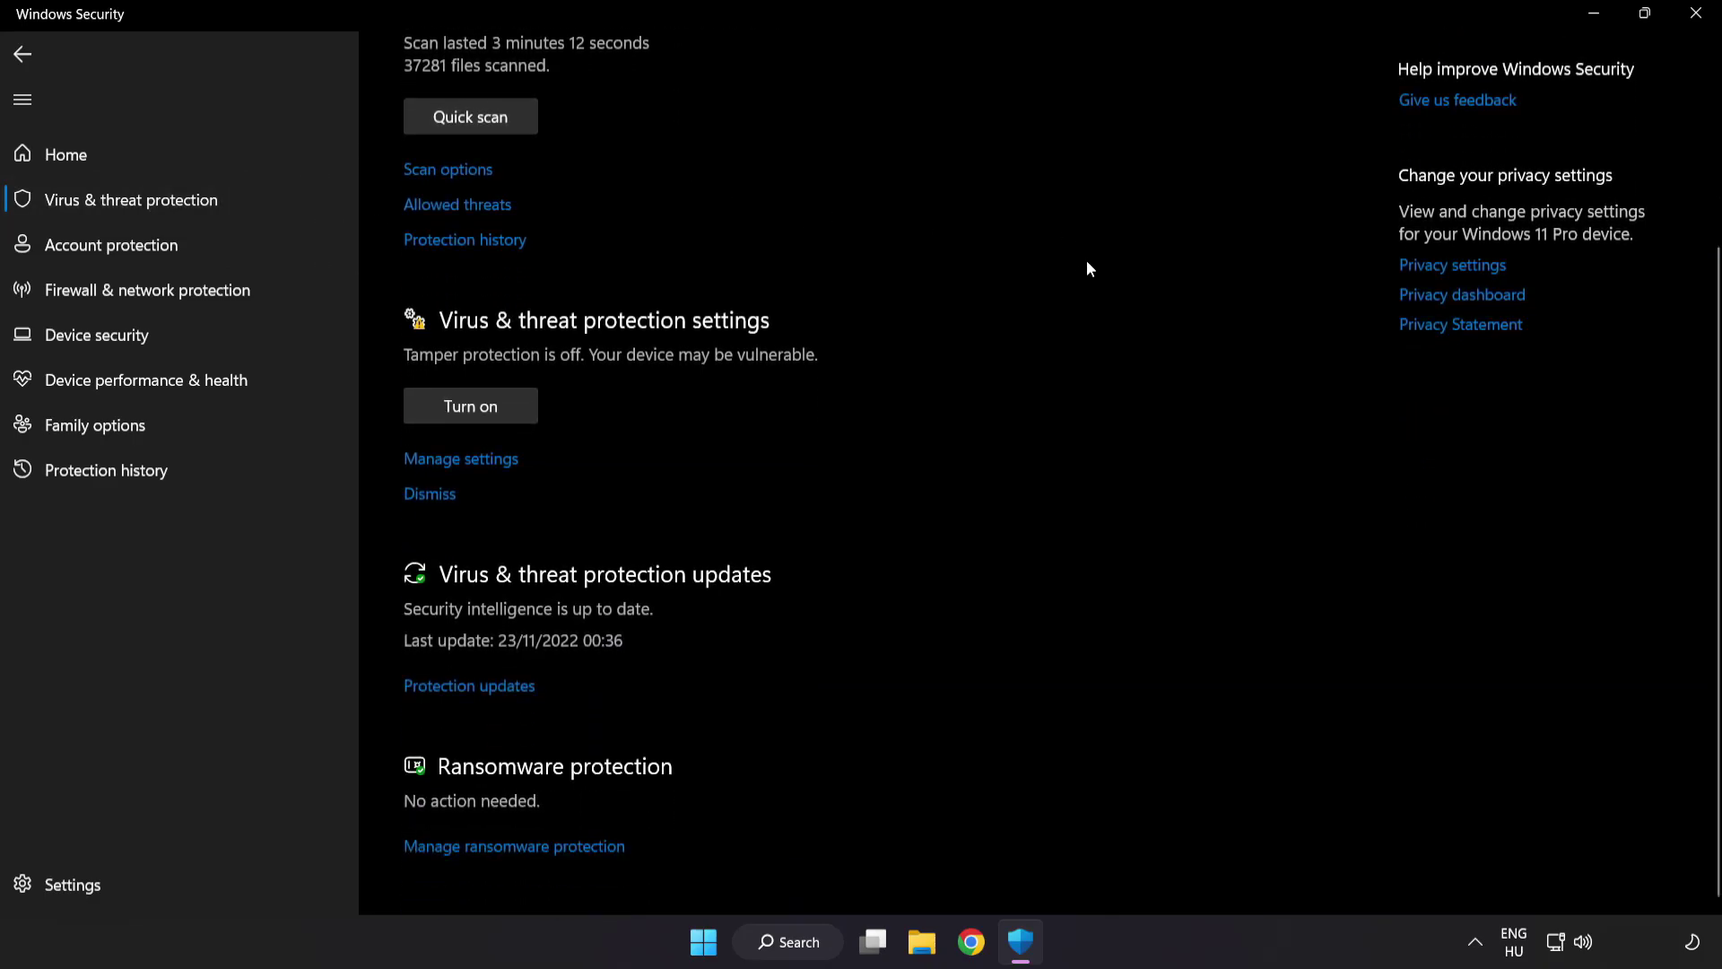
click(473, 461)
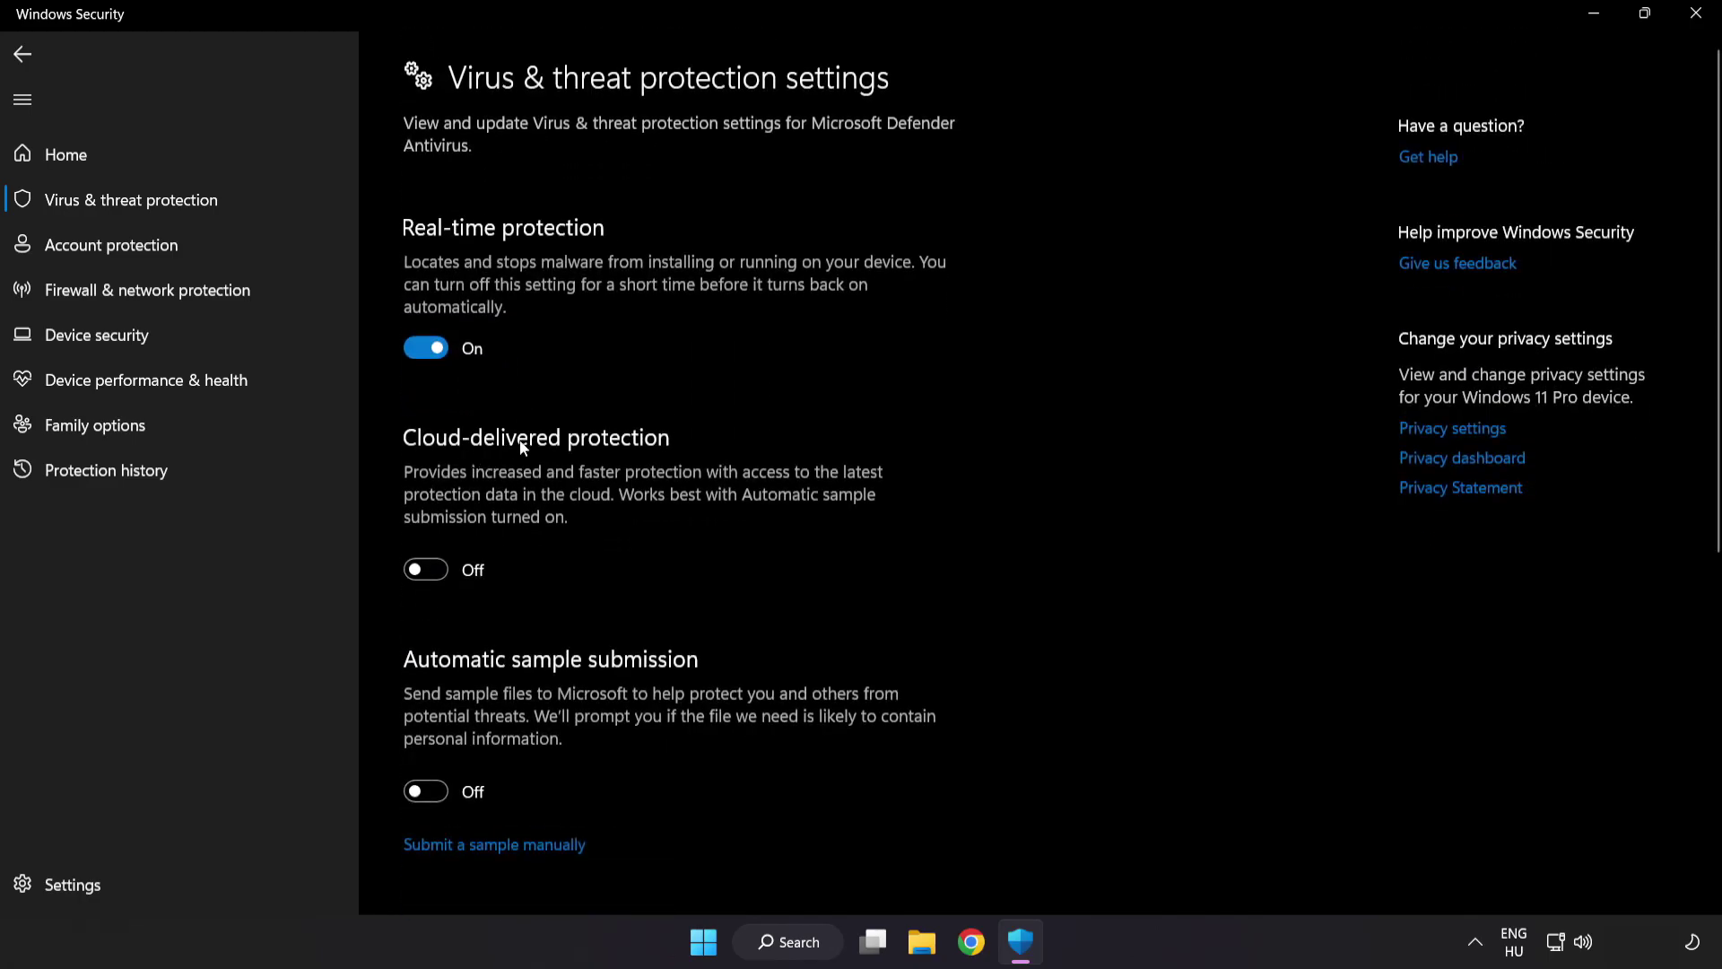
scroll(1001, 468, down, 6)
scroll(1005, 475, down, 1)
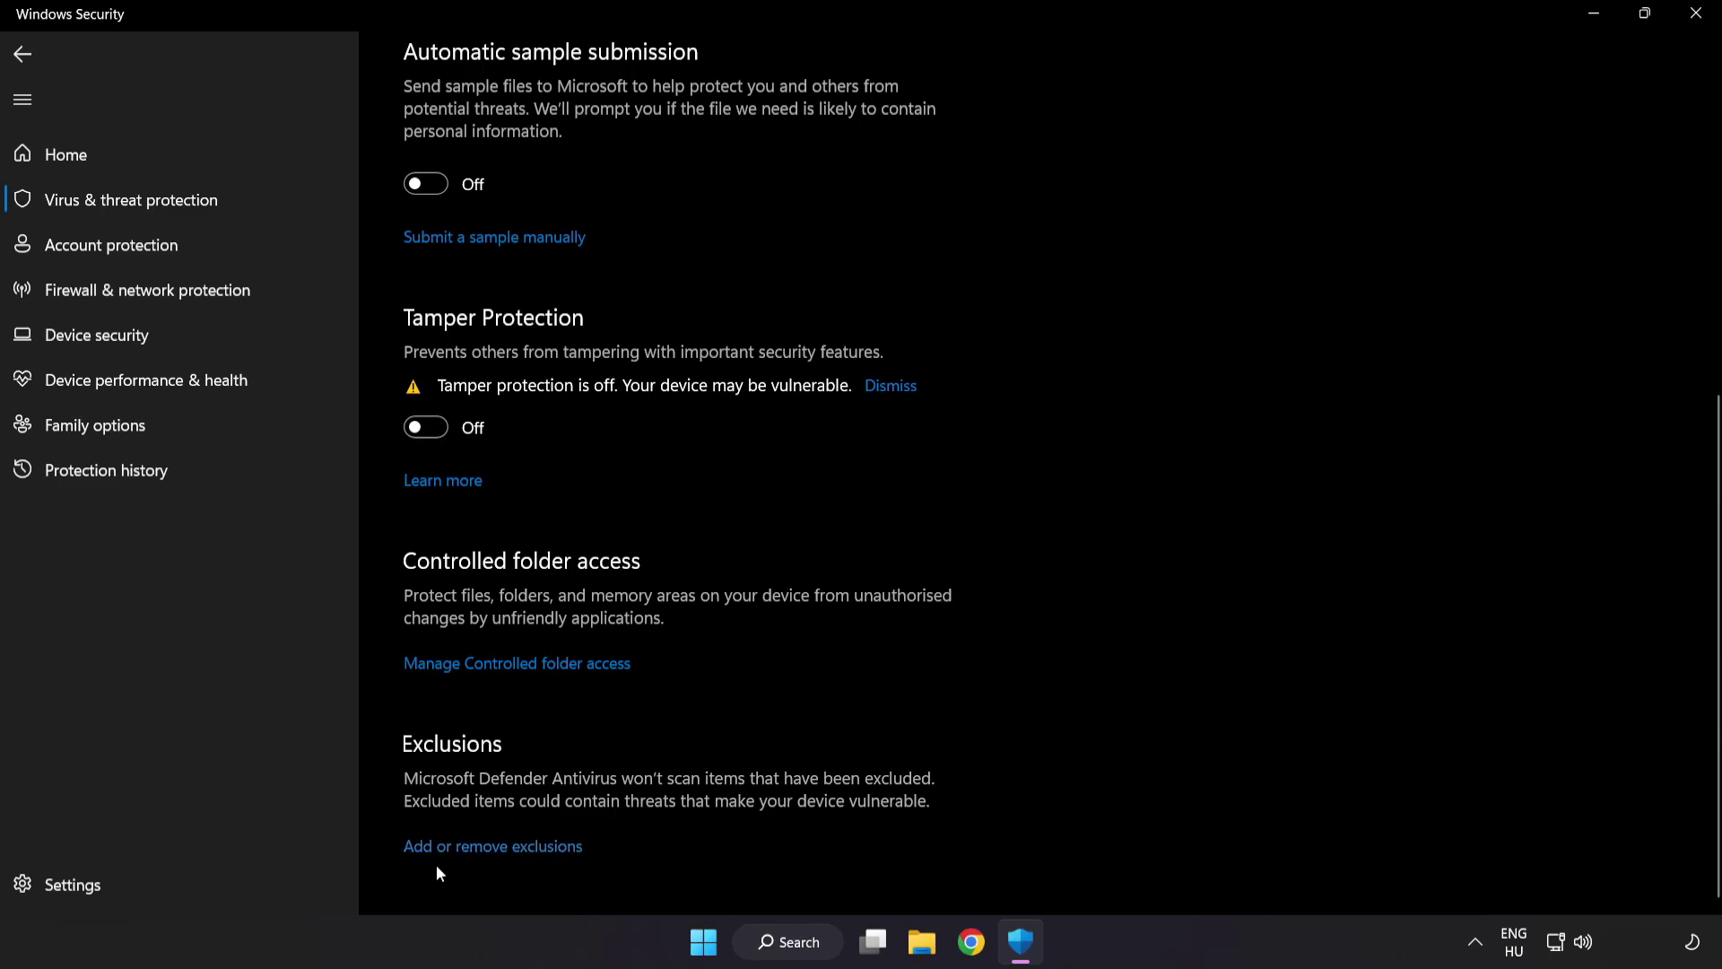
On the Exclusions page, start adding a File exclusion and browse back up to This PC.
click(502, 849)
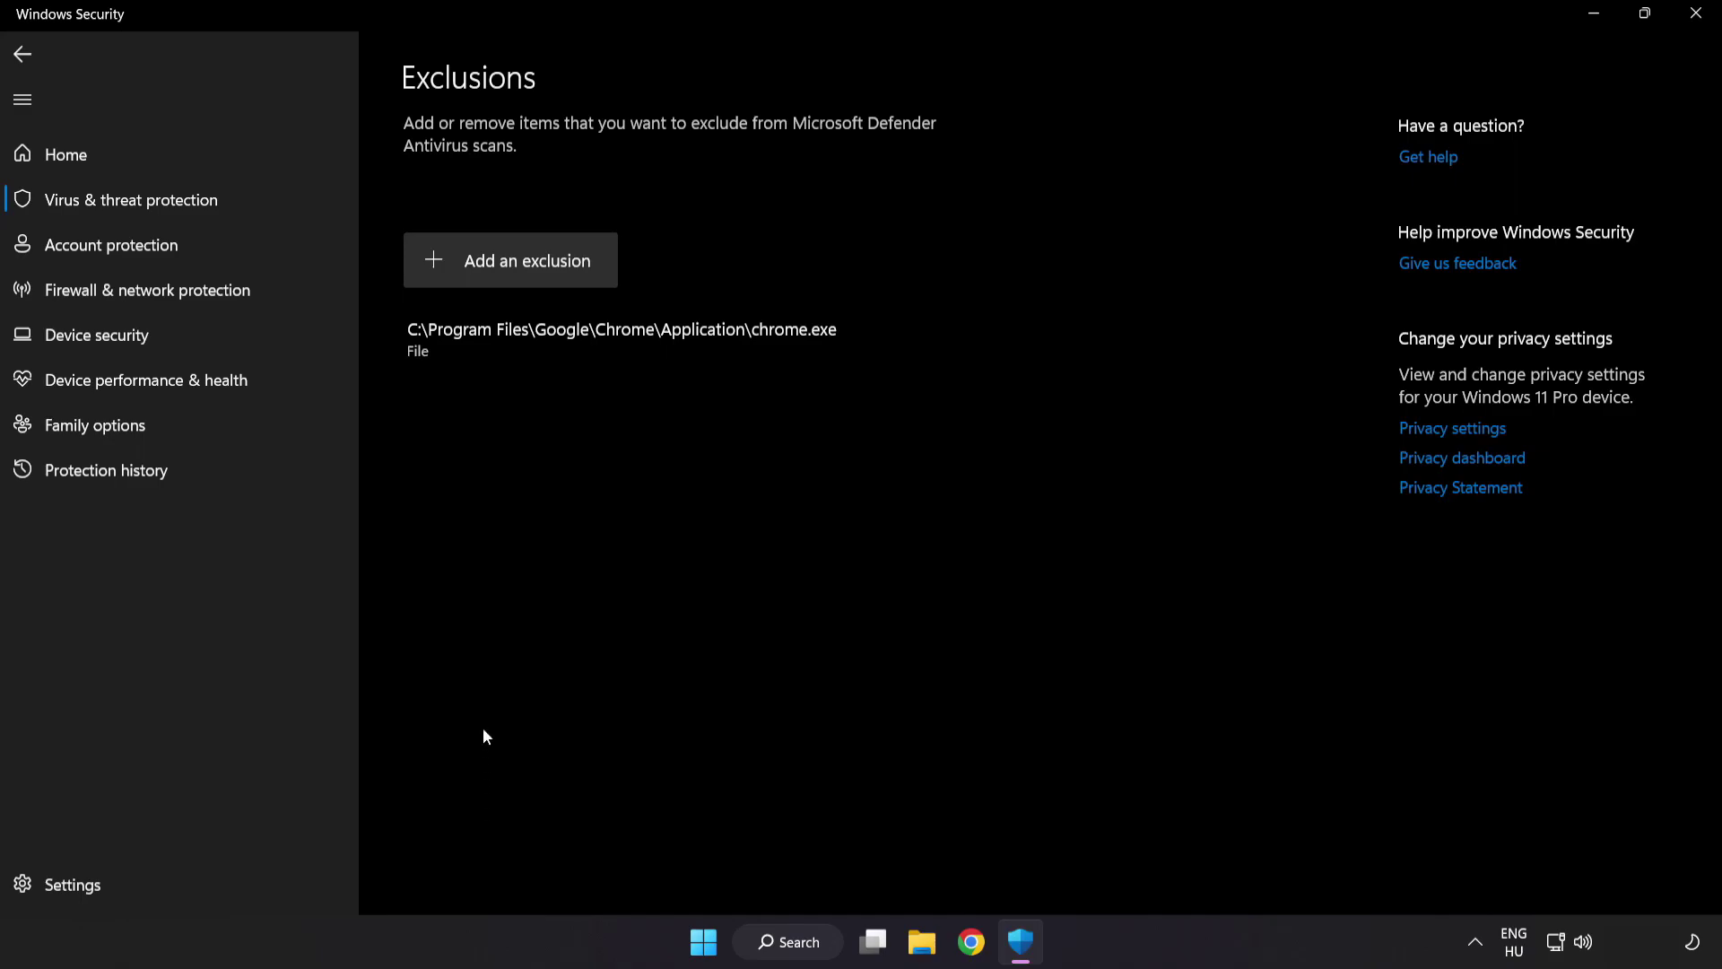
click(514, 275)
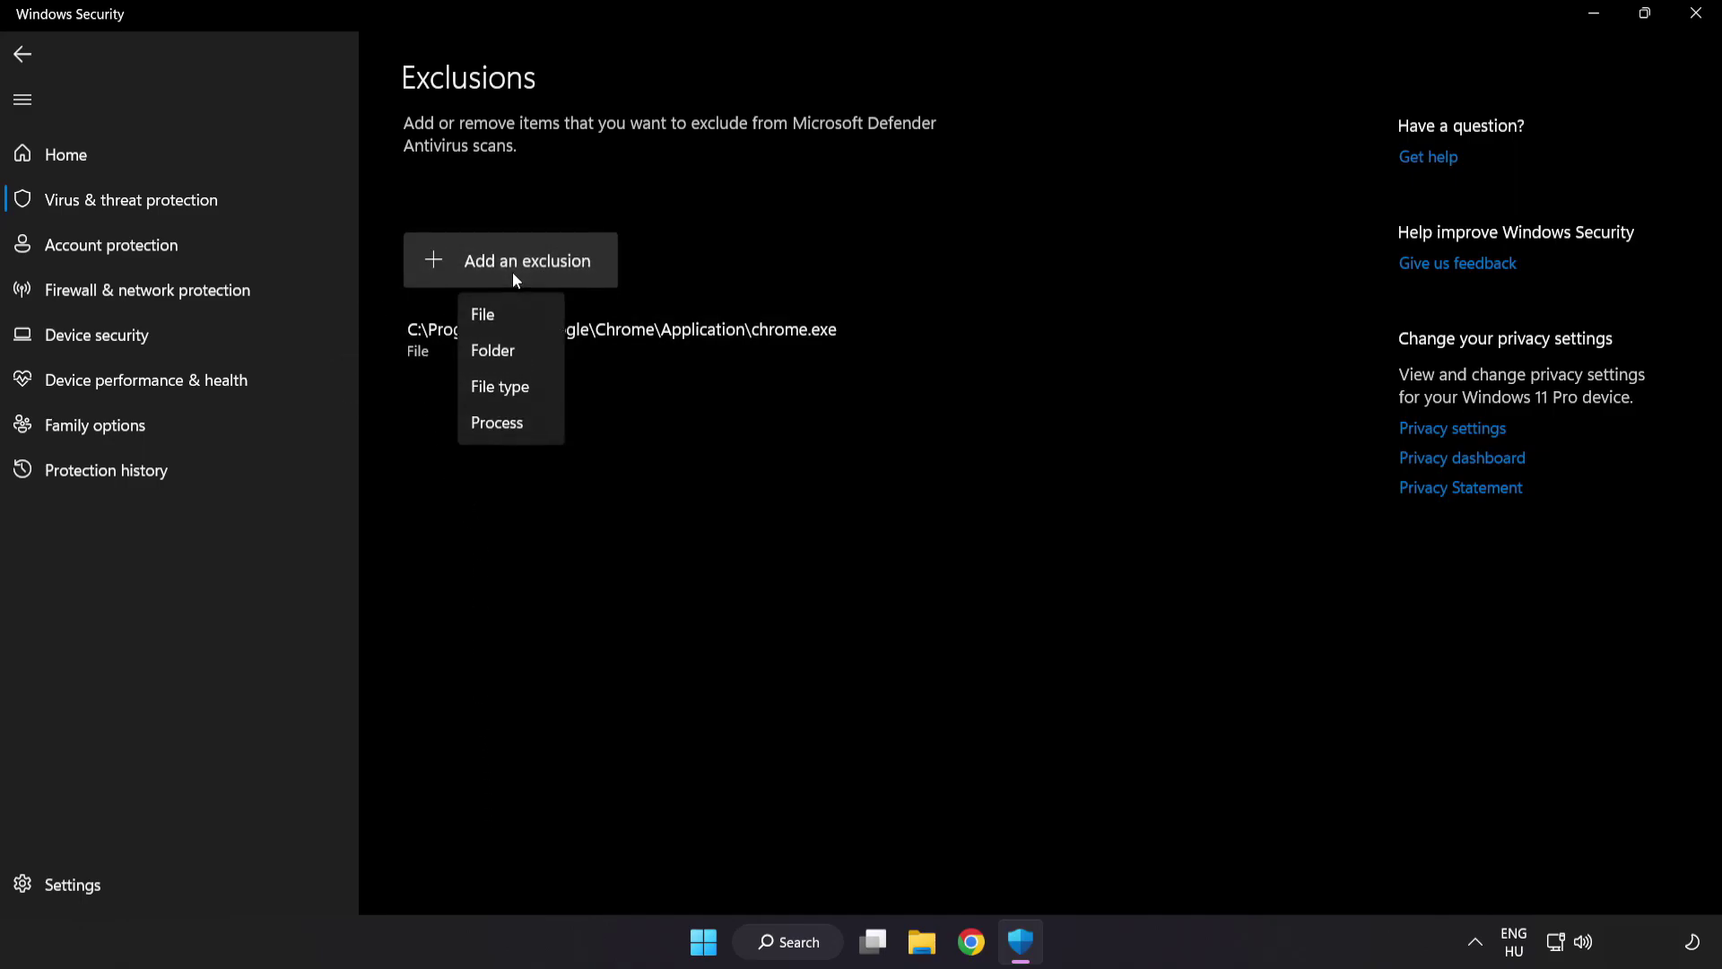
click(502, 321)
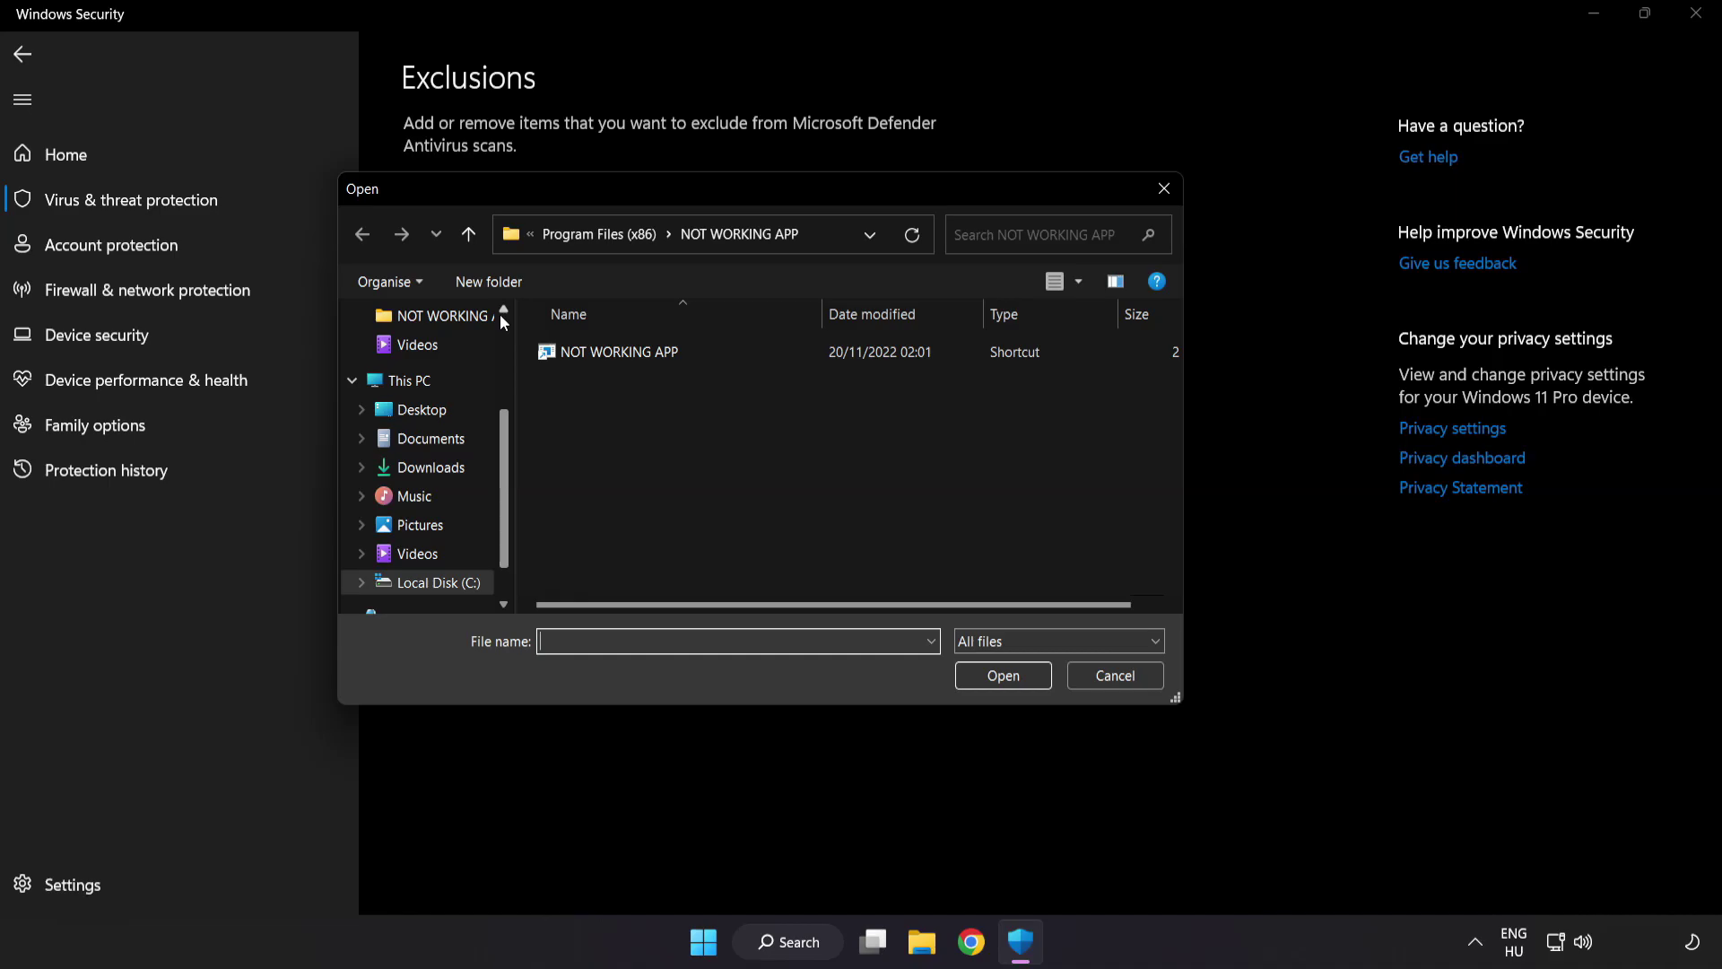
click(552, 237)
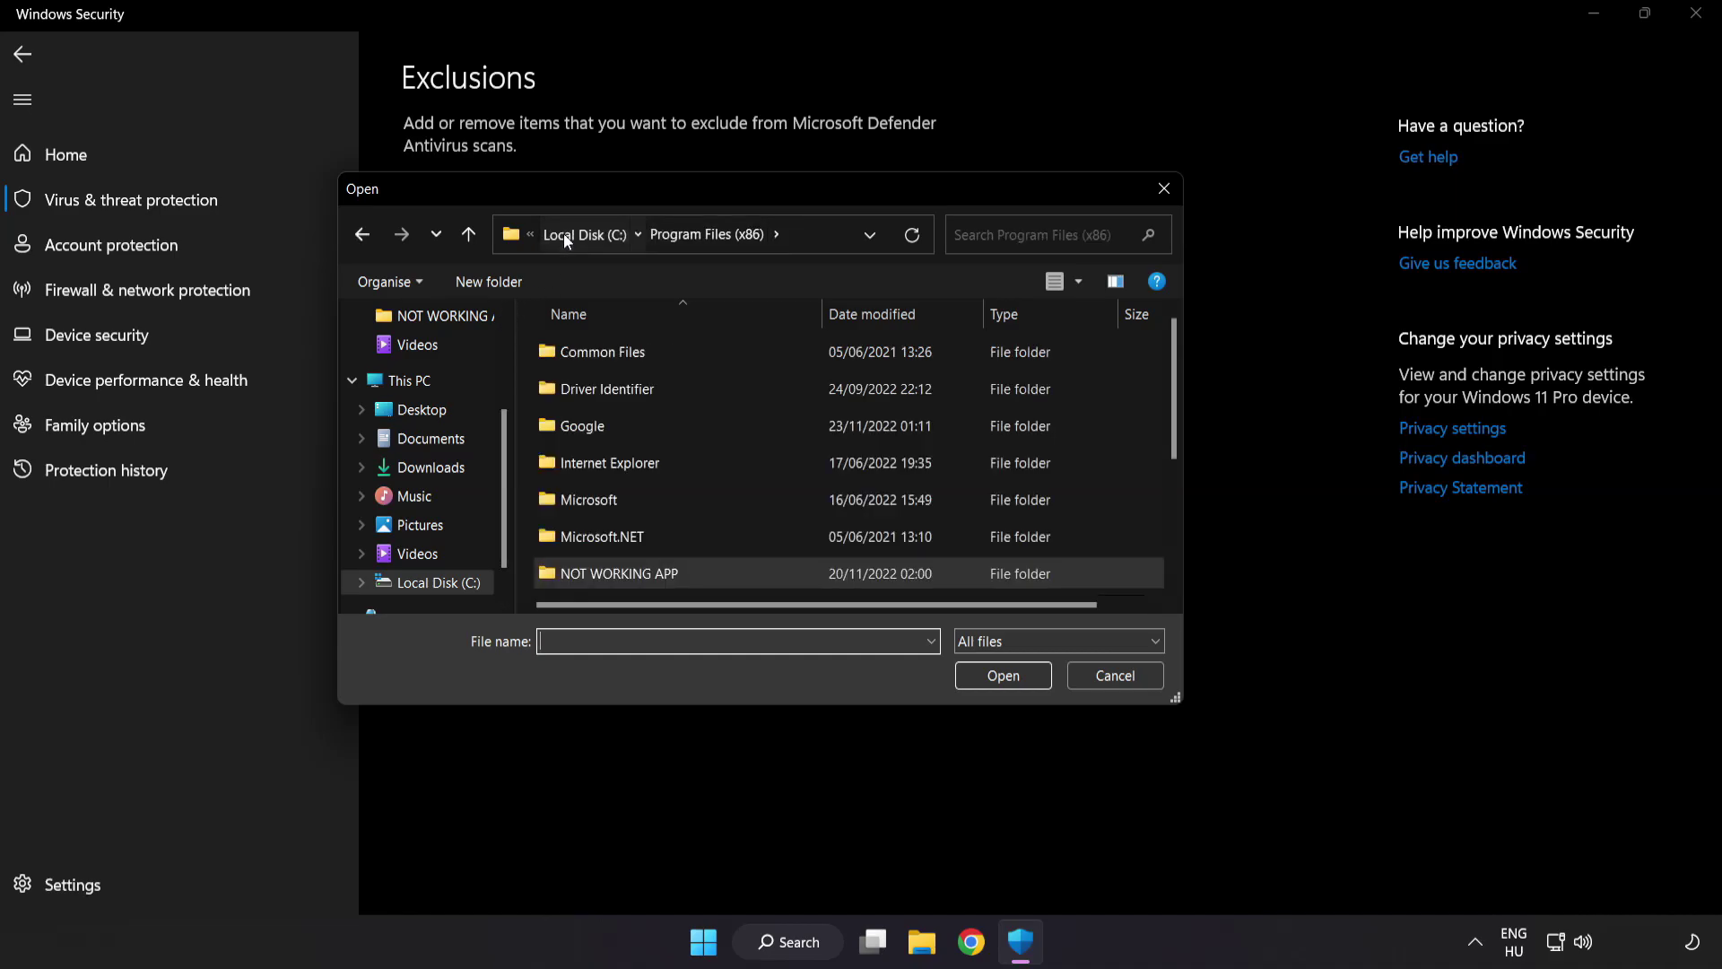
click(563, 233)
click(567, 233)
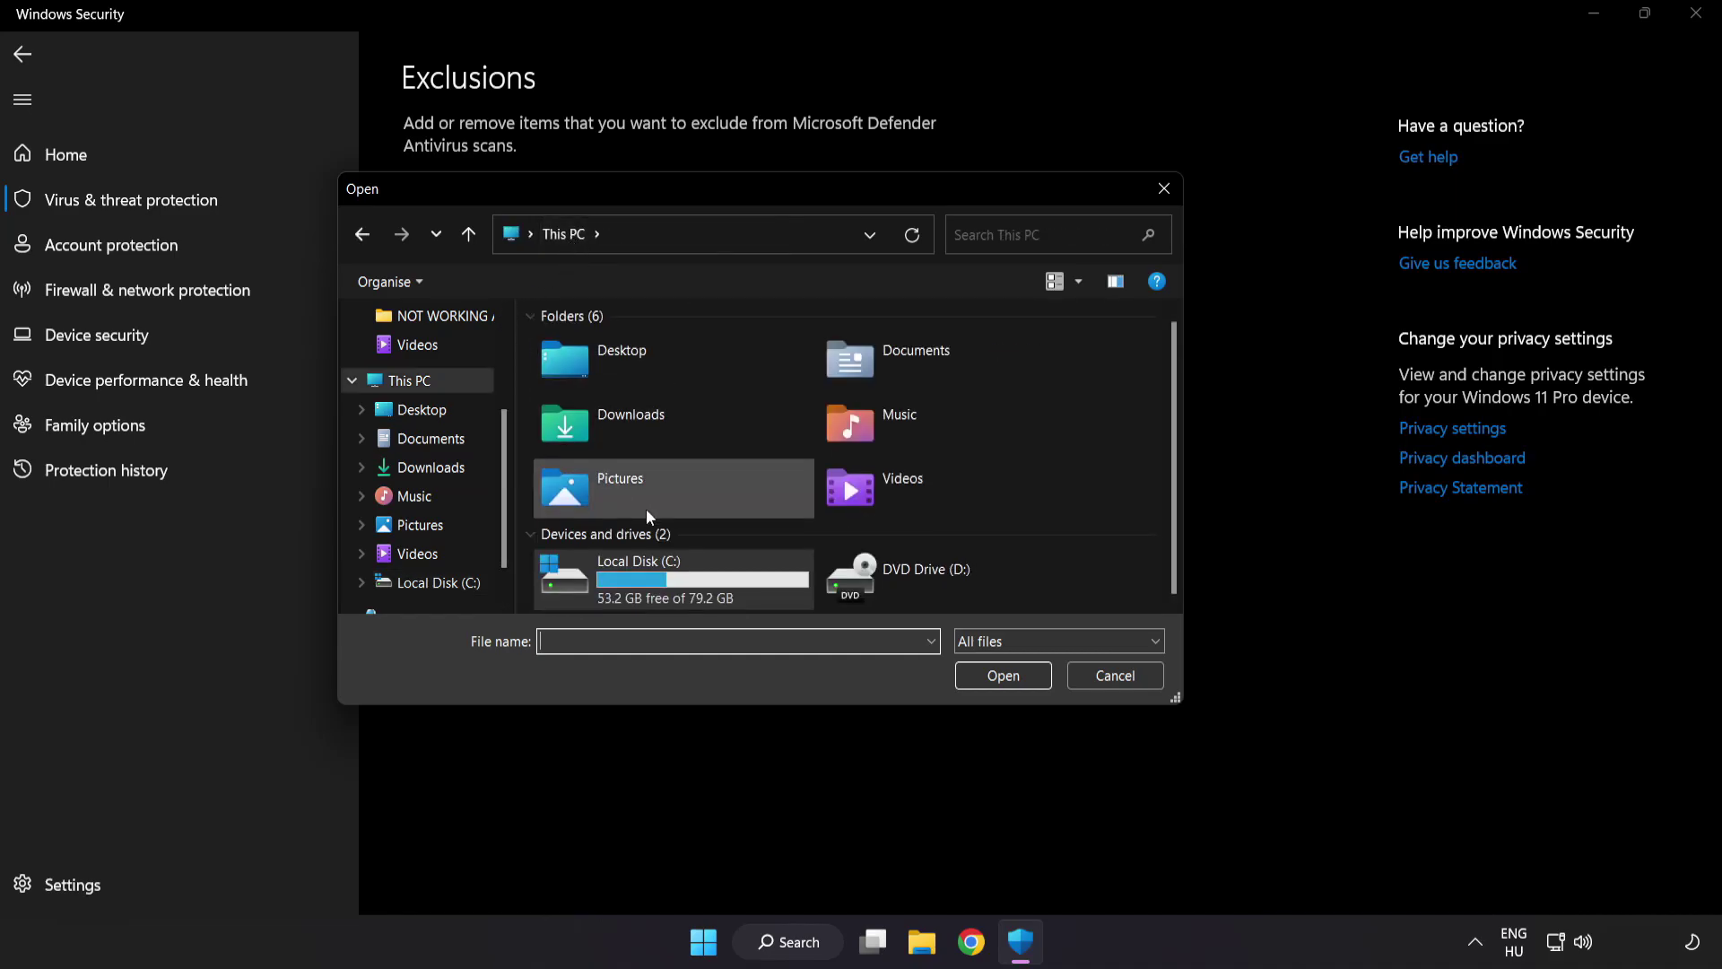
Select the shortcut in C:\Program Files (x86)\NOT WORKING APP as the excluded file.
click(643, 586)
double_click(643, 587)
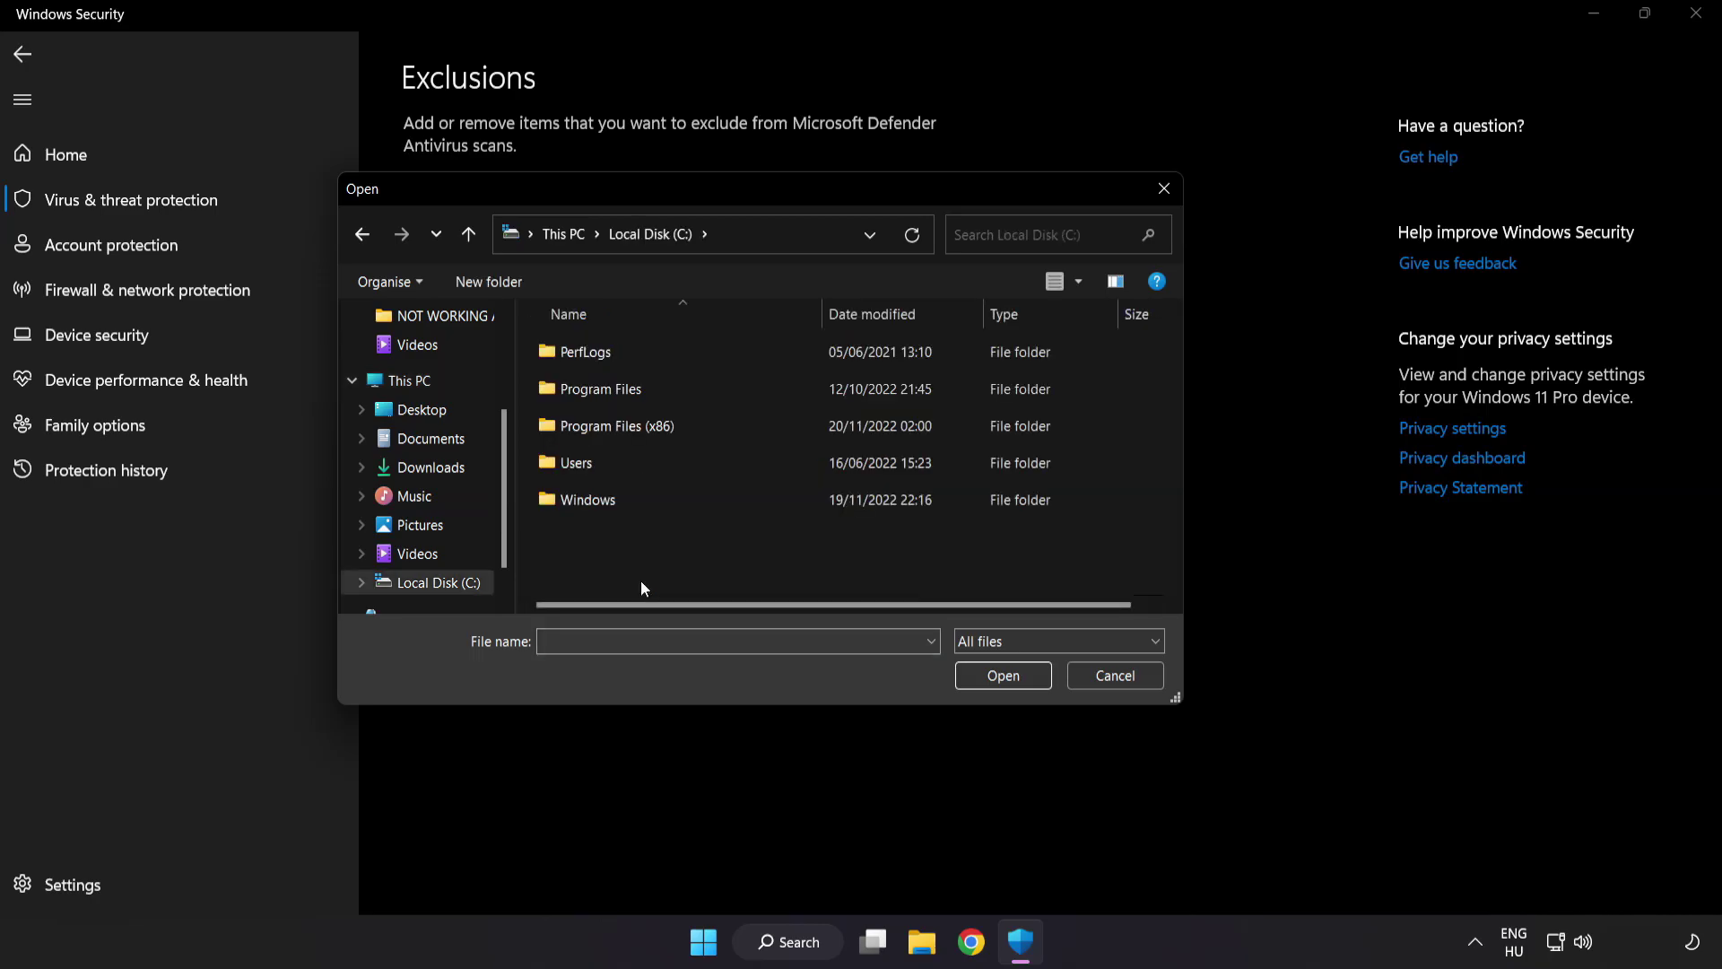
double_click(662, 422)
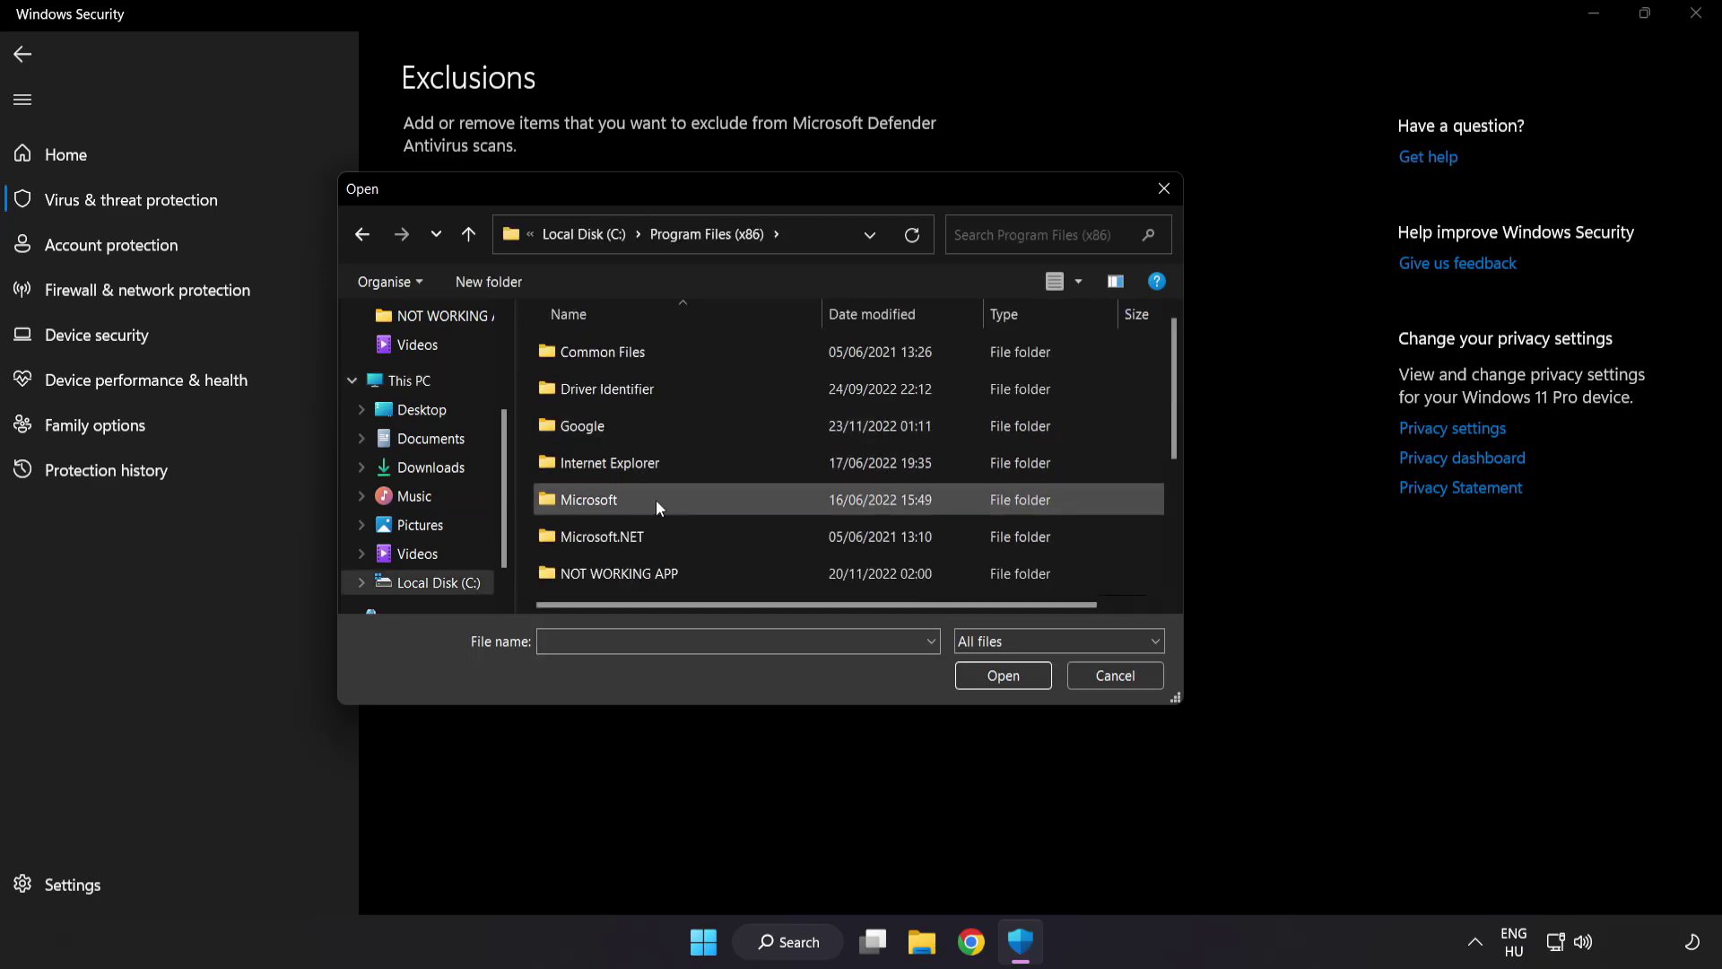
scroll(635, 590, down, 1)
click(613, 468)
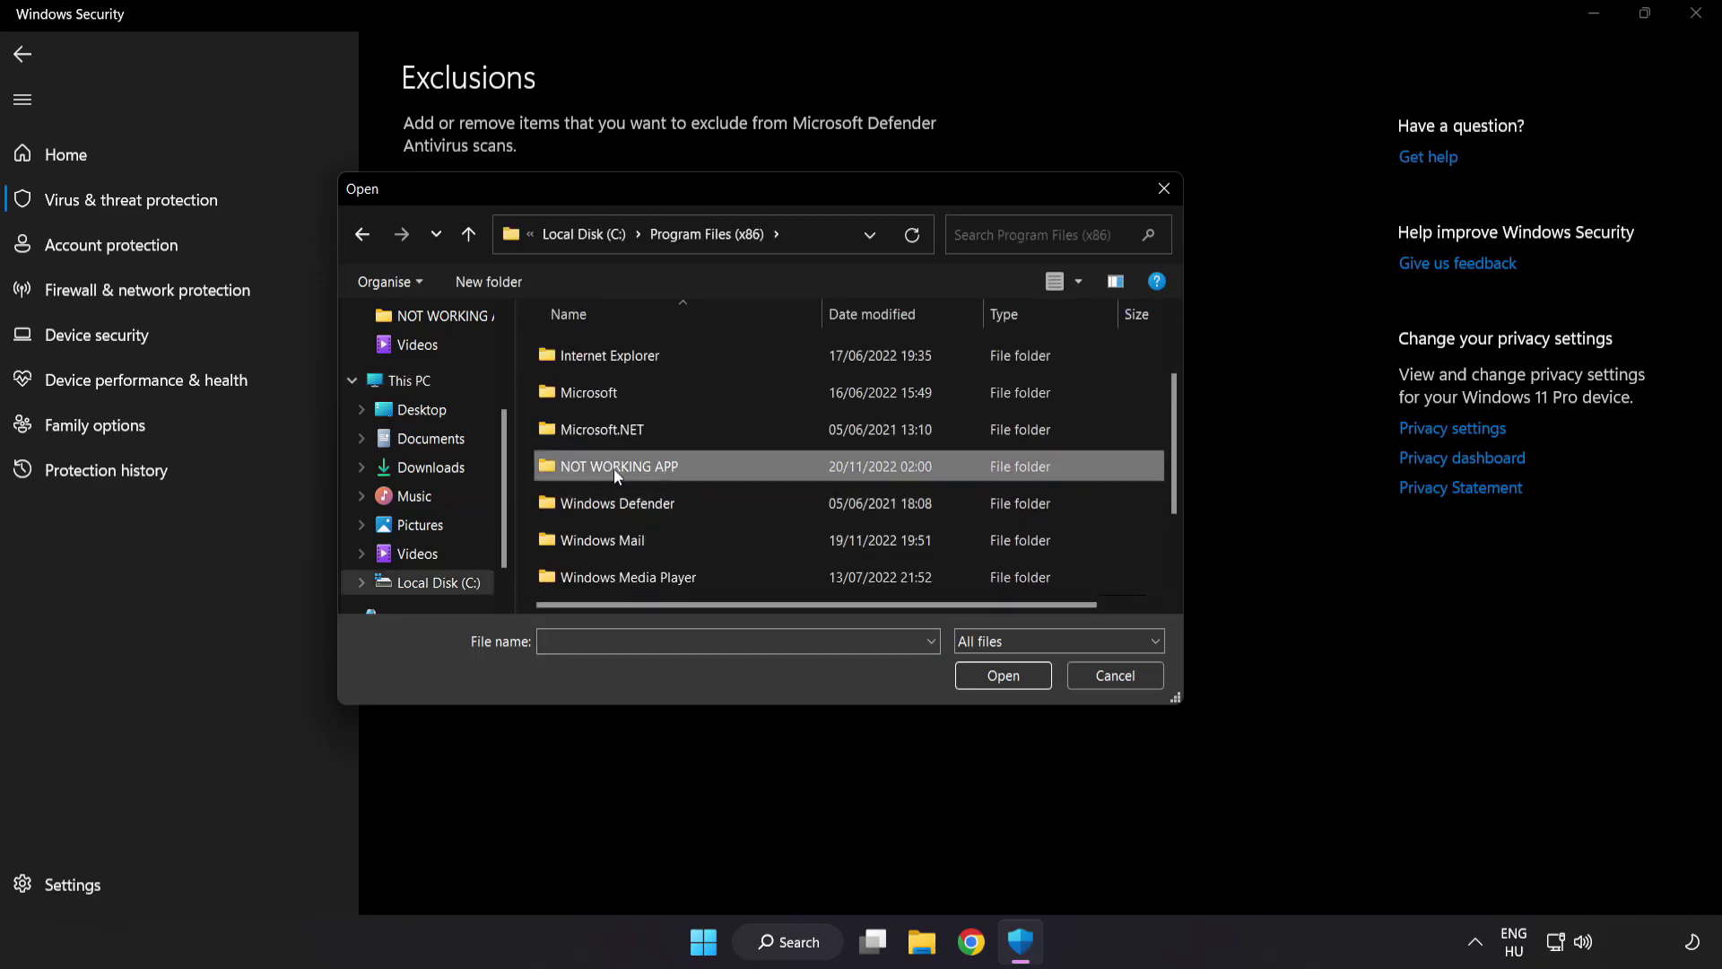
double_click(683, 466)
click(630, 361)
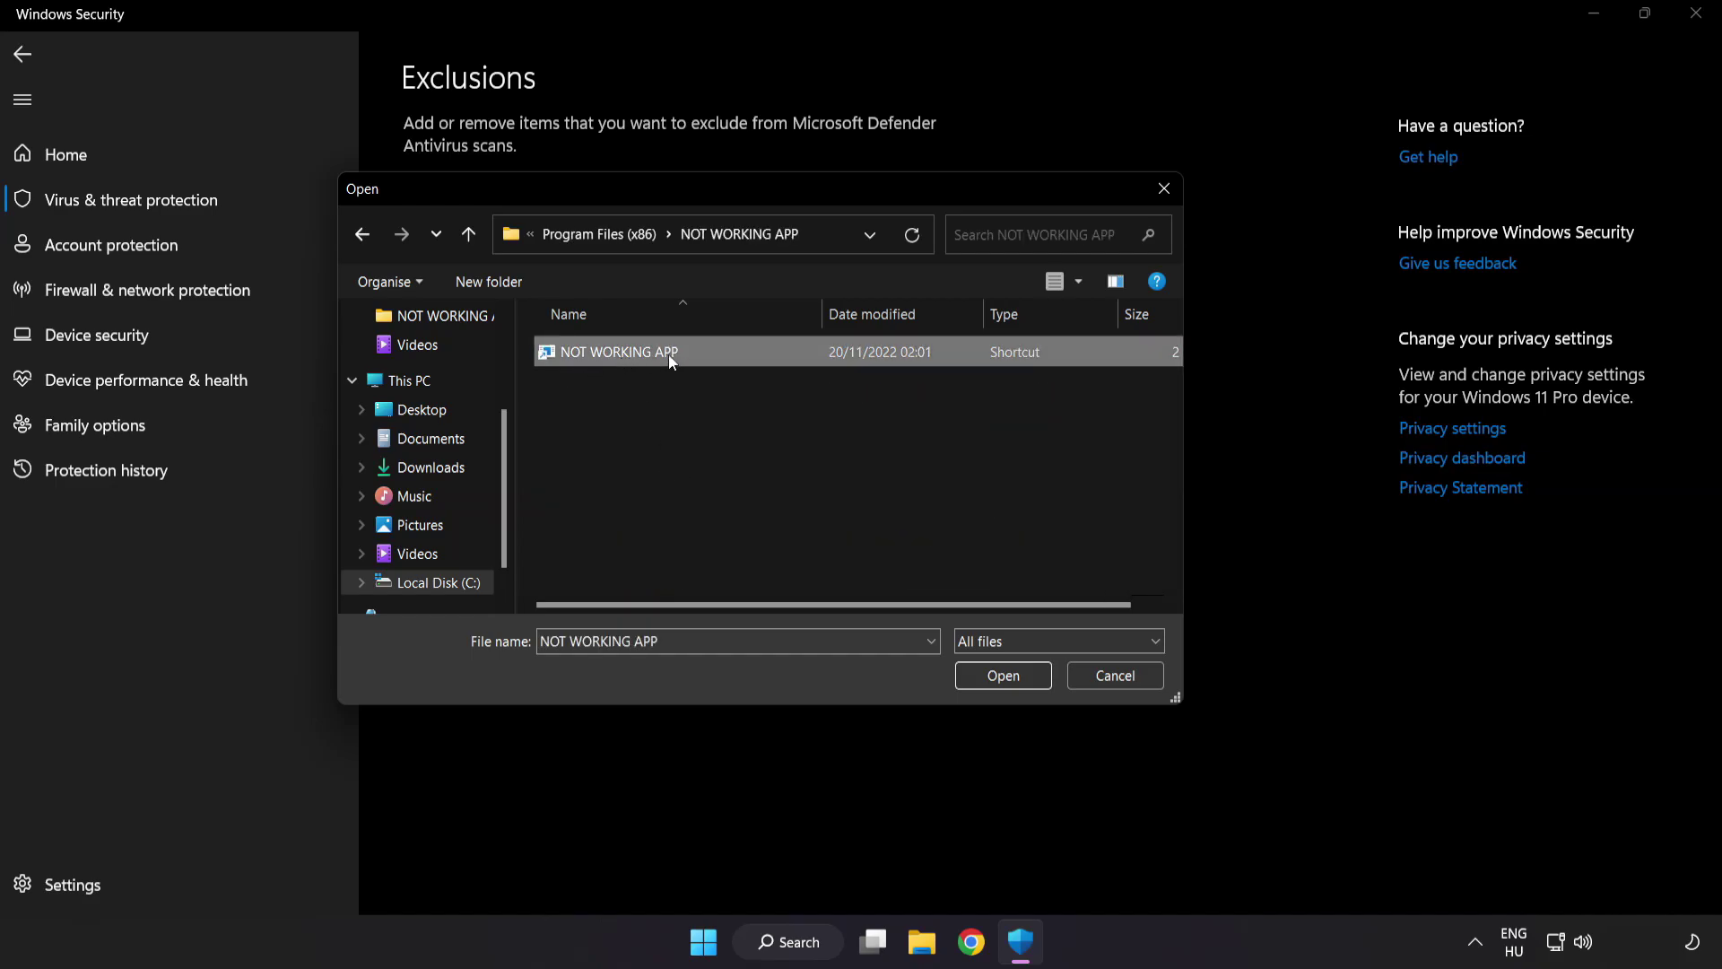
click(1004, 680)
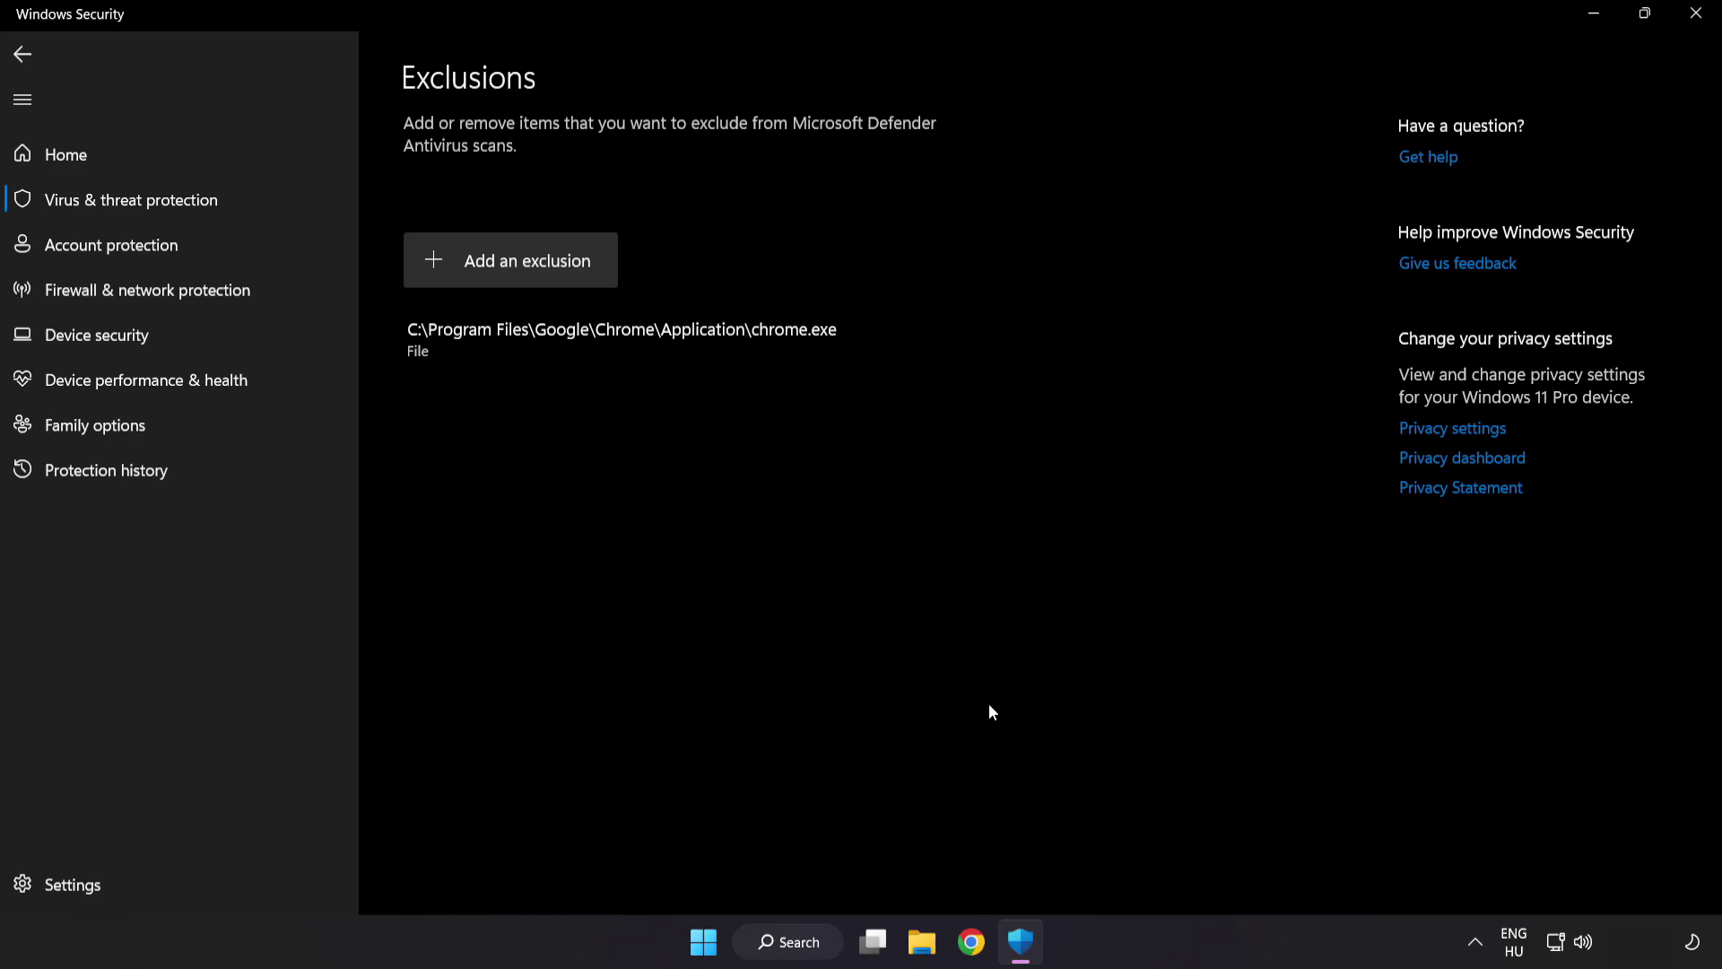
Close Windows Security and show the Start menu's Sleep, Shut down and Restart options.
click(1692, 28)
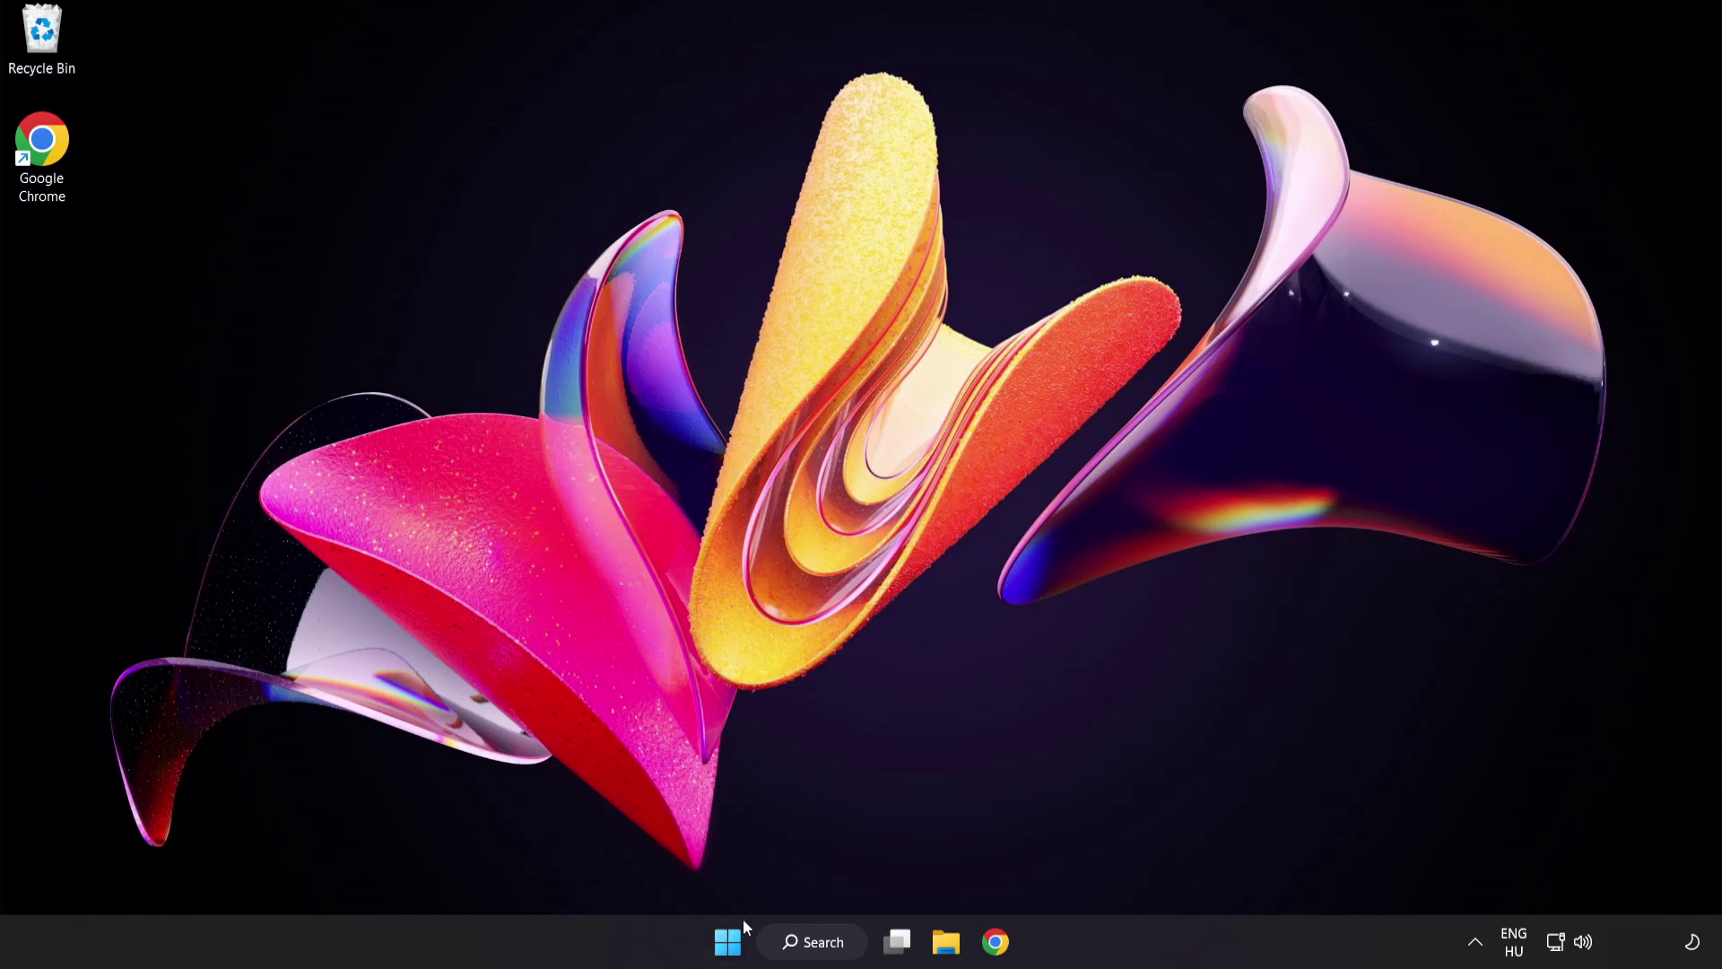
click(729, 939)
click(1141, 864)
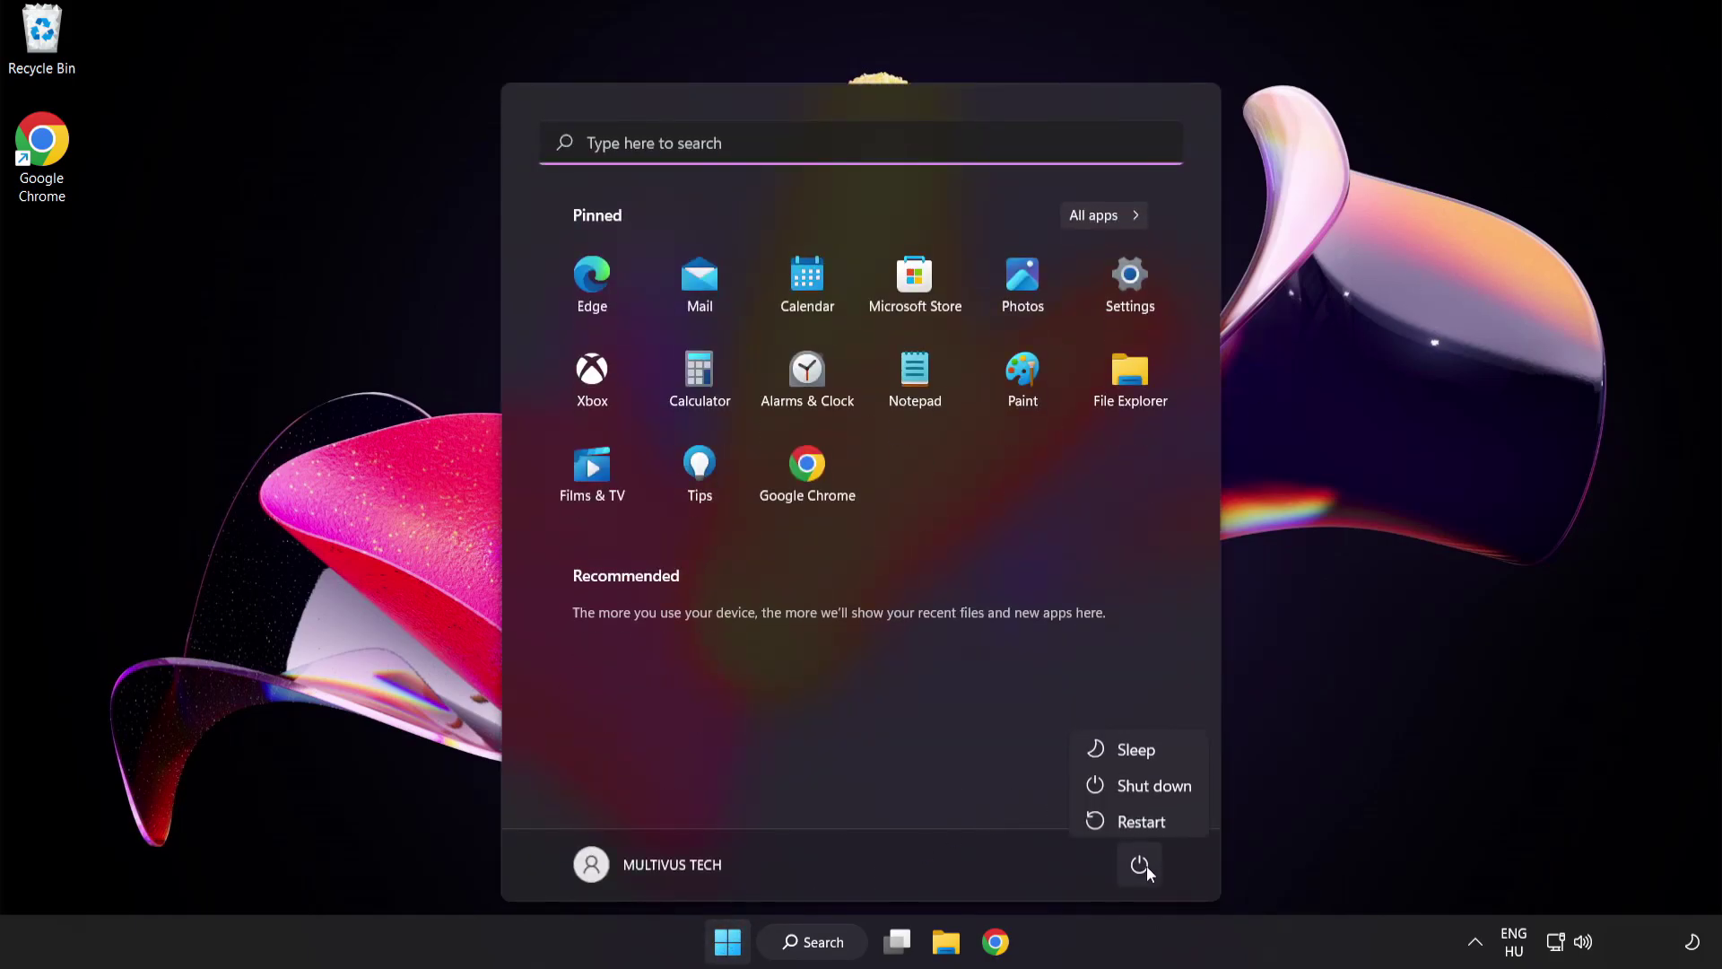